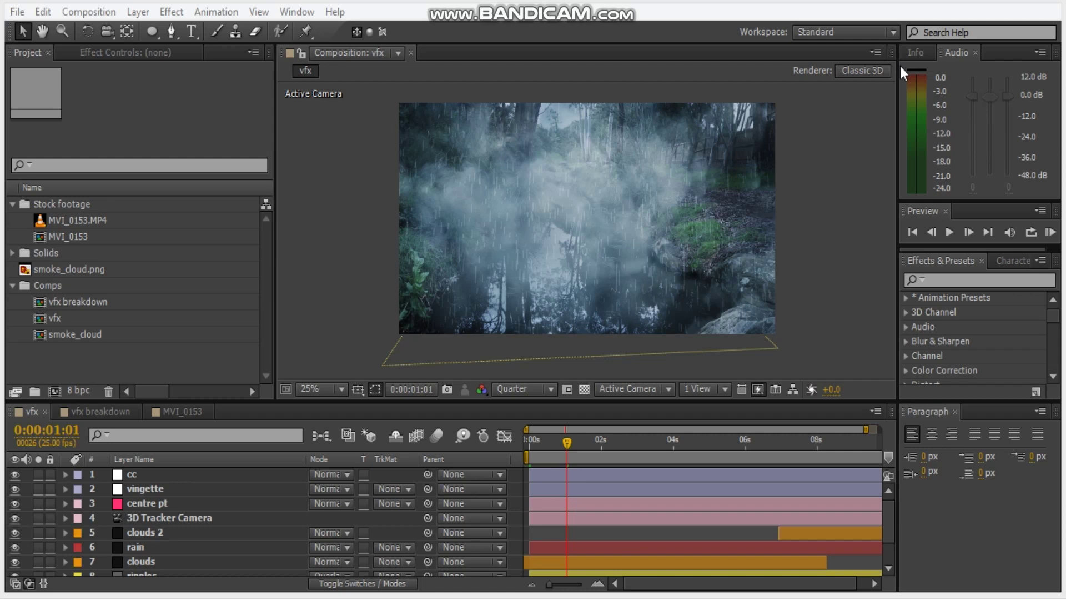
Create a new composition from the MVI_0153.MP4 stock footage
drag(567, 443, 538, 444)
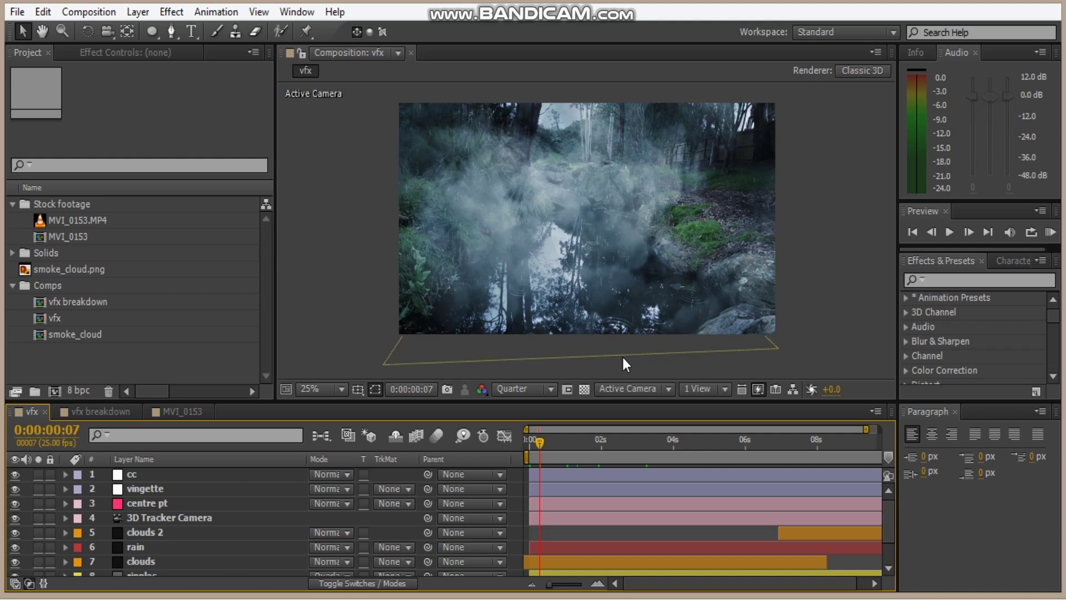
click(91, 220)
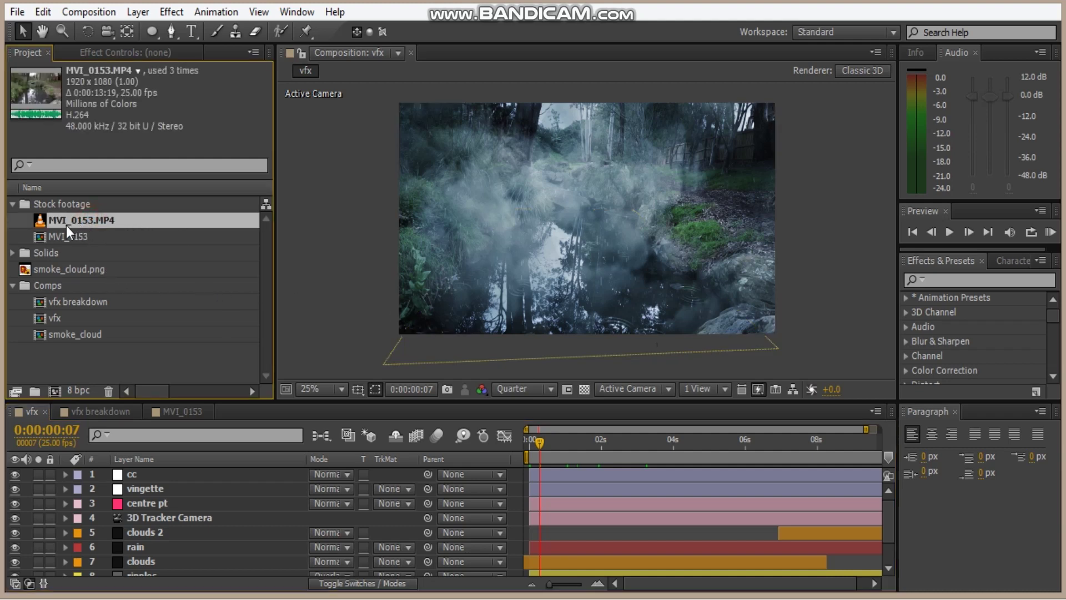
drag(60, 221, 59, 392)
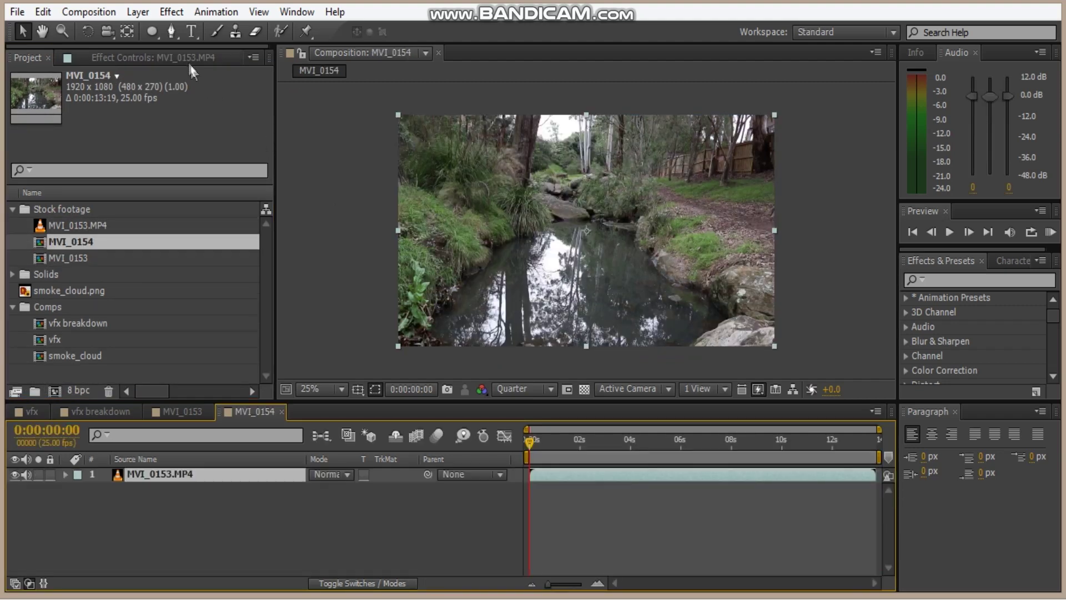
Apply the 3D Camera Tracker effect to the MVI_0153.MP4 layer in the new composition
click(173, 12)
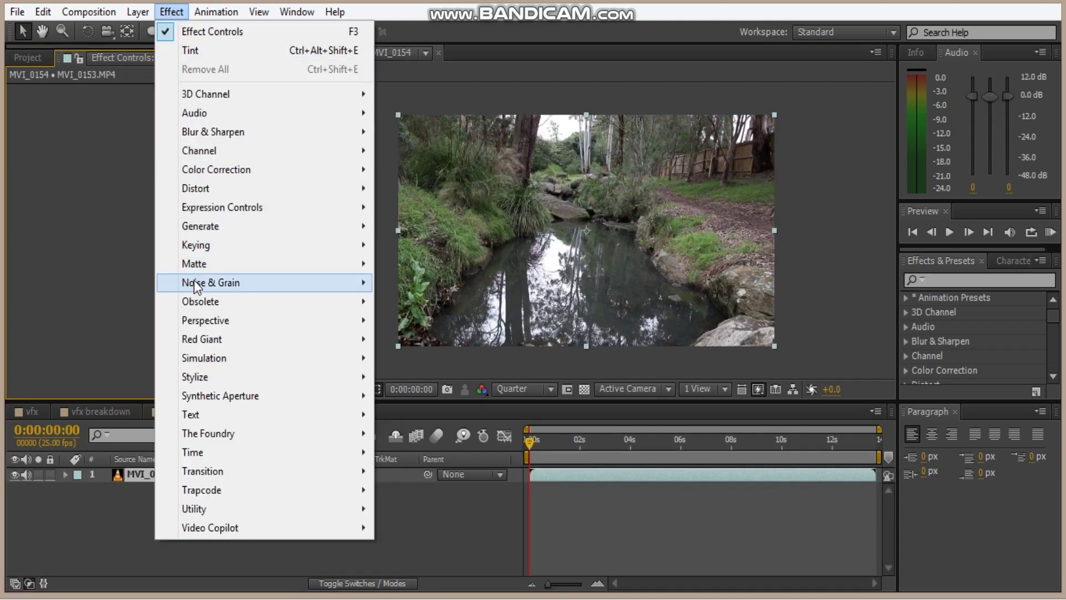
mouse_move(209, 371)
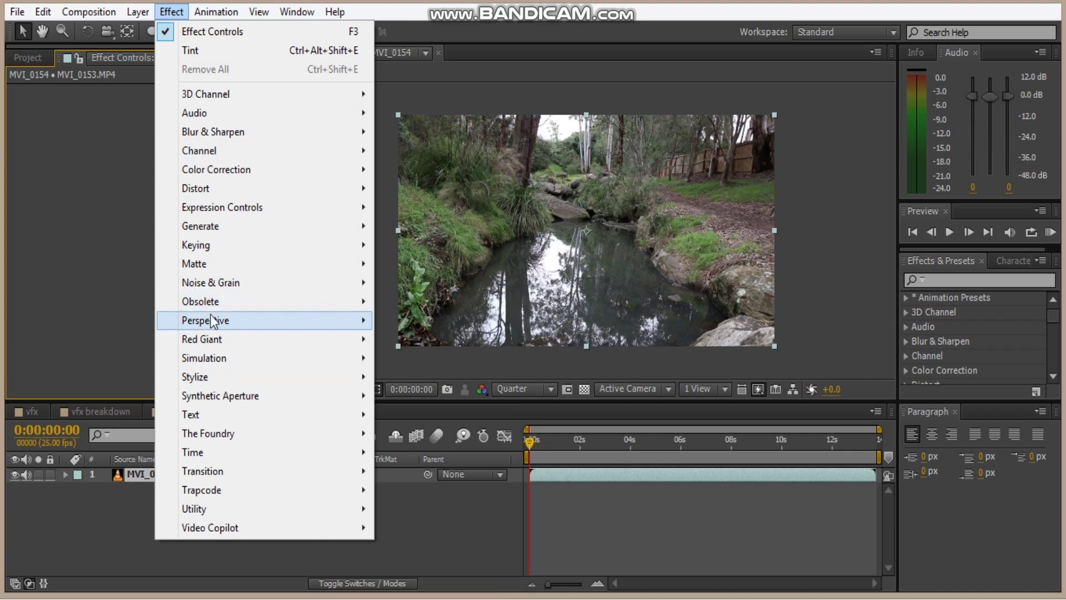
mouse_move(324, 326)
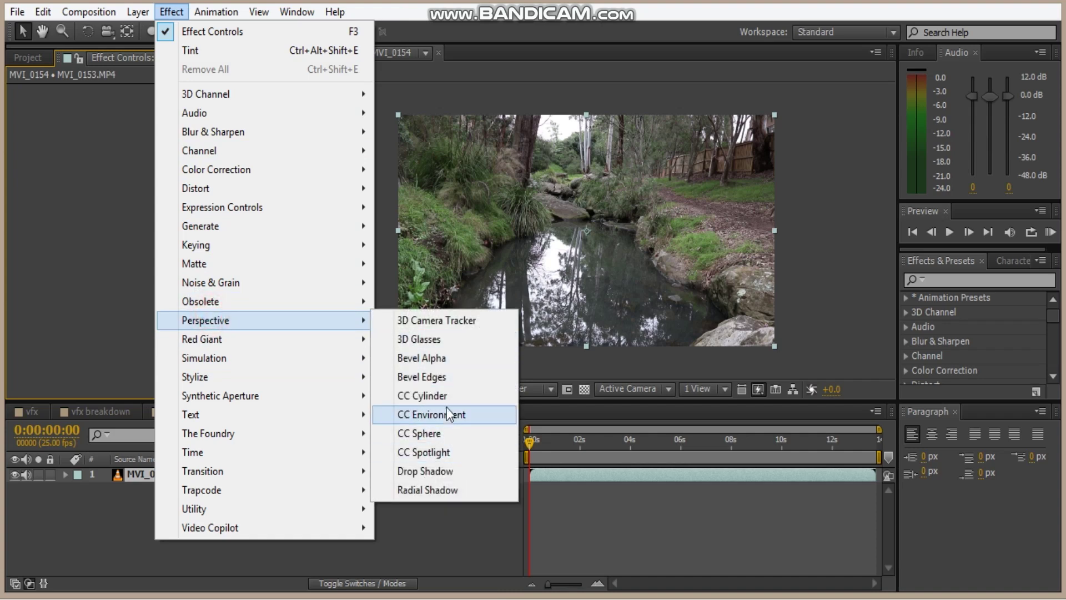
click(448, 321)
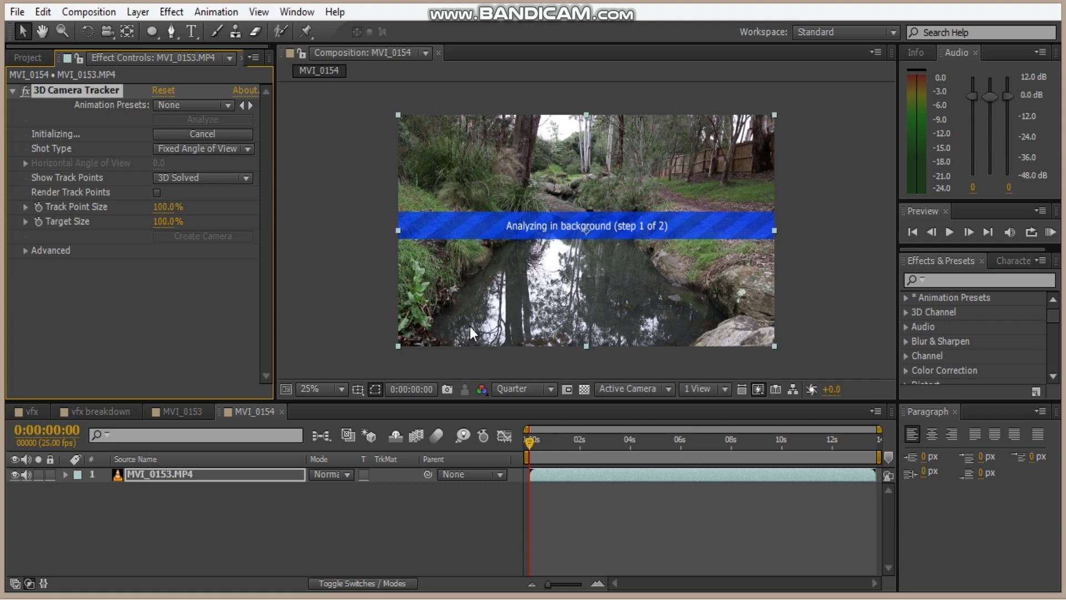
In the already tracked MVI_0153 composition, create a solid and camera from track points on the water surface
click(191, 411)
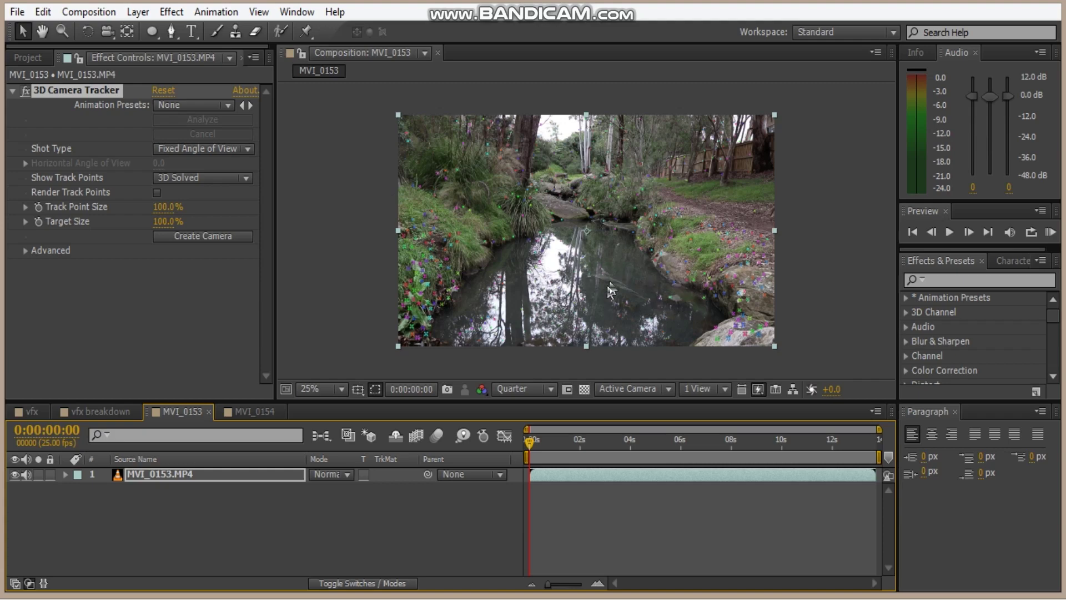
scroll(597, 303, up, 2)
scroll(598, 303, down, 1)
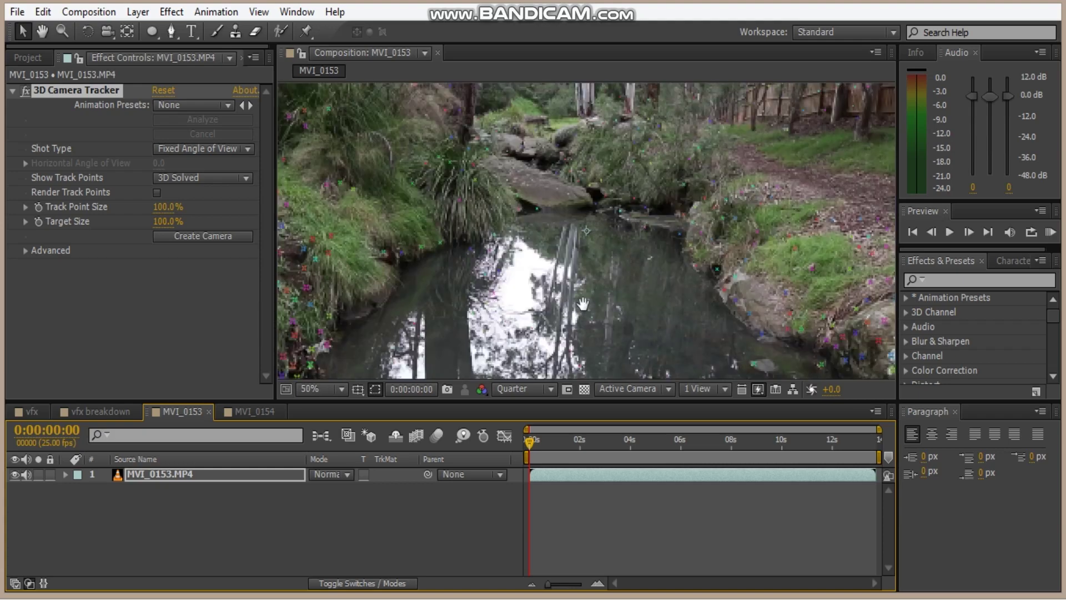
drag(583, 304, 641, 189)
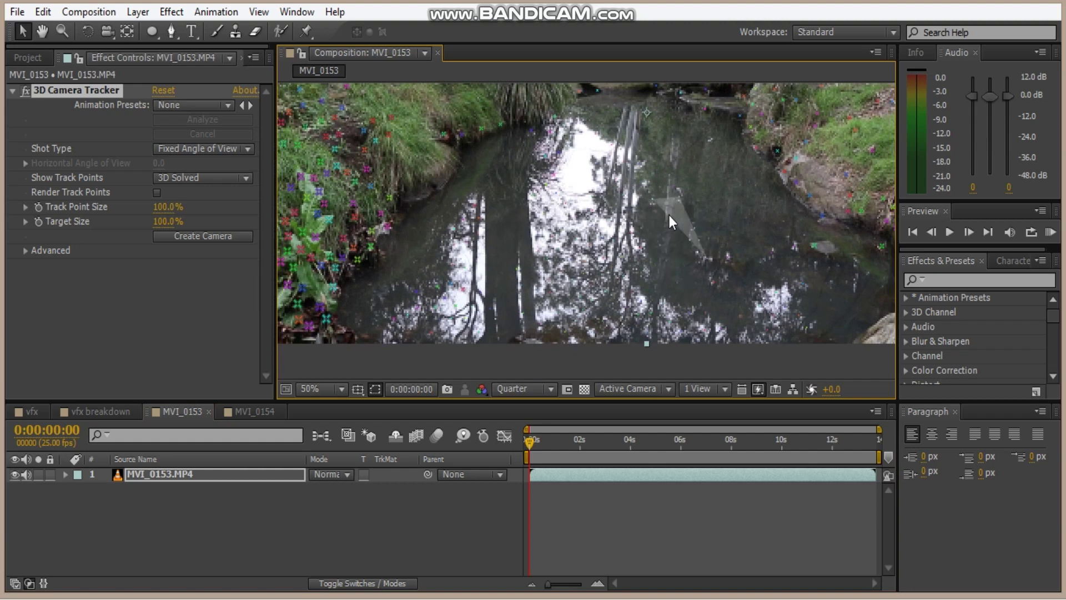
right_click(669, 215)
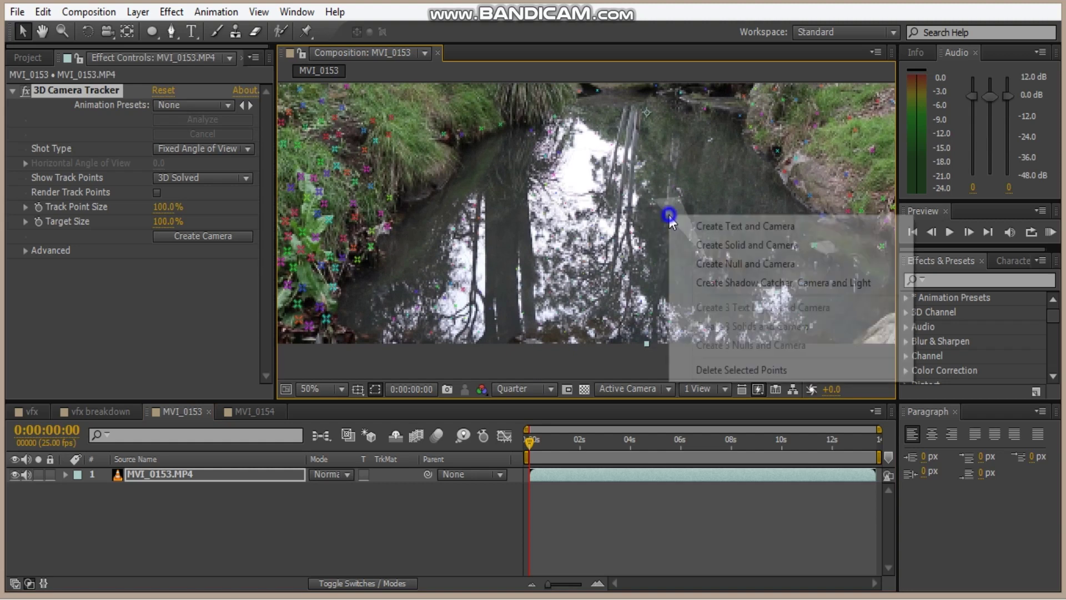
click(728, 246)
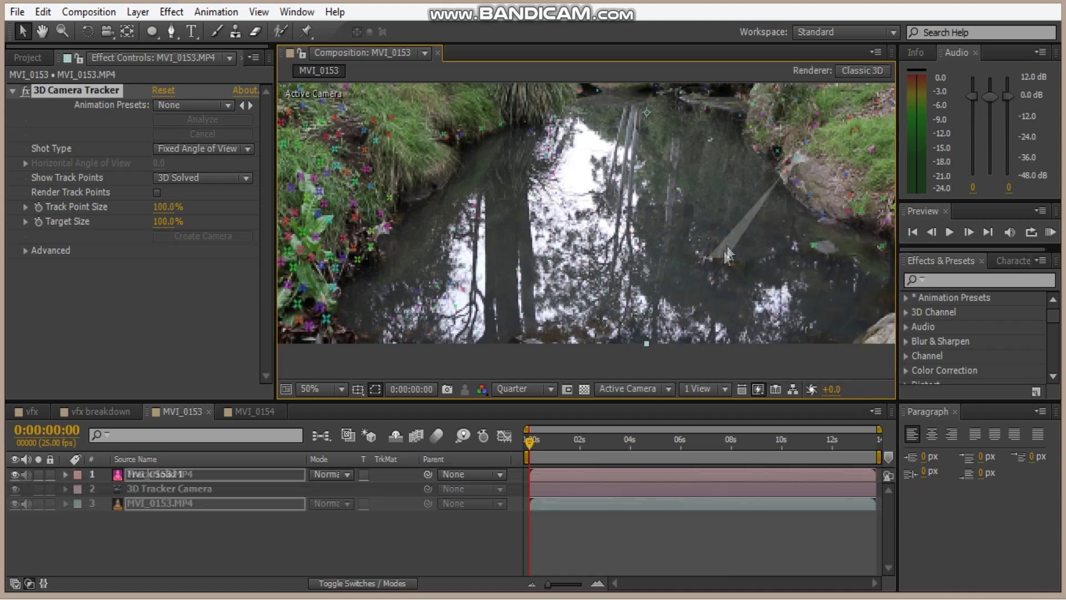
Scale Track Solid 1 up to 9290% and scrub through the timeline to check its tracking, returning to the first frame
click(210, 475)
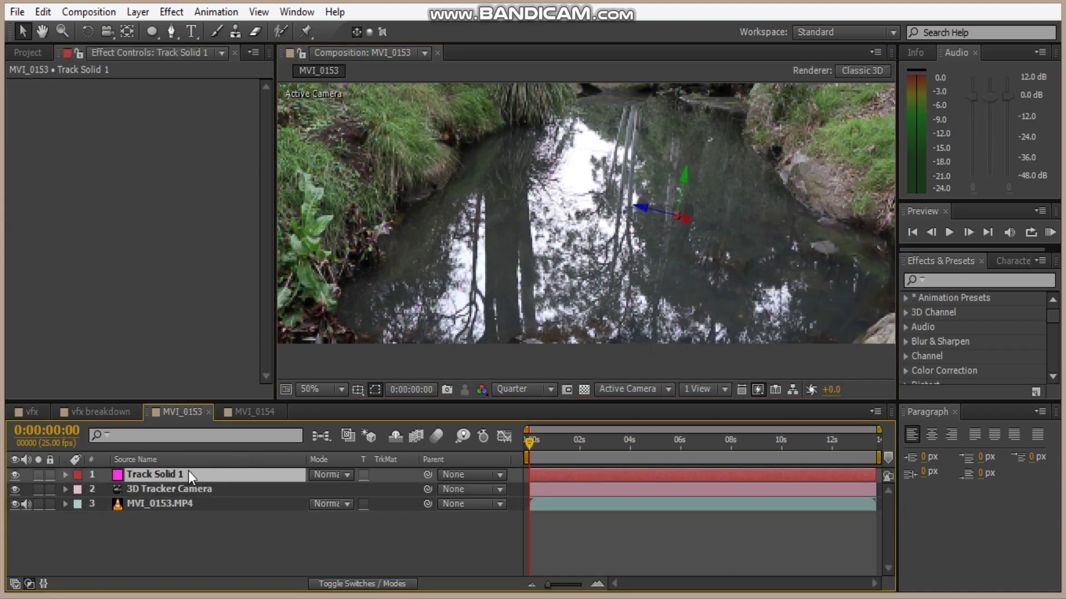
key(s)
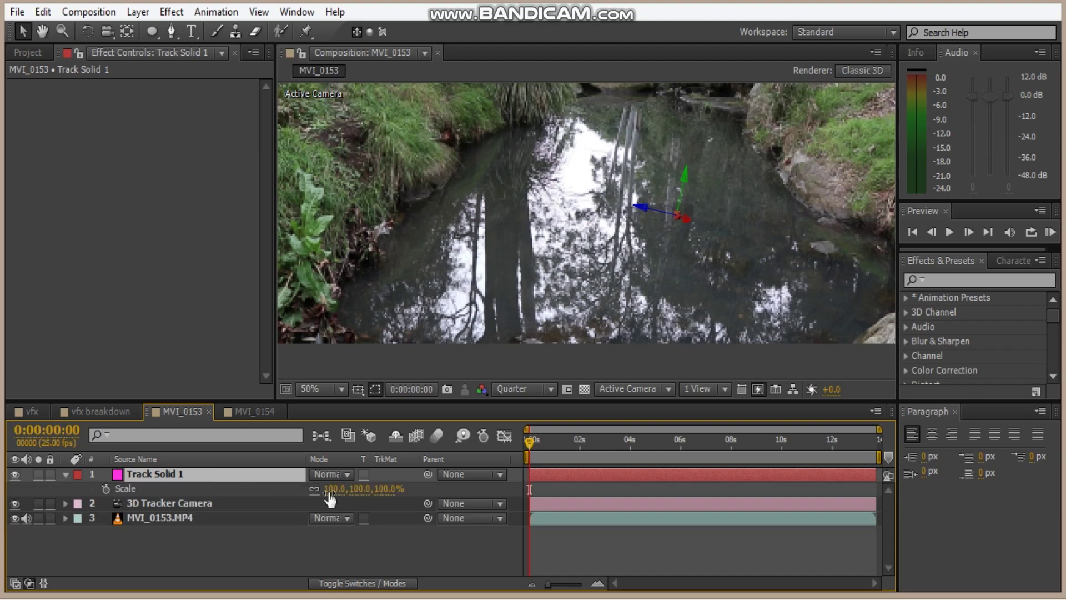
drag(329, 492, 996, 432)
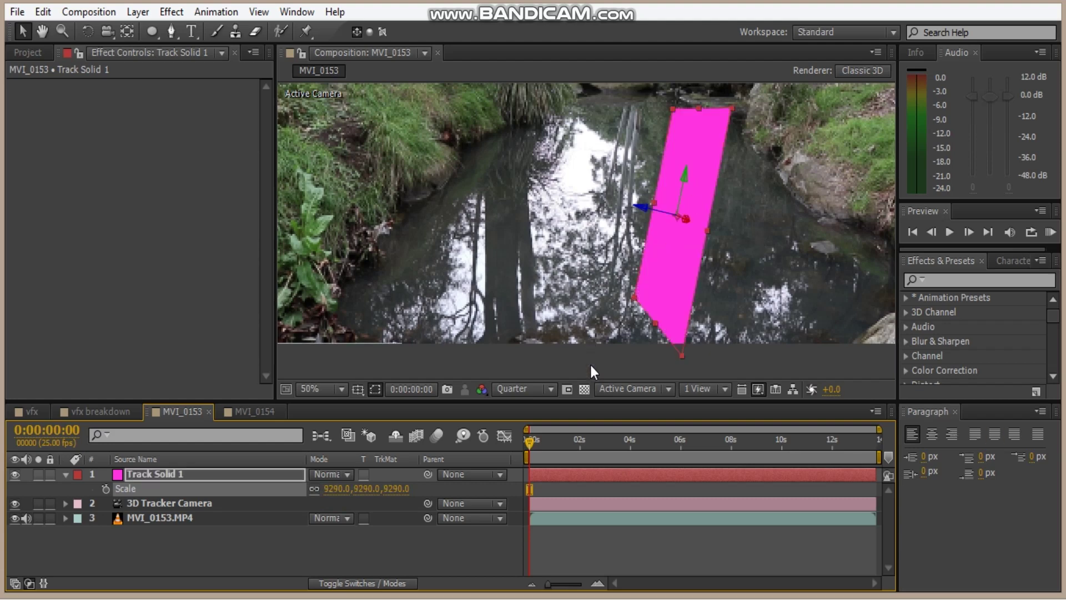
drag(532, 445, 676, 451)
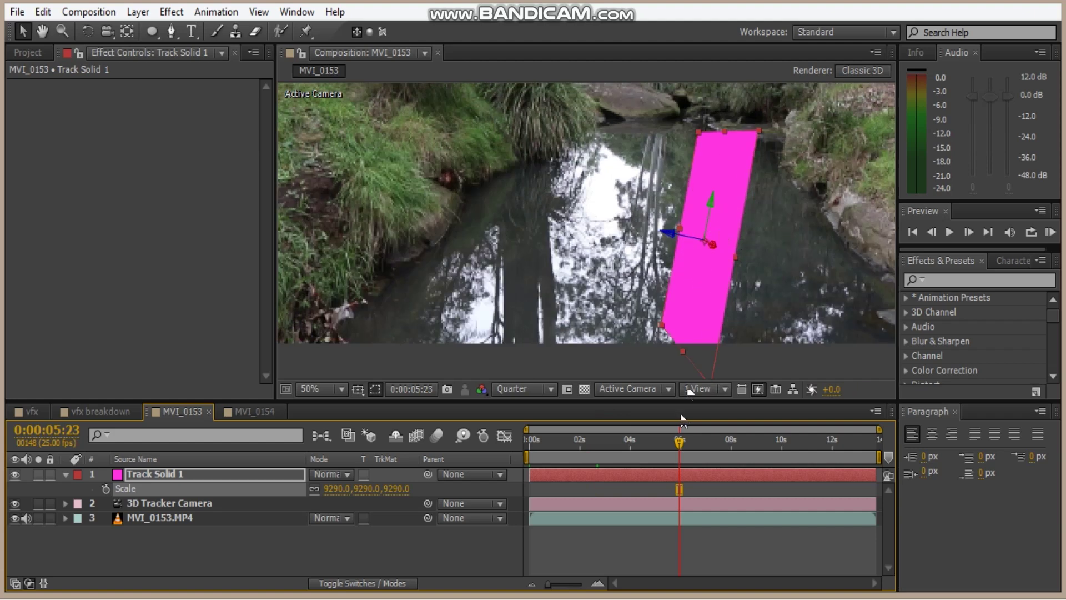
drag(679, 440, 731, 443)
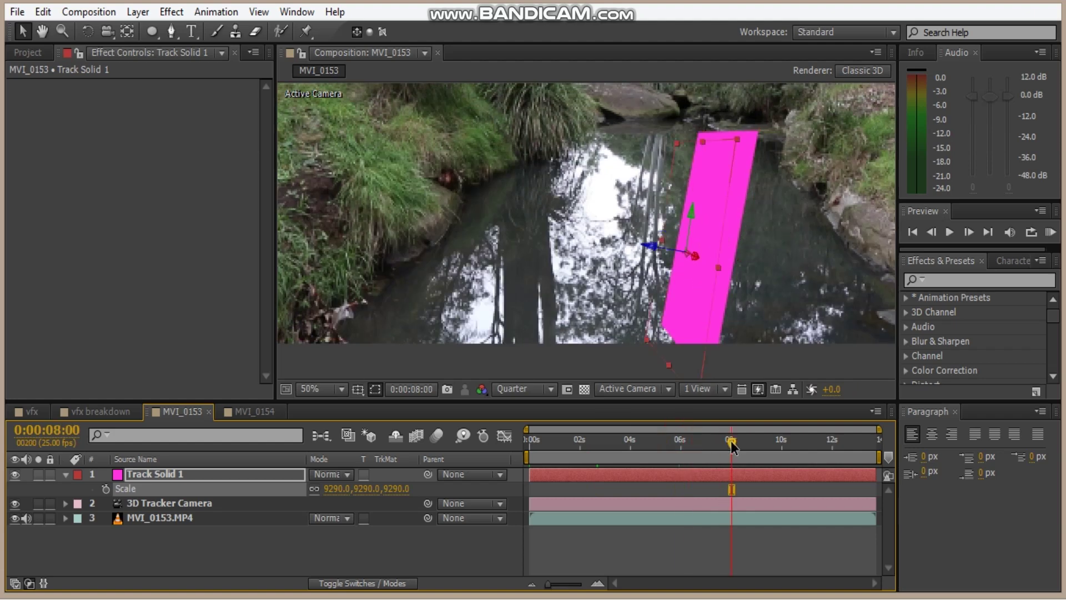
key(Home)
scroll(655, 264, down, 1)
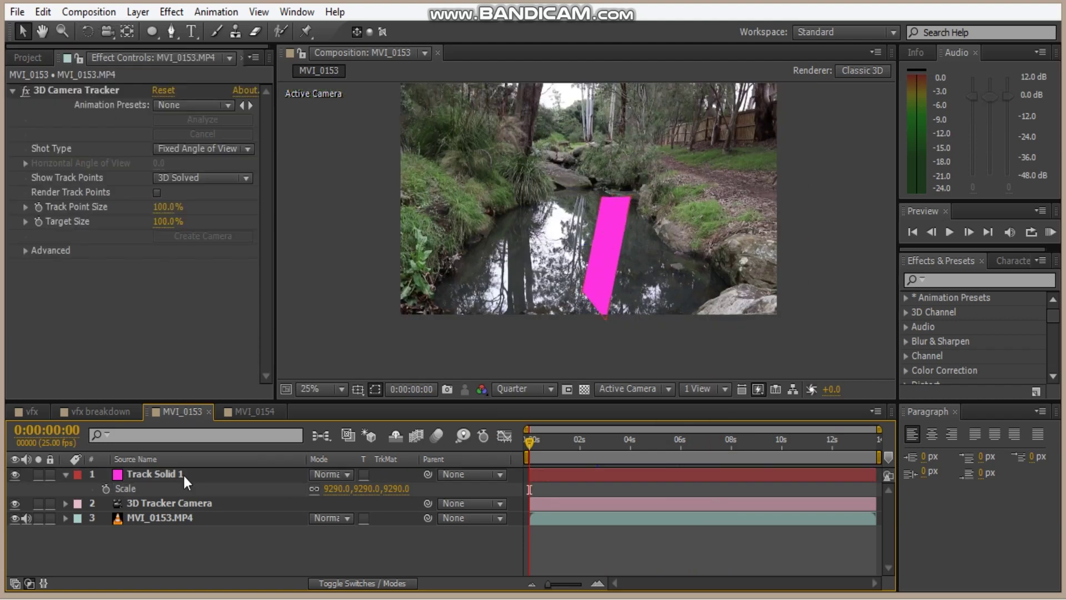
Create a new 3000 x 3000 px gray solid named drizzle
key(ctrl+y)
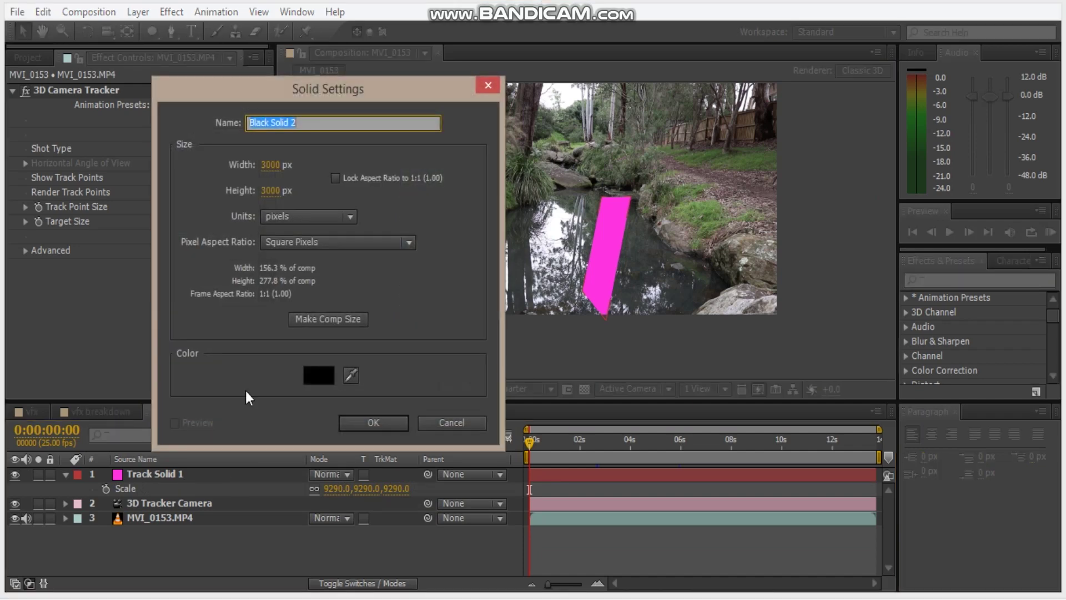
click(314, 381)
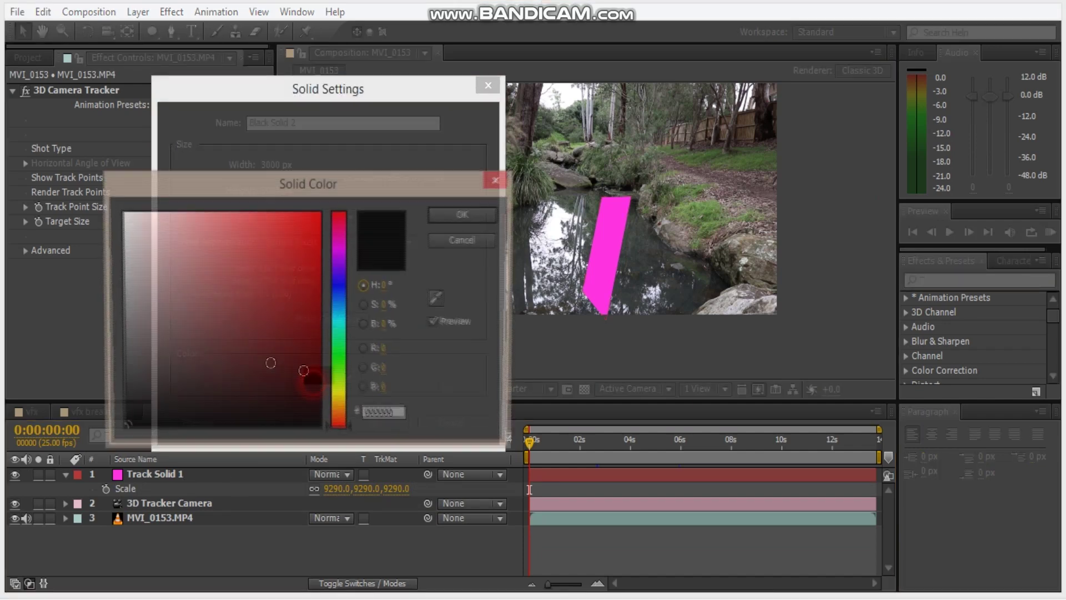
drag(271, 363, 59, 319)
click(451, 216)
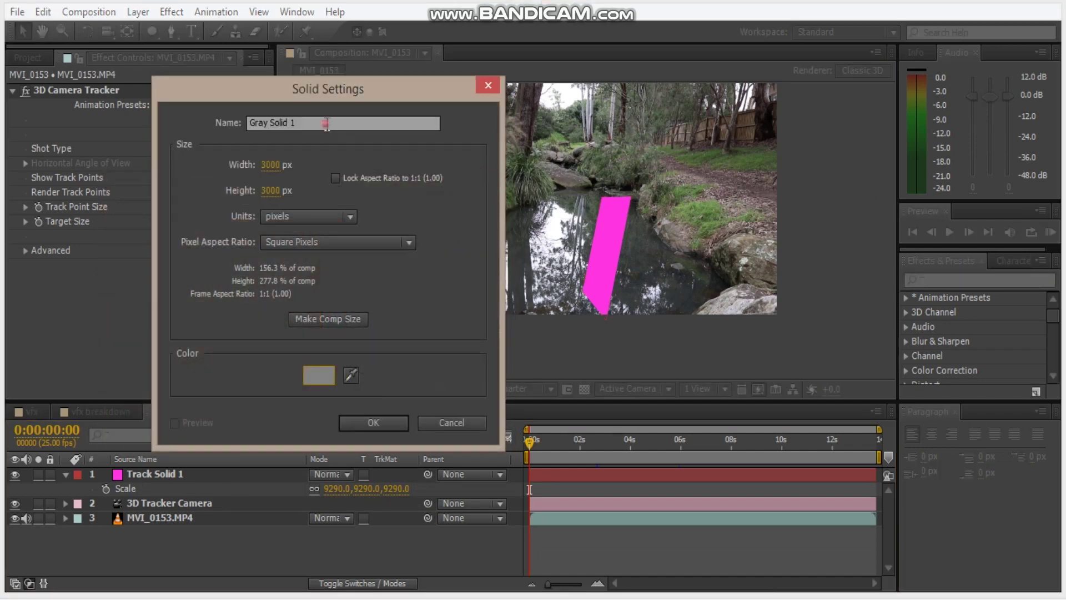
click(327, 123)
text(drizzle)
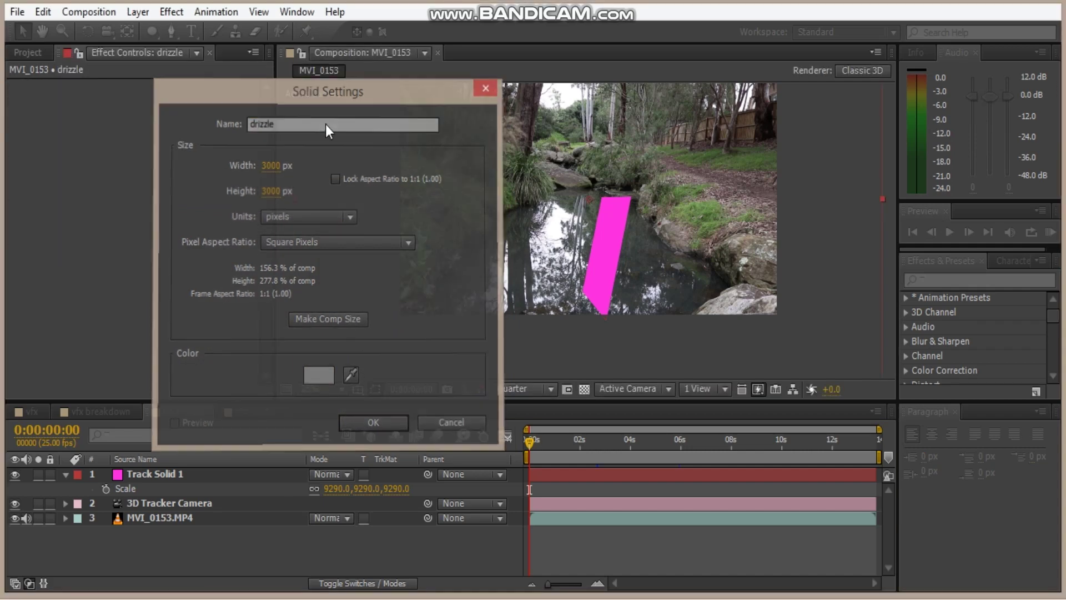
key(Return)
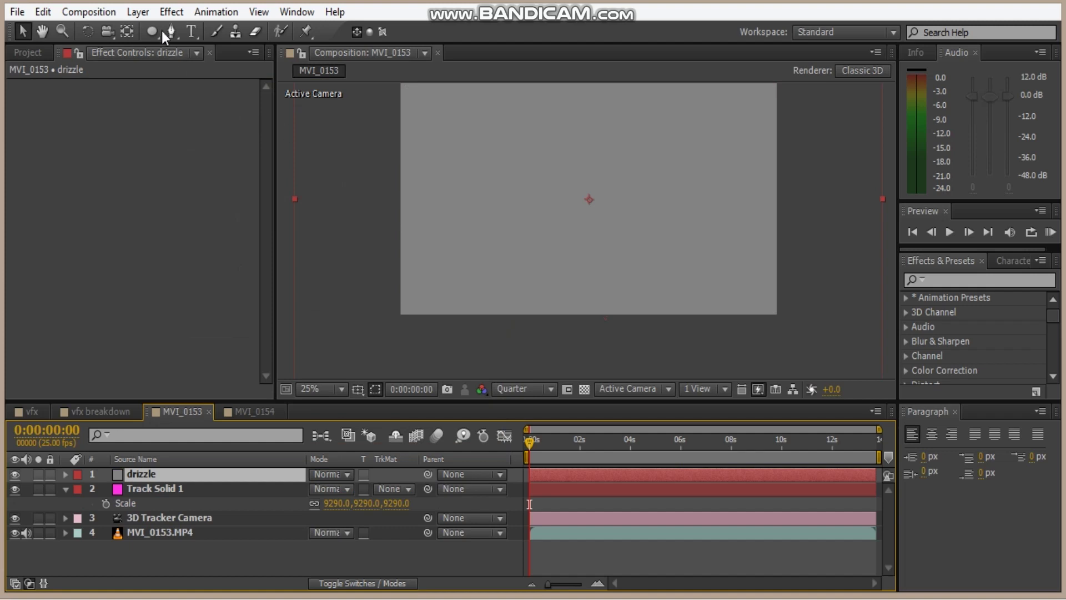
Make the drizzle solid a 3D layer
click(350, 583)
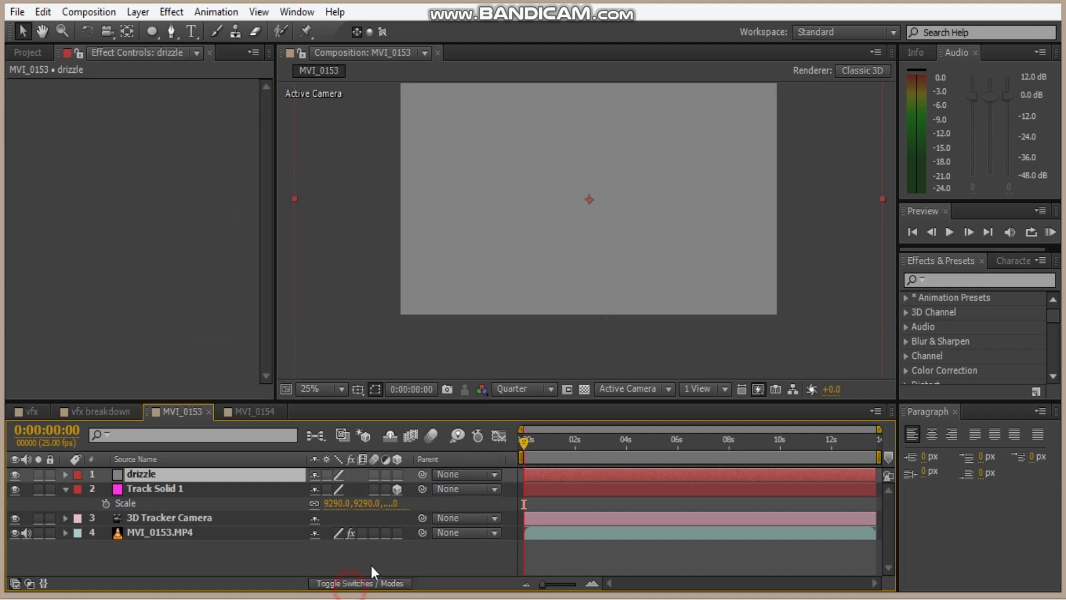
click(397, 474)
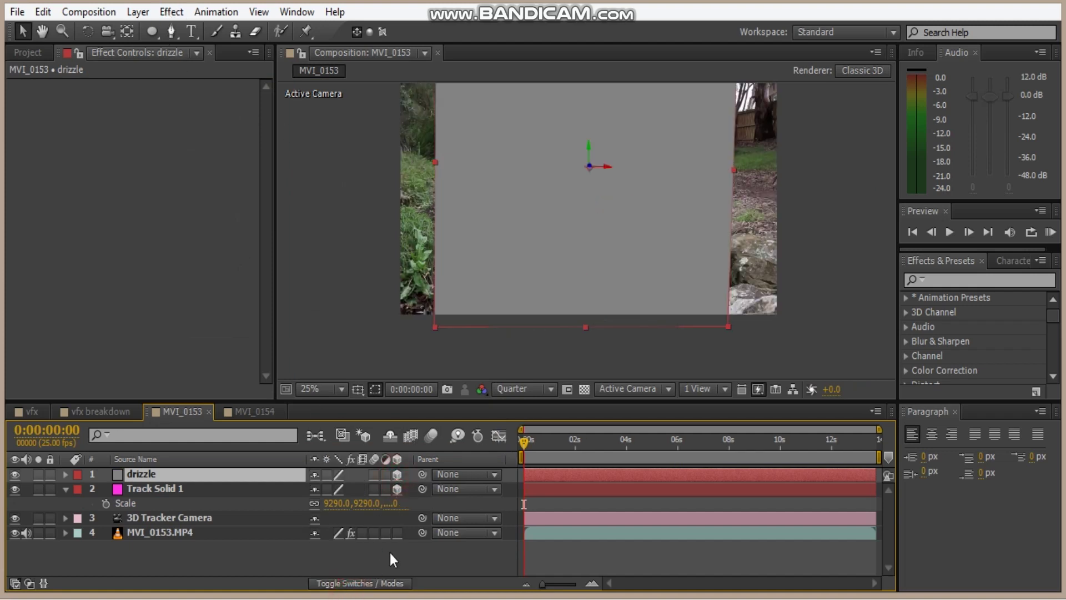
click(379, 583)
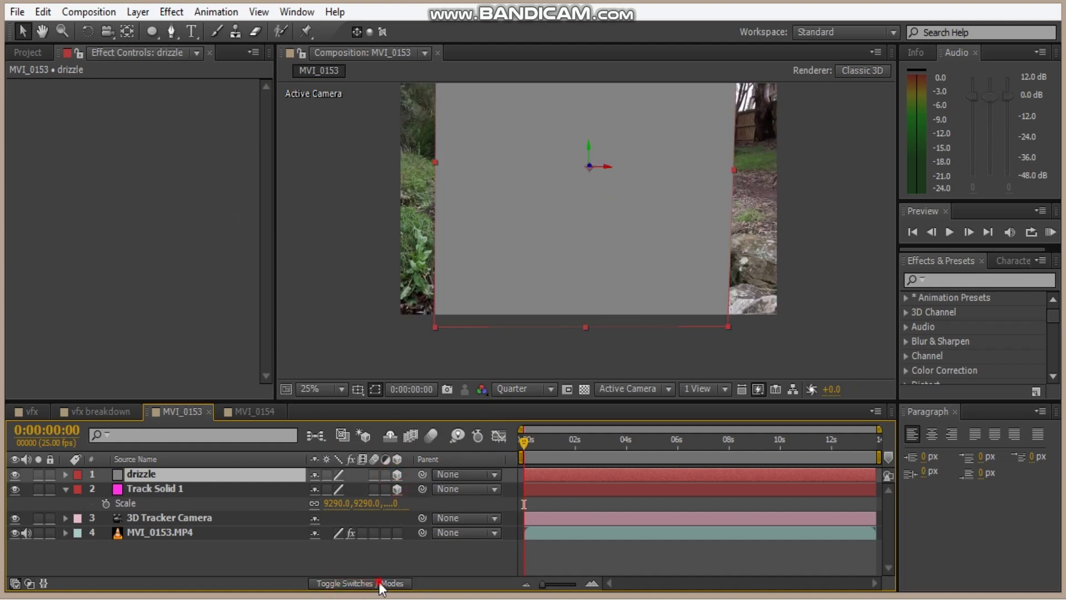
Apply the CC Drizzle simulation effect to the drizzle layer and set its Drip Rate to 2.5
click(167, 12)
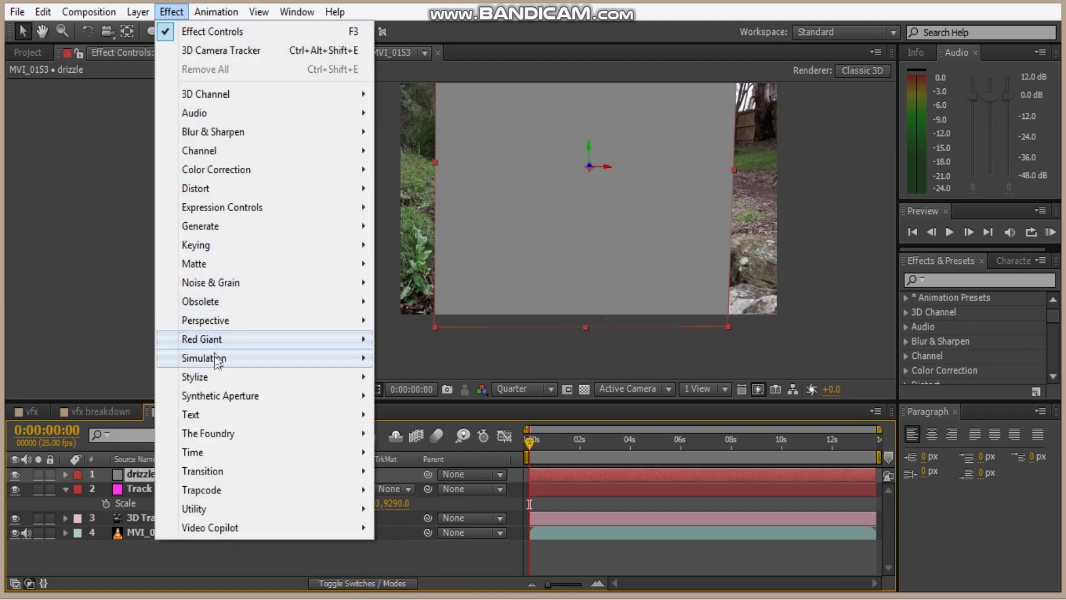
mouse_move(216, 360)
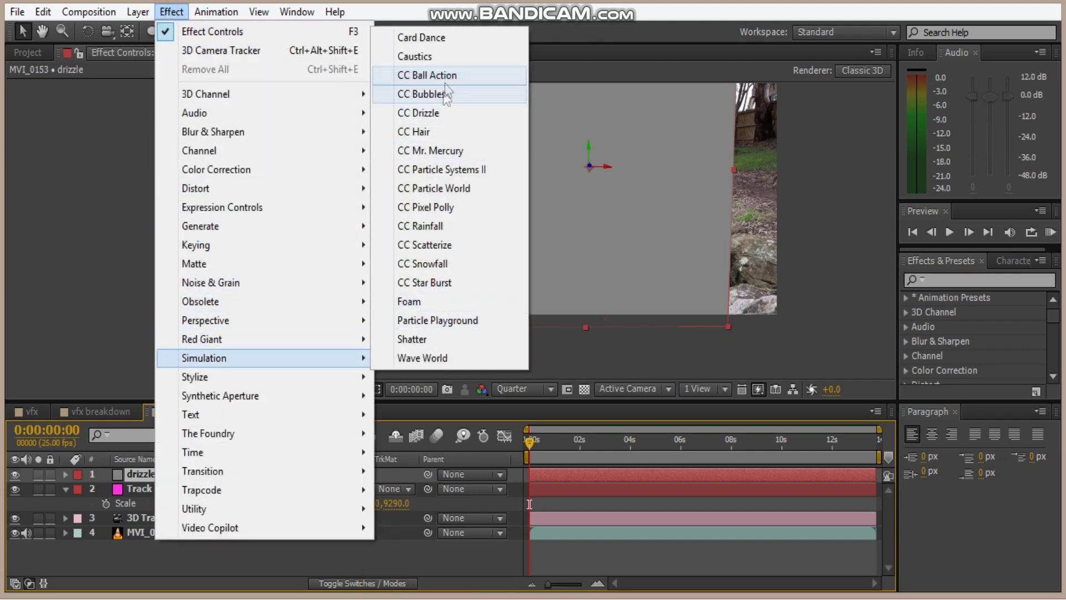
click(443, 113)
scroll(686, 194, up, 2)
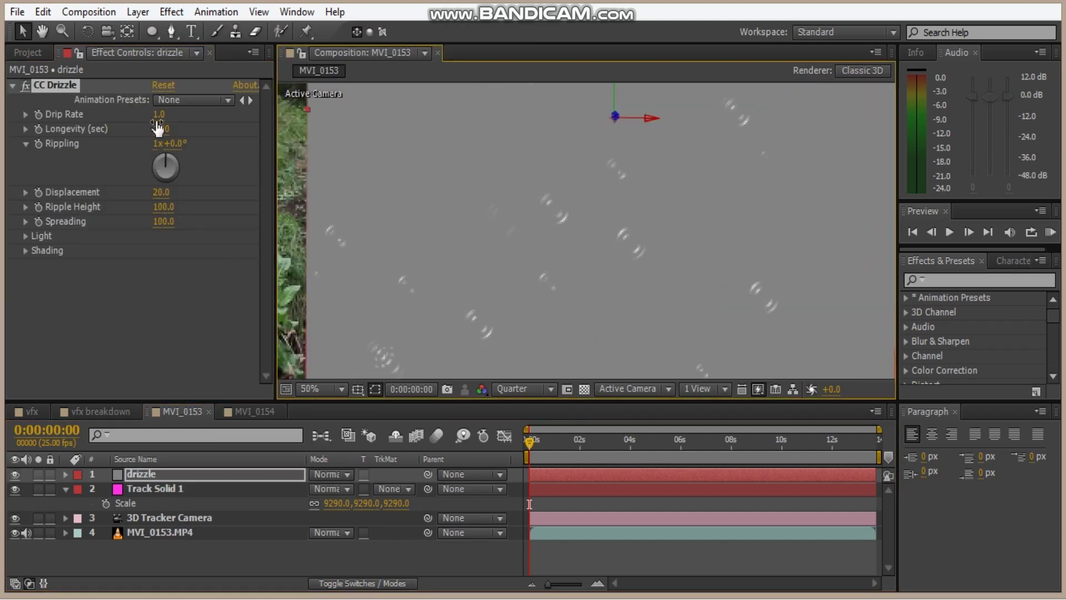
click(160, 115)
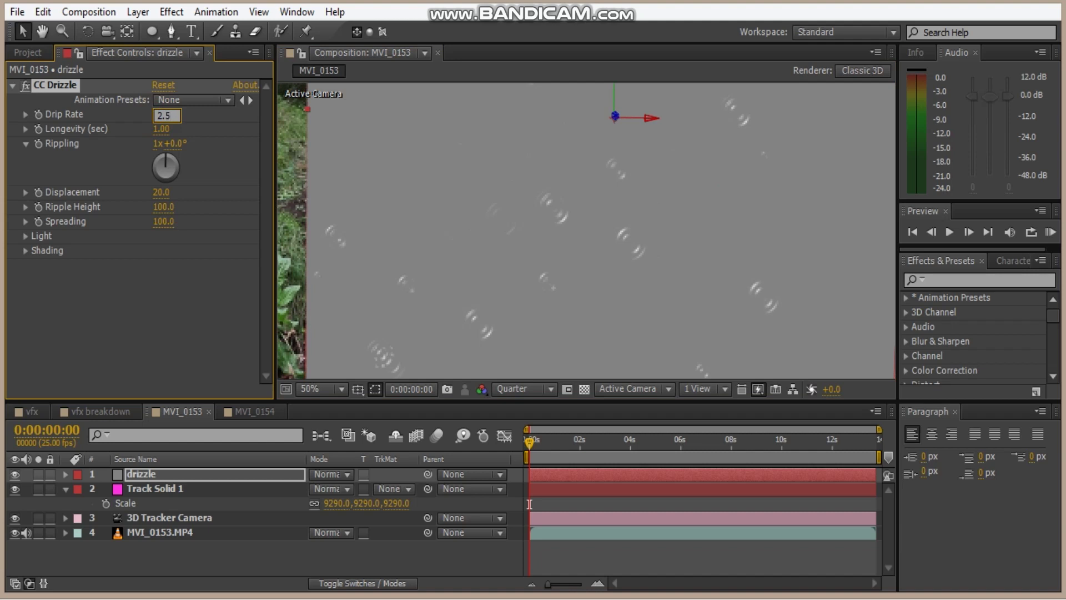
key(Return)
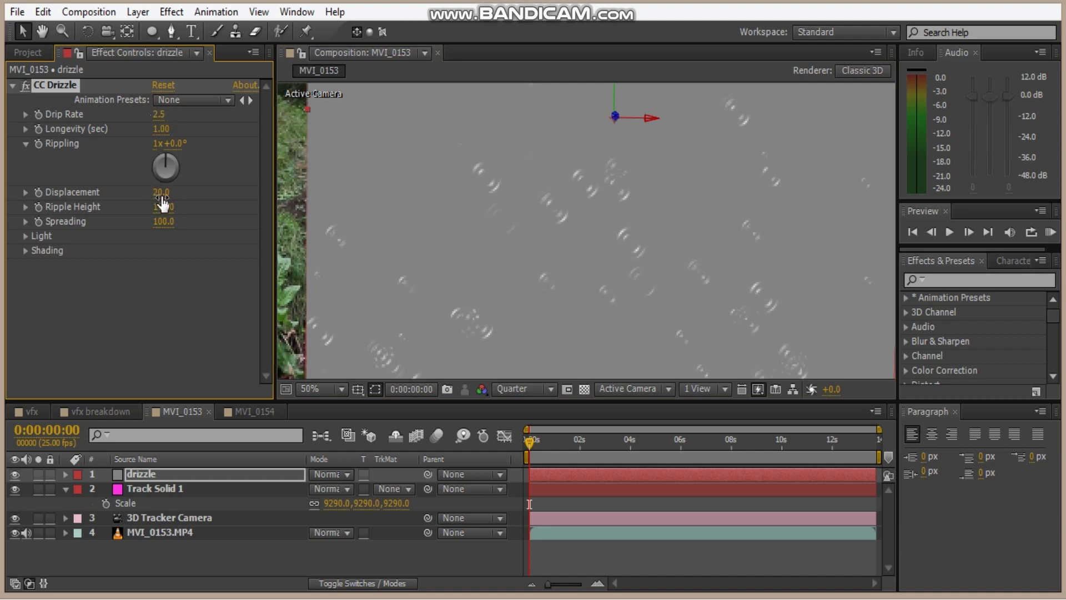
Set the CC Drizzle Displacement to 111 and Ripple Height to 130
click(161, 192)
text(111)
key(Return)
click(164, 208)
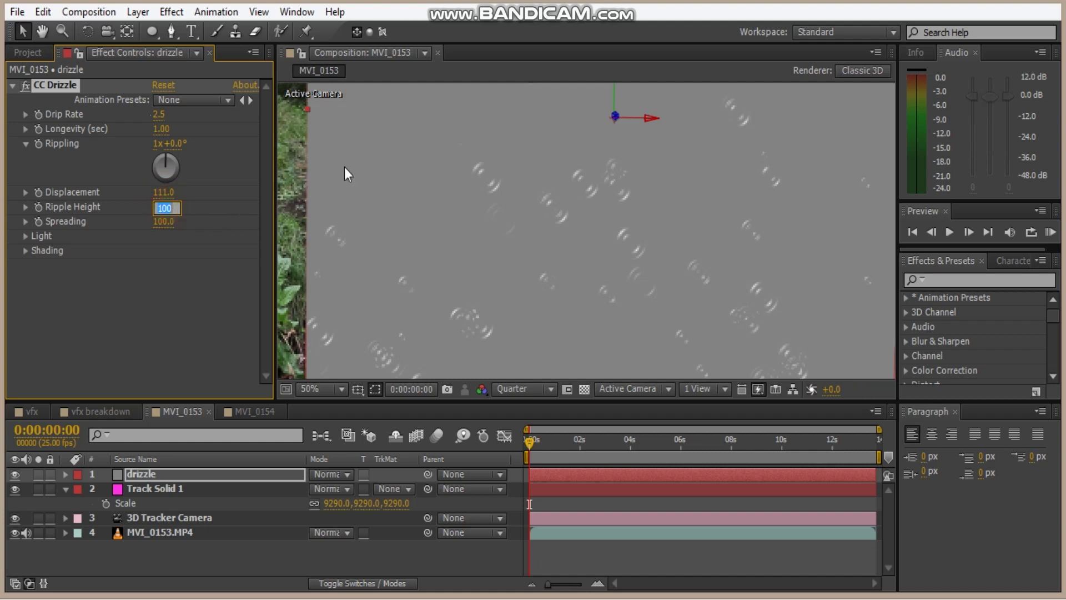
text(130)
key(Return)
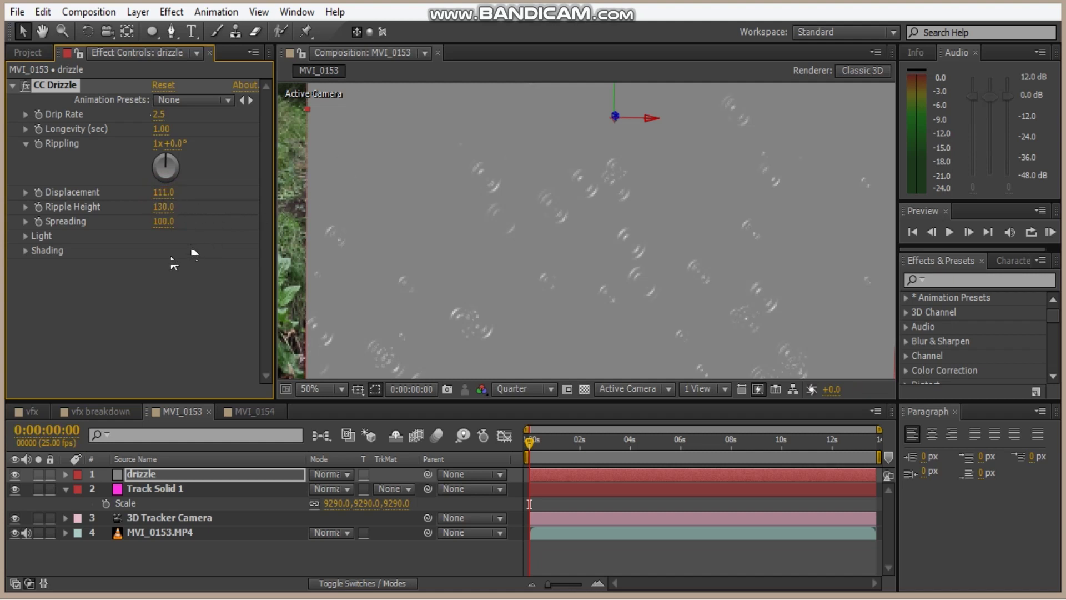
Set the CC Drizzle Light Intensity to 1000 and the Light Height to 70
click(26, 237)
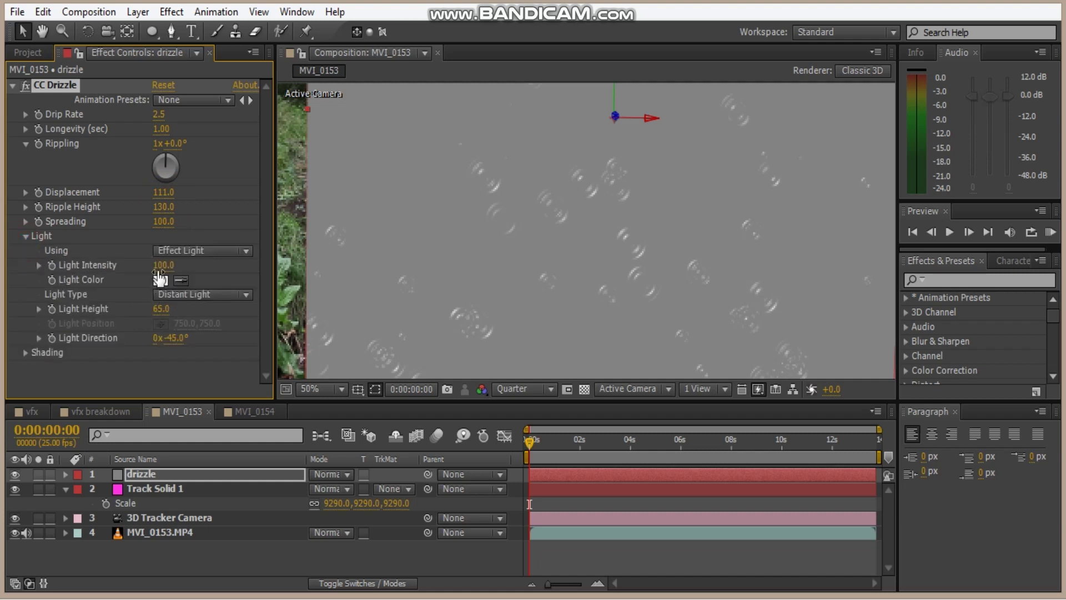
click(163, 265)
text(1000)
key(Return)
click(161, 309)
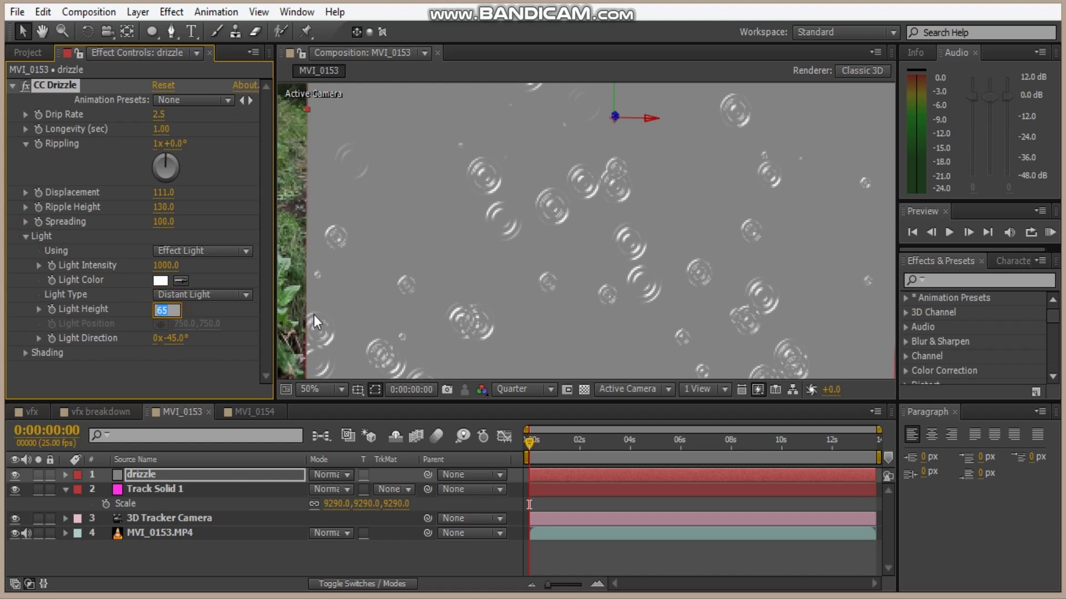
text(70)
key(Return)
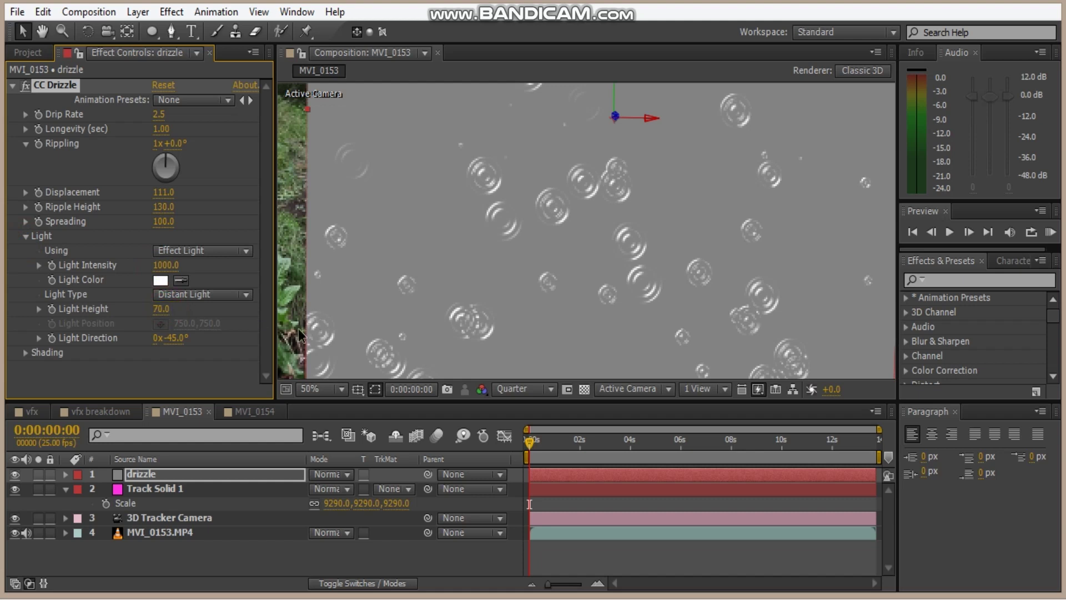
Set the CC Drizzle Light Direction to 19°
click(176, 338)
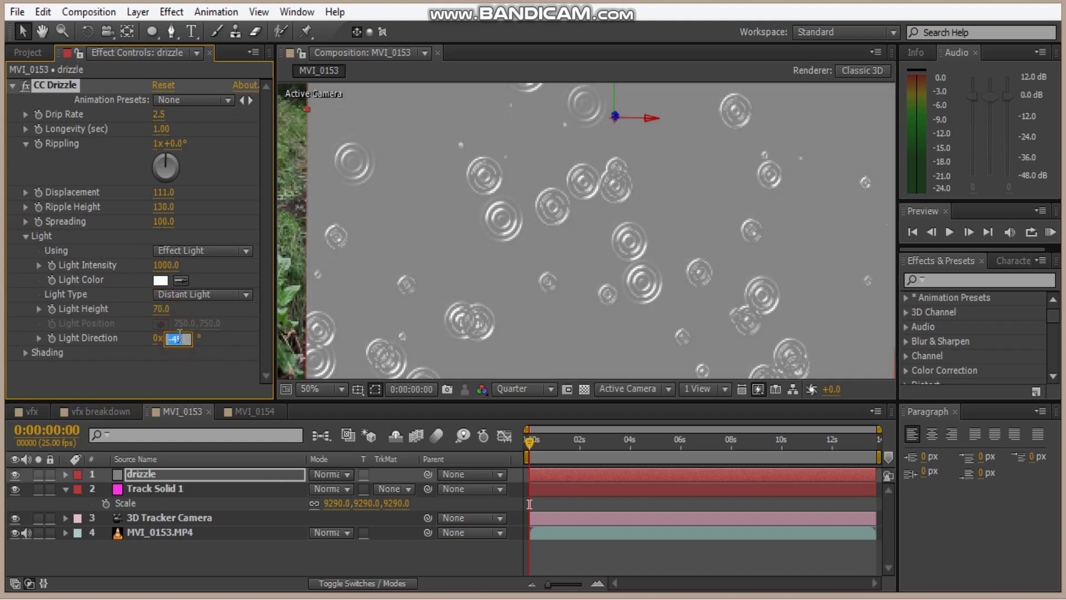
text(19)
key(Return)
Copy the Position of Track Solid 1 onto the drizzle layer and hide Track Solid 1
scroll(548, 232, down, 2)
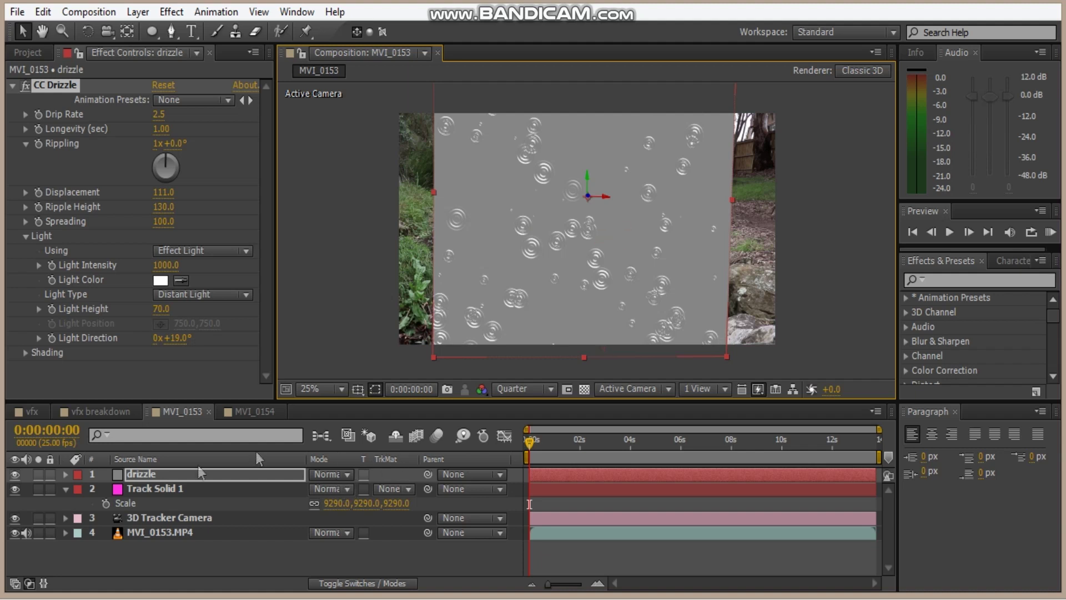
click(158, 489)
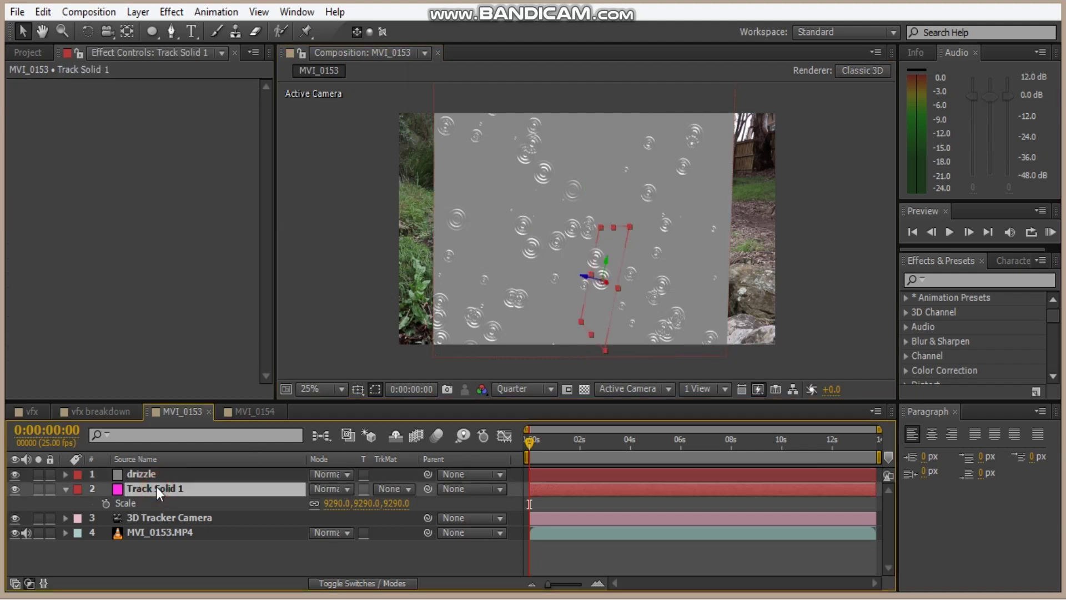
key(p)
click(141, 500)
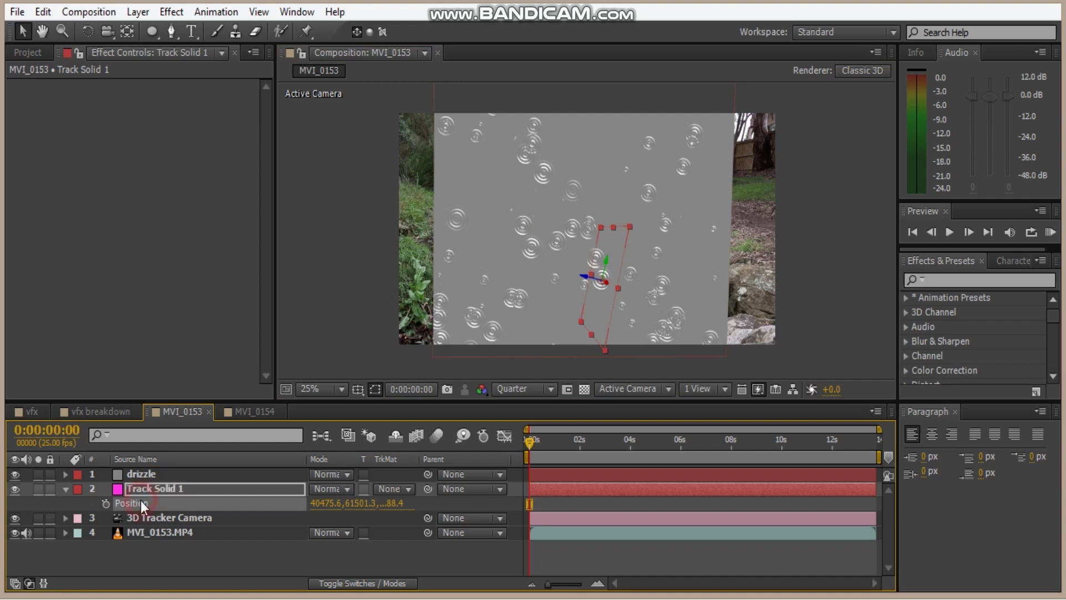
click(141, 475)
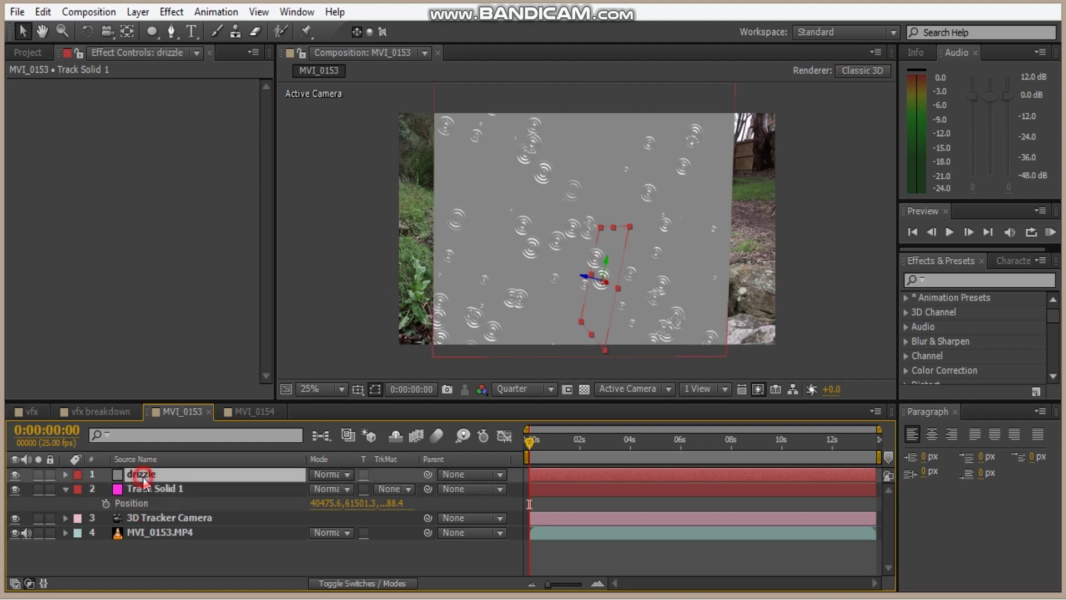
key(p)
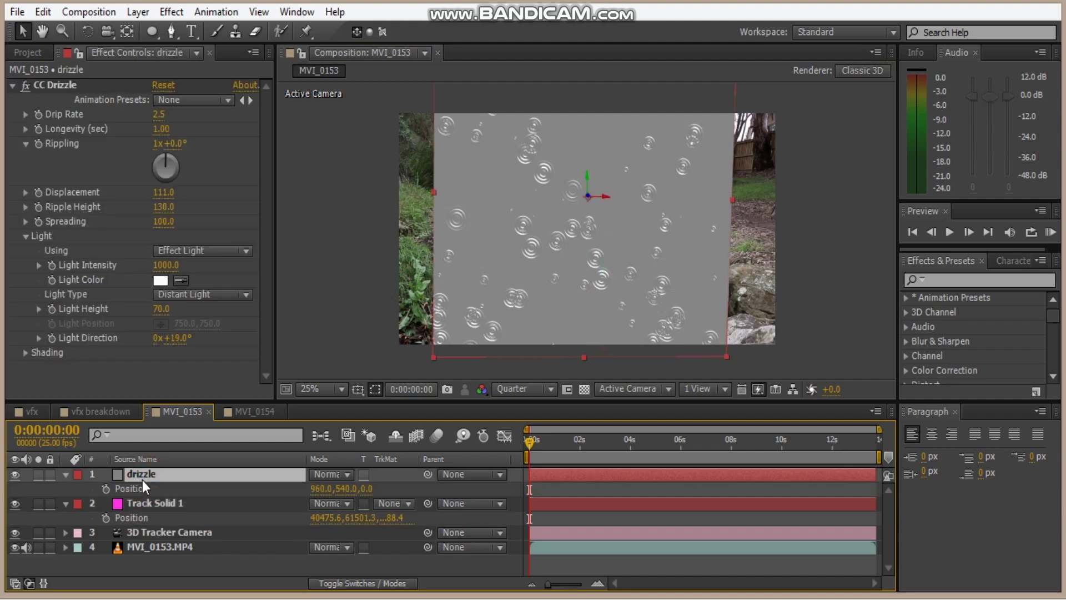
click(153, 489)
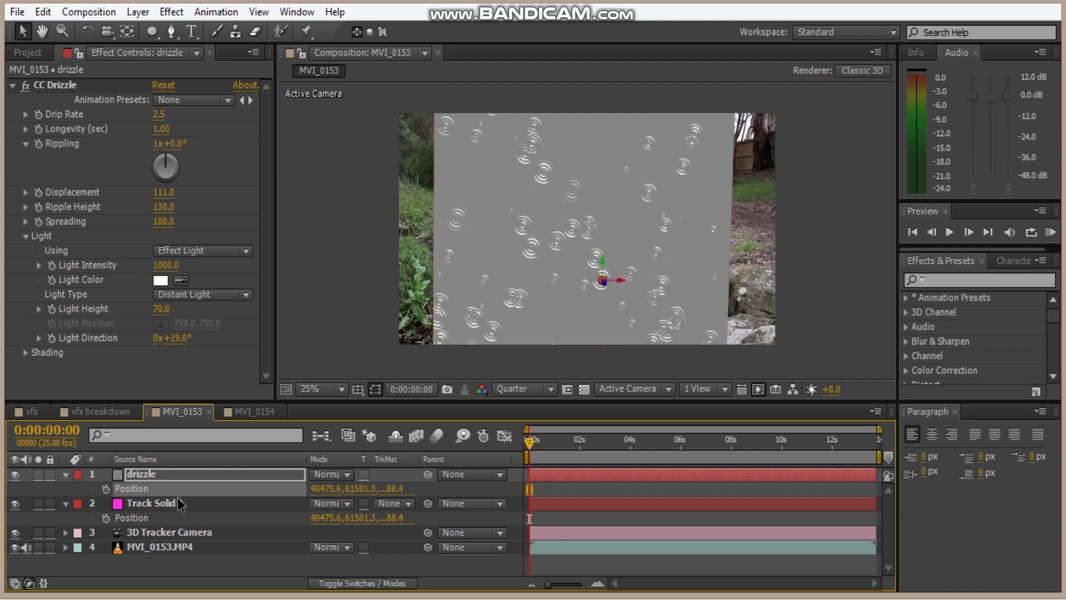
key(ctrl+v)
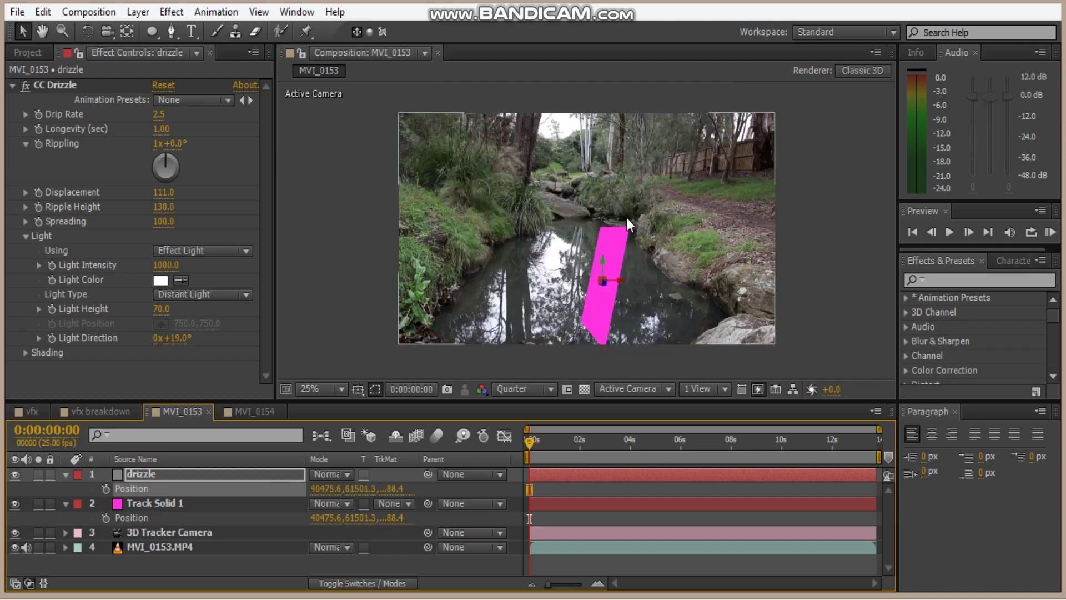
click(15, 504)
Scale the drizzle layer up uniformly to about 9750%
scroll(585, 286, up, 2)
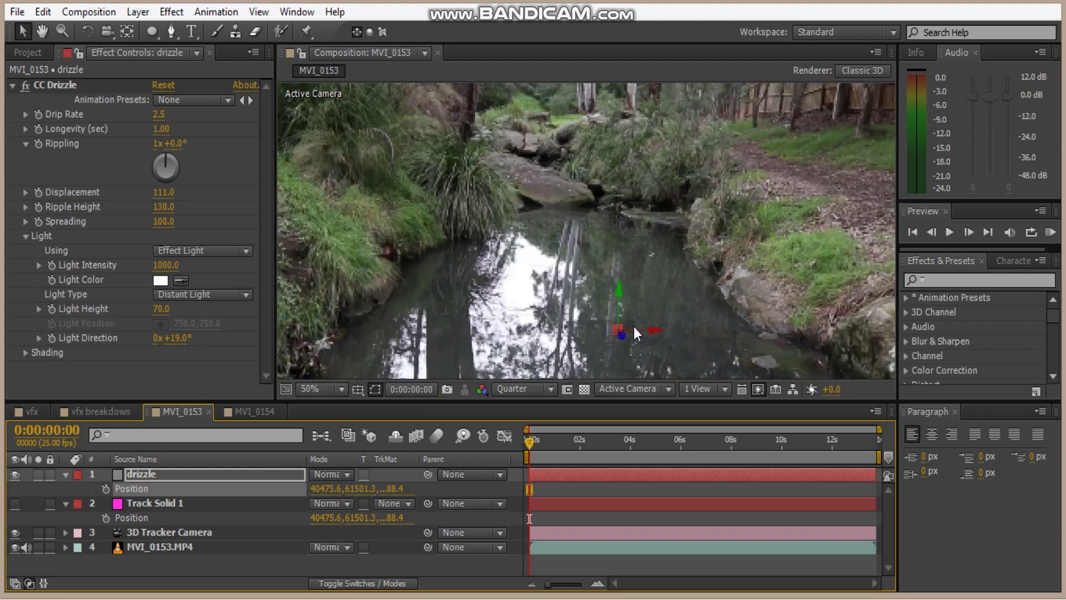
drag(622, 328, 638, 242)
scroll(638, 250, up, 3)
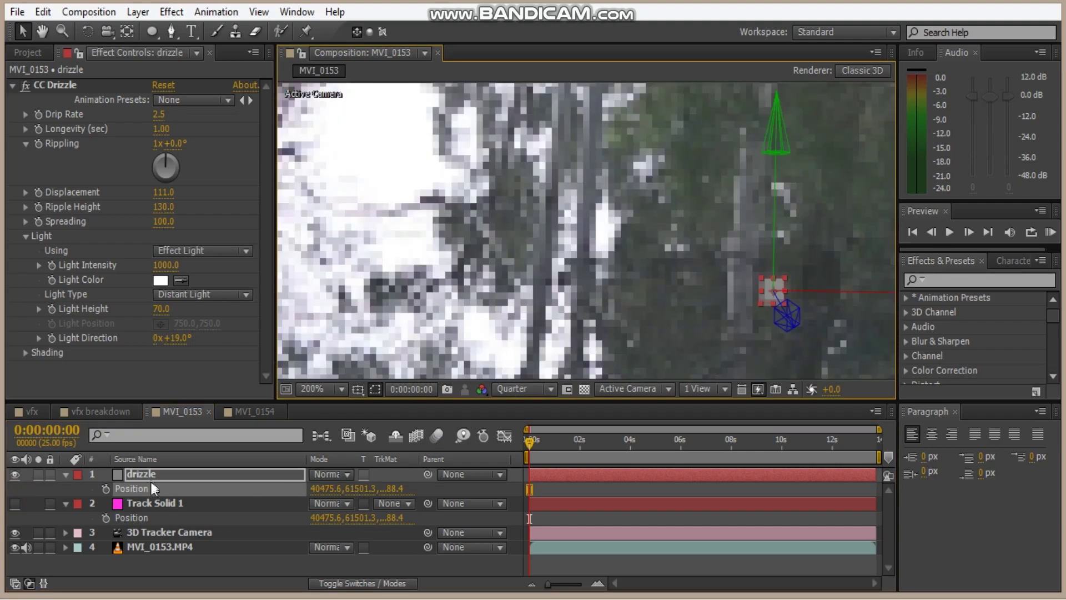
key(Return)
key(s)
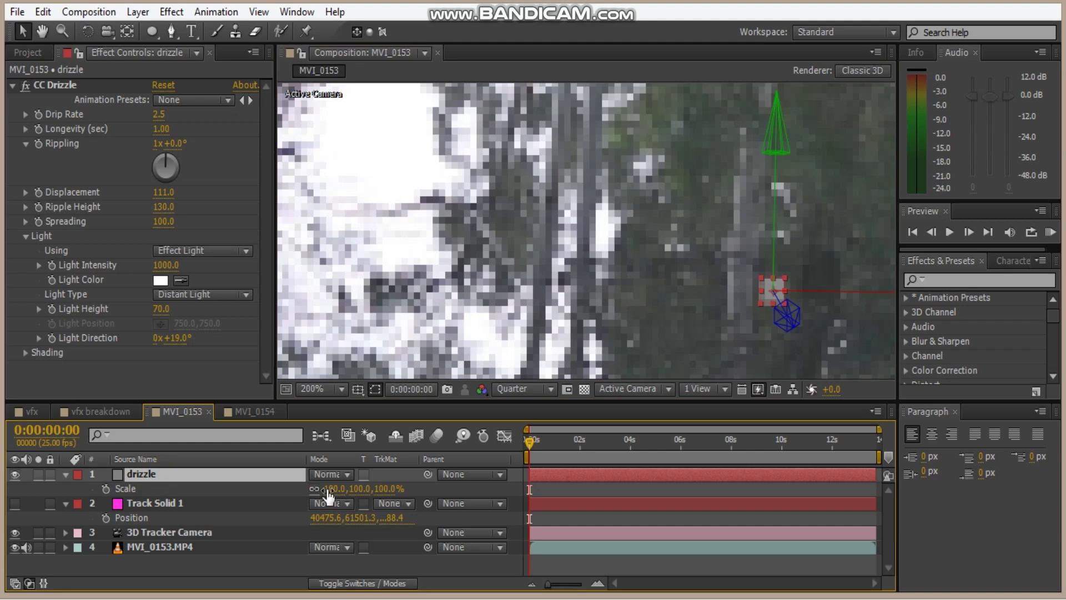
drag(329, 493, 790, 443)
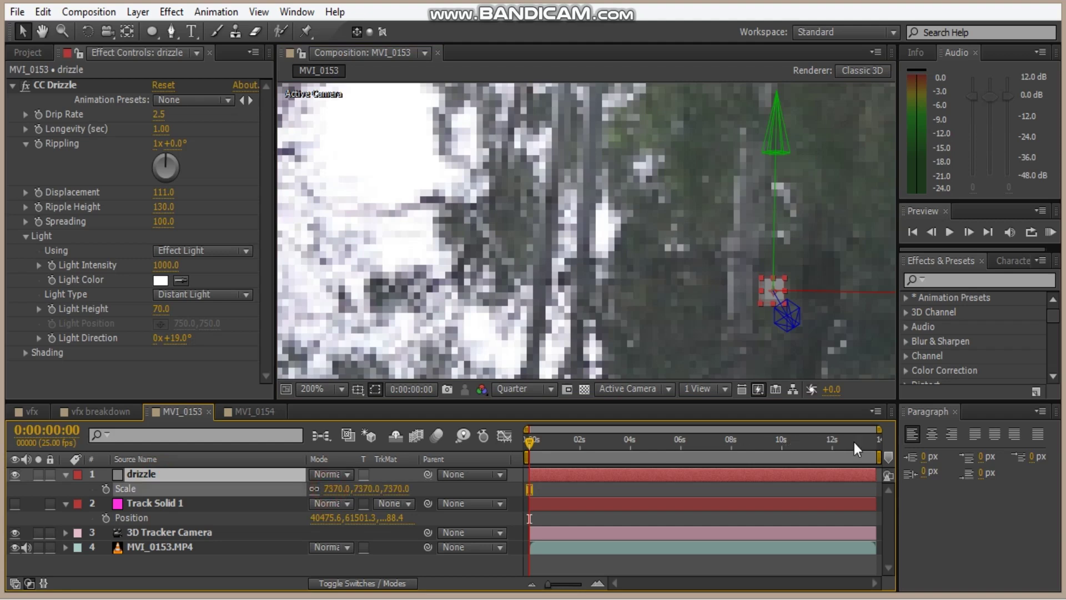
scroll(634, 296, down, 4)
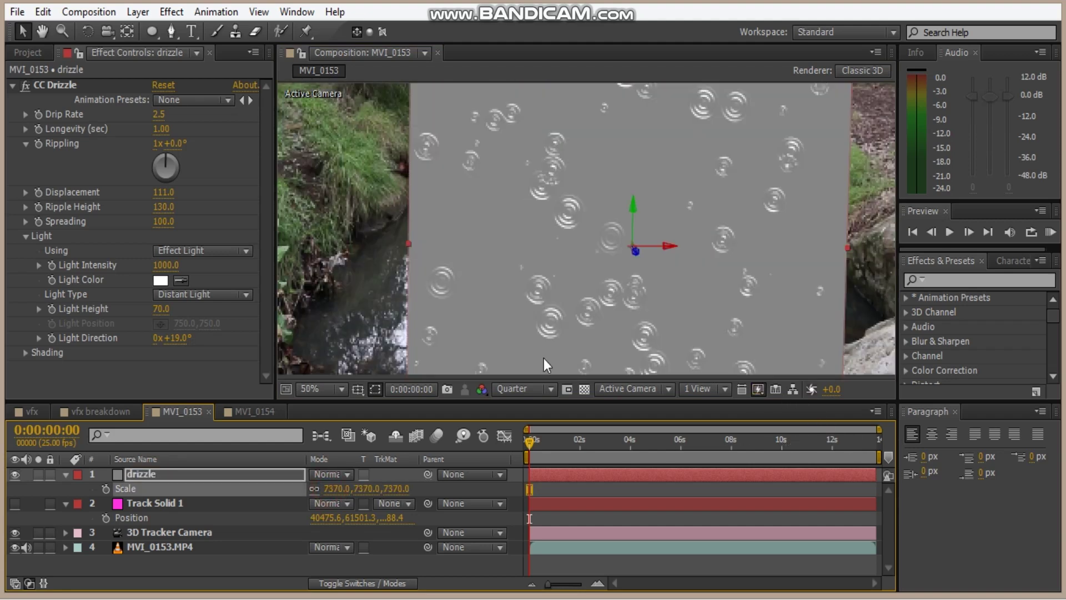
drag(332, 489, 511, 490)
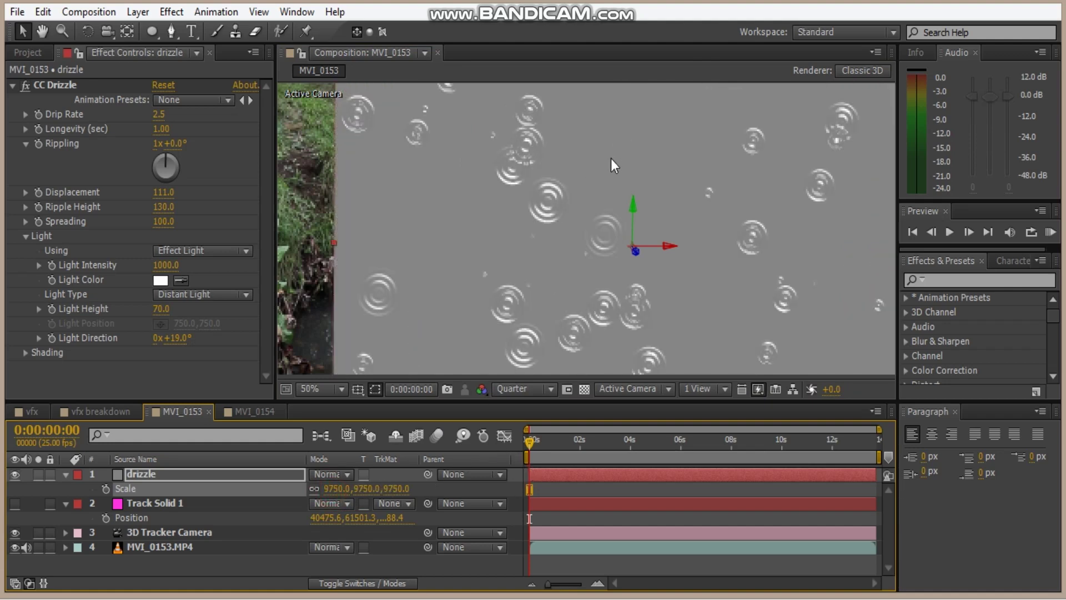
Rotate the drizzle layer about its X axis so it lies flat along the creek's water surface
key(w)
drag(663, 248, 668, 219)
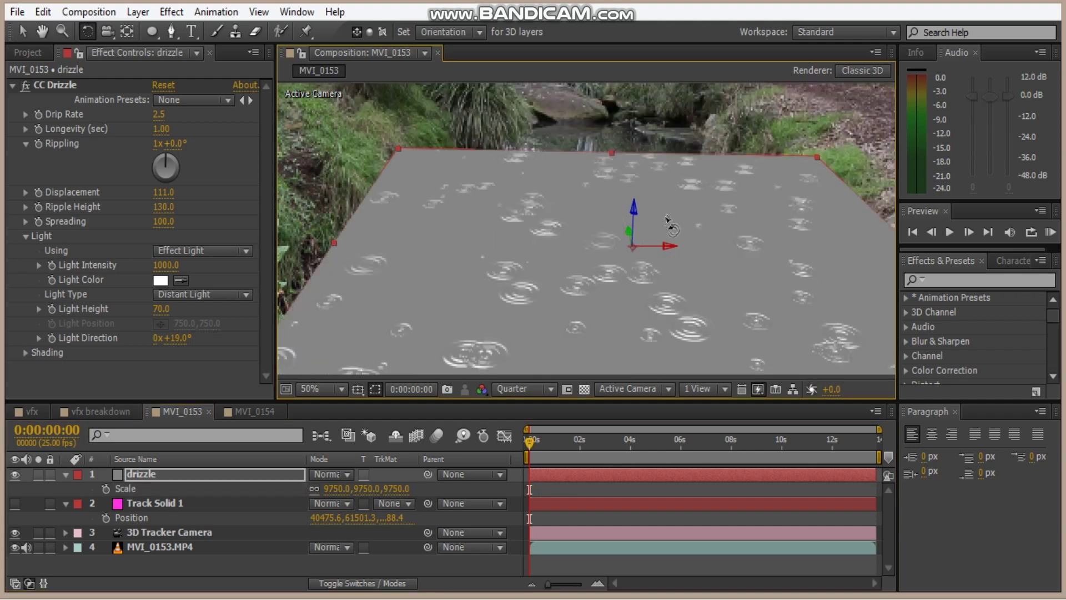
scroll(657, 236, down, 1)
scroll(651, 236, up, 1)
Stretch the drizzle layer by its far corner to cover the whole creek, scaling it to about 11164% by 14943%
key(v)
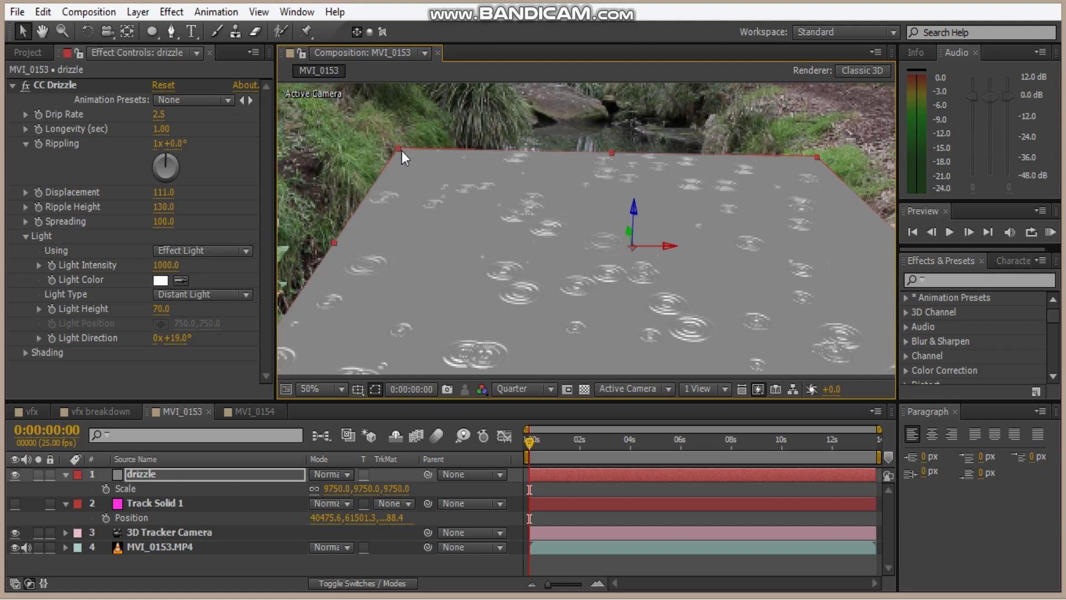
drag(399, 150, 392, 118)
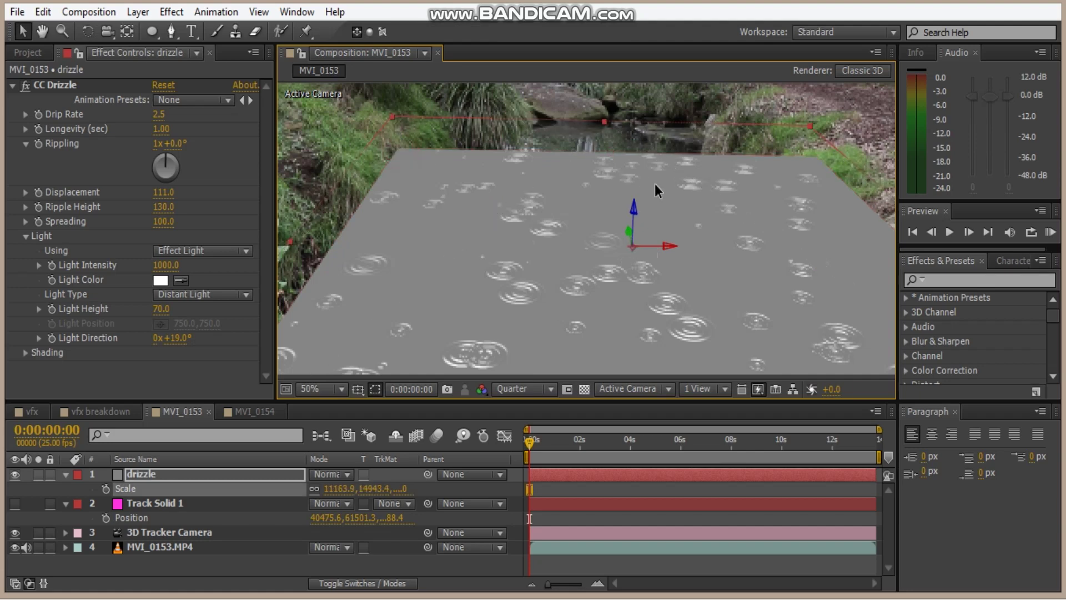
key(comma)
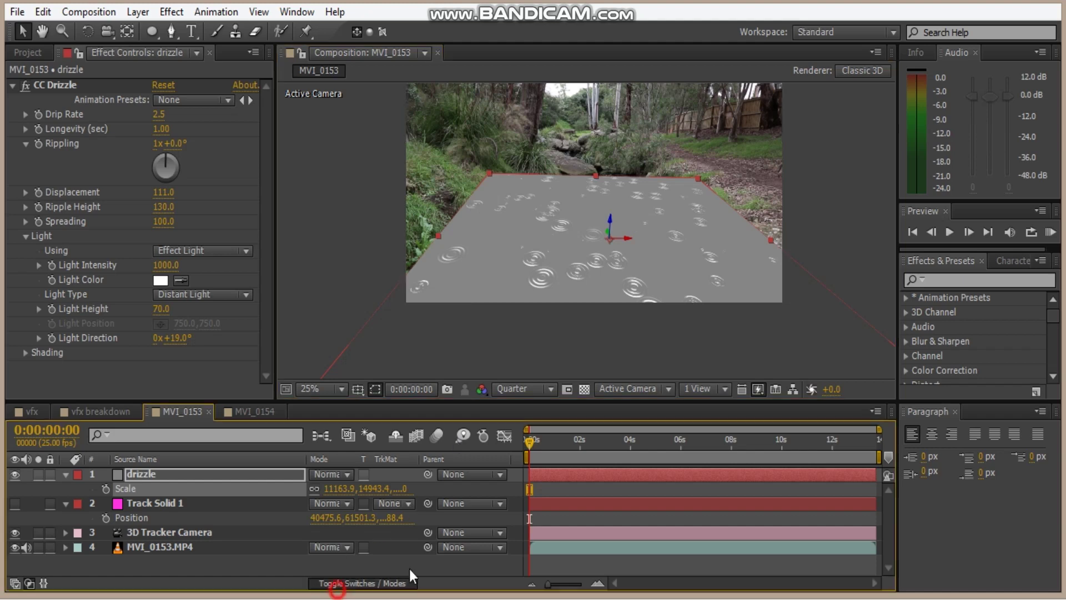
Set the drizzle layer's blending mode to Overlay
click(352, 583)
click(368, 583)
click(336, 475)
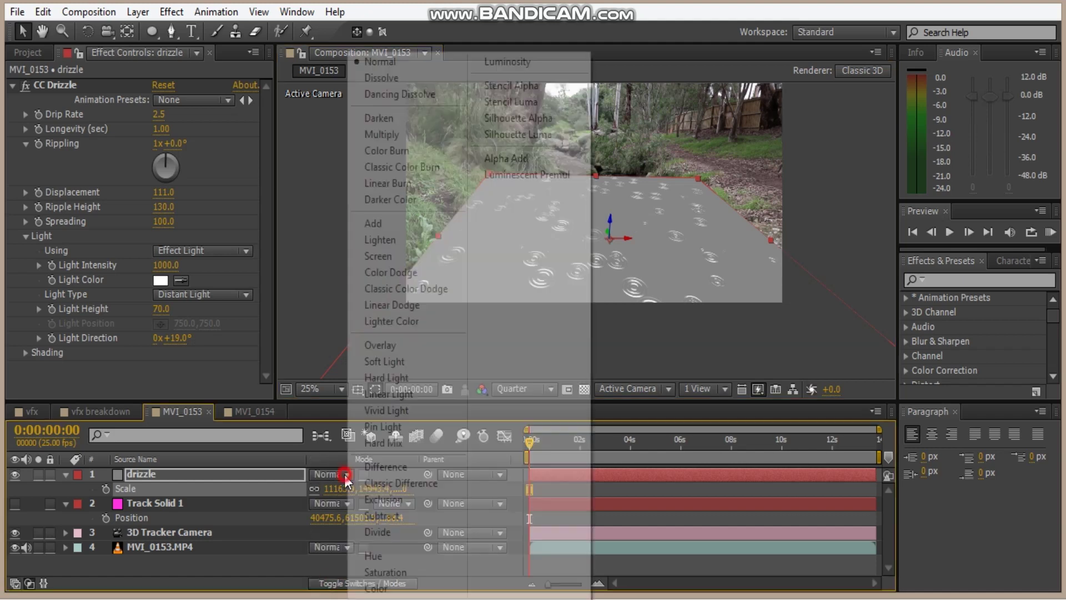
click(380, 345)
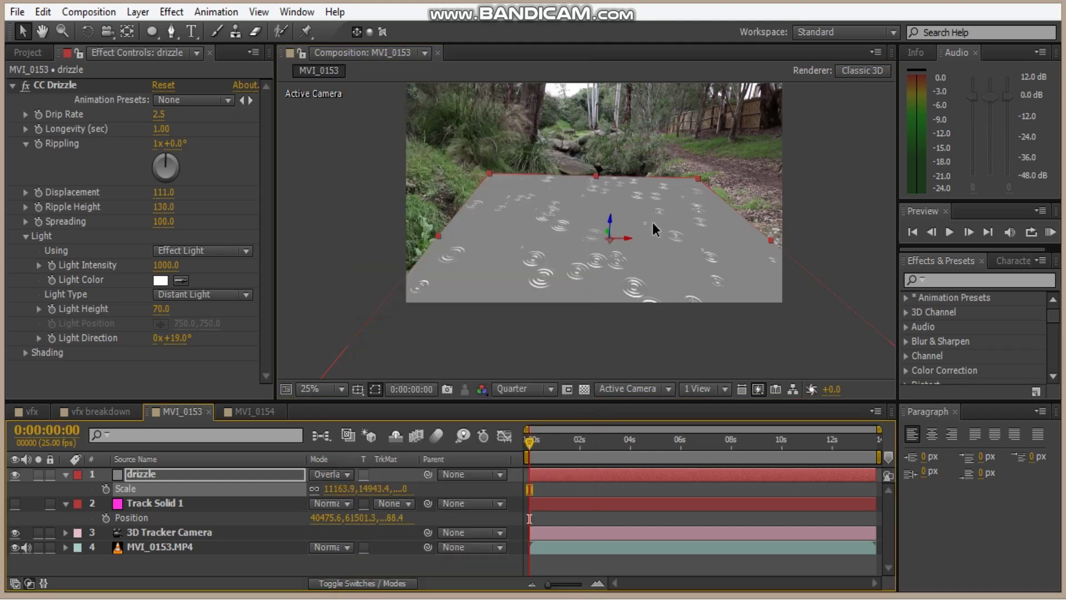
Draw a closed Pen tool mask on the drizzle layer, following both creek banks and the far water edge and closing below the frame
key(period)
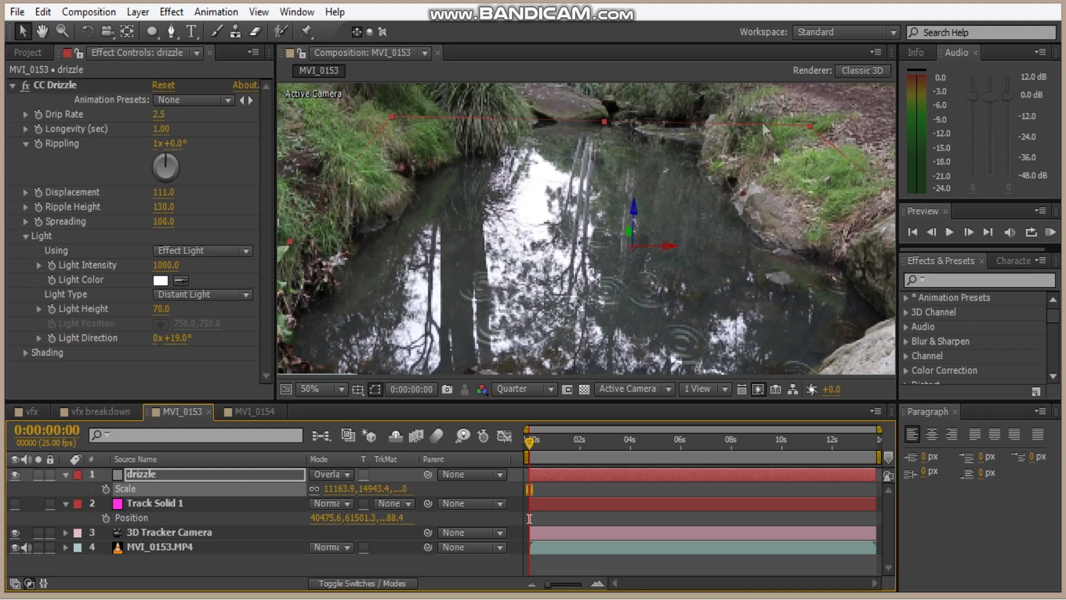
click(170, 34)
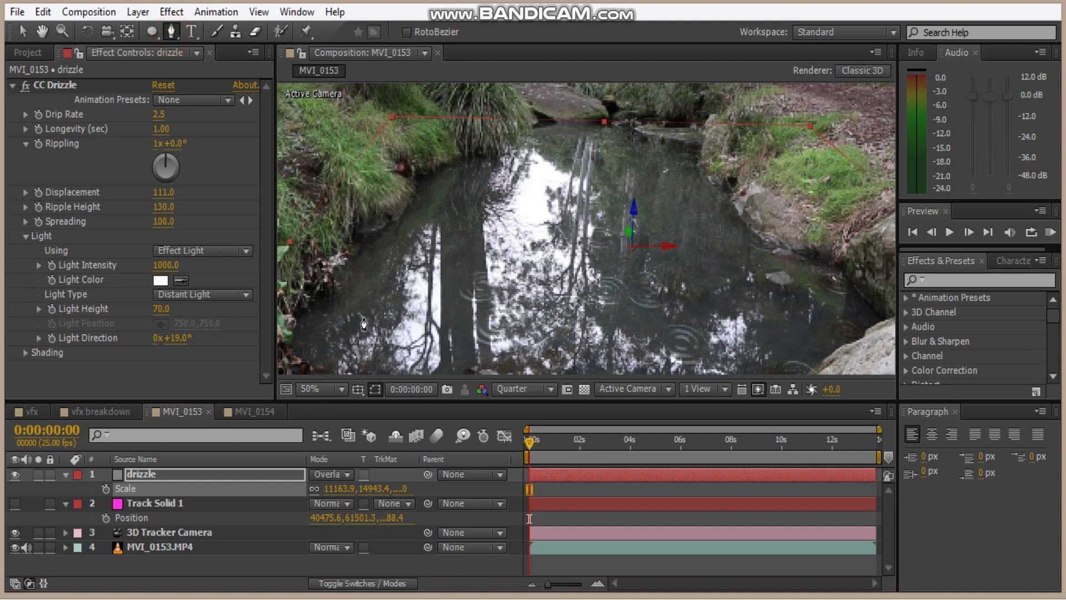
drag(378, 304, 435, 254)
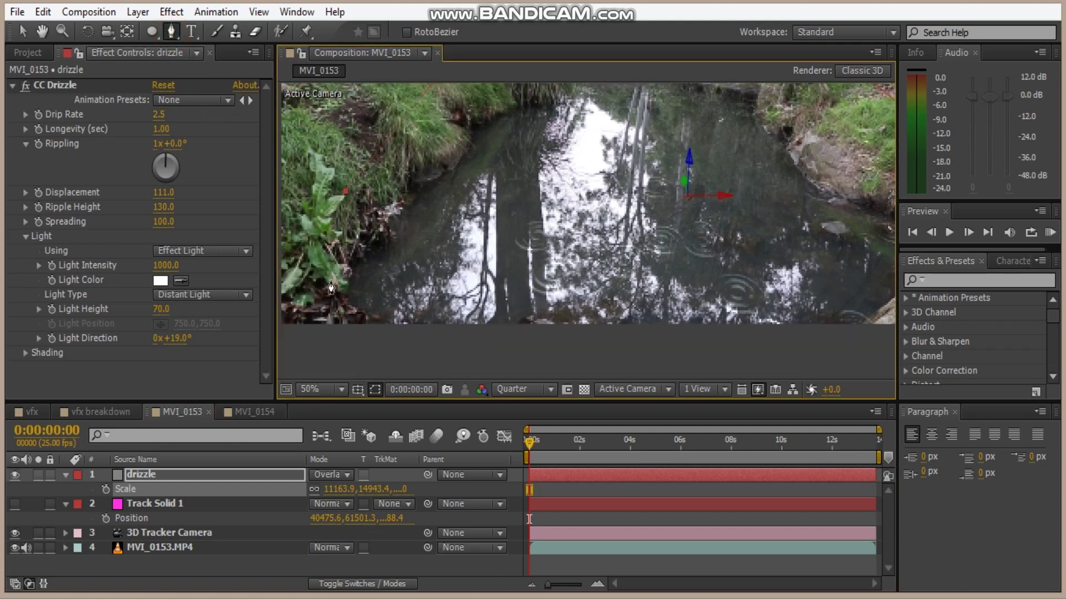
click(404, 325)
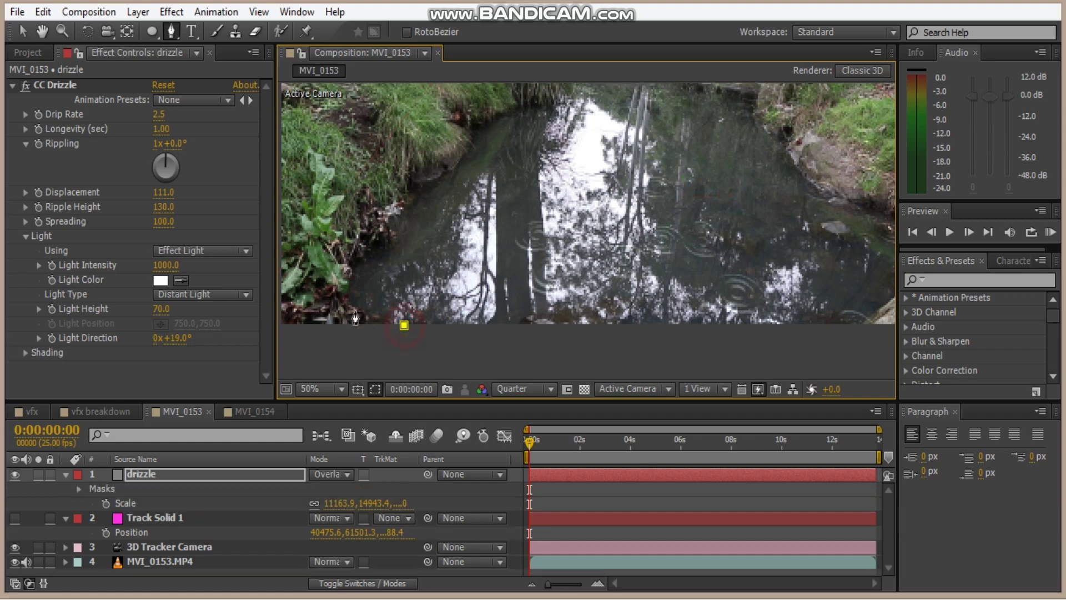
click(354, 310)
click(348, 286)
click(355, 267)
click(369, 253)
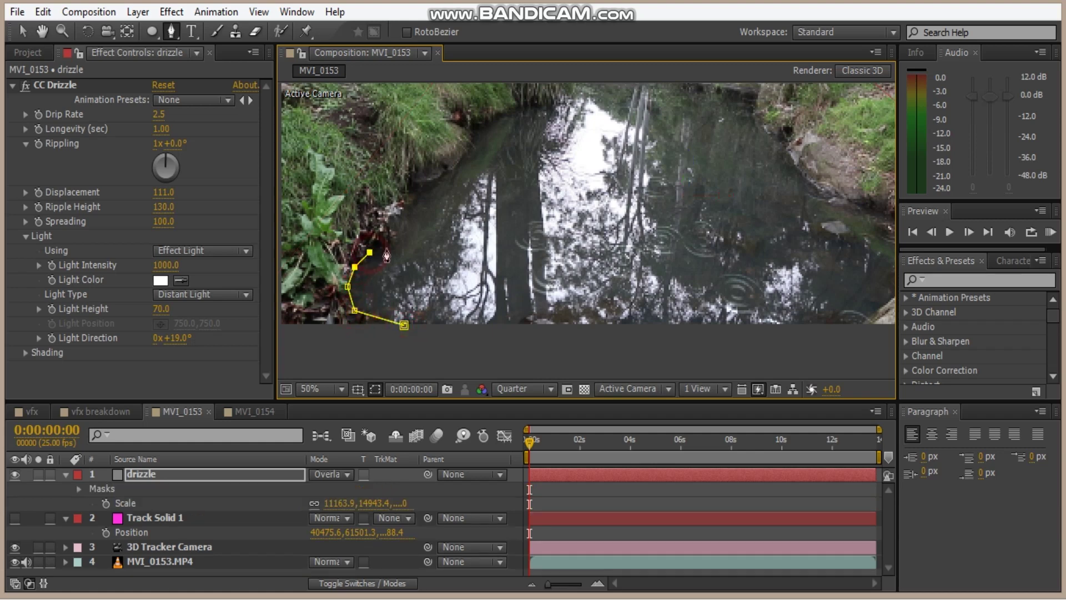
click(390, 246)
click(404, 228)
click(410, 200)
click(426, 192)
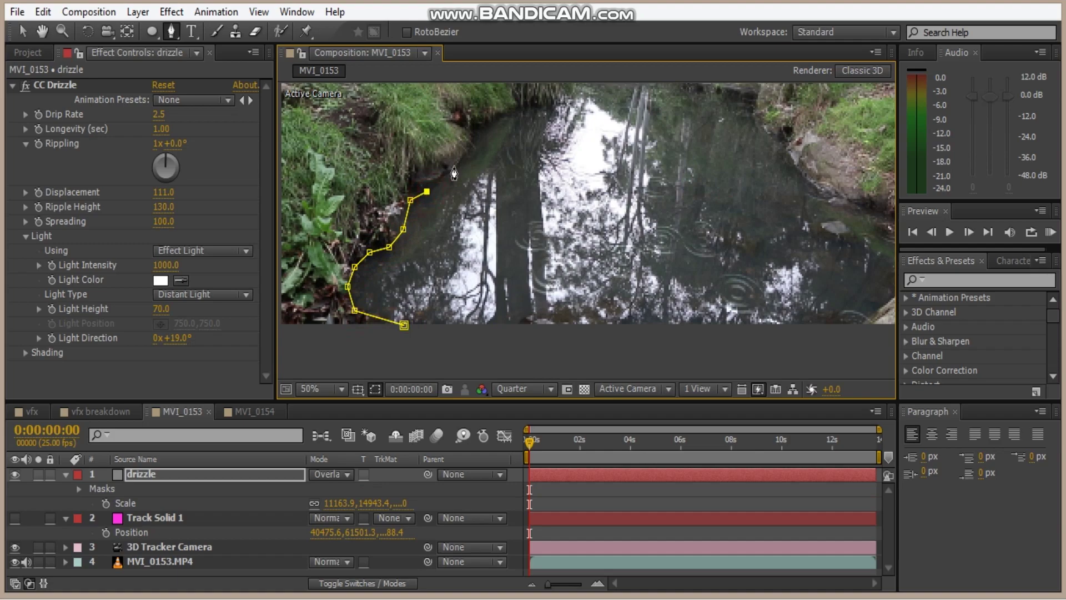
click(454, 165)
click(475, 135)
drag(502, 129, 467, 169)
click(458, 158)
click(480, 152)
click(512, 143)
click(531, 129)
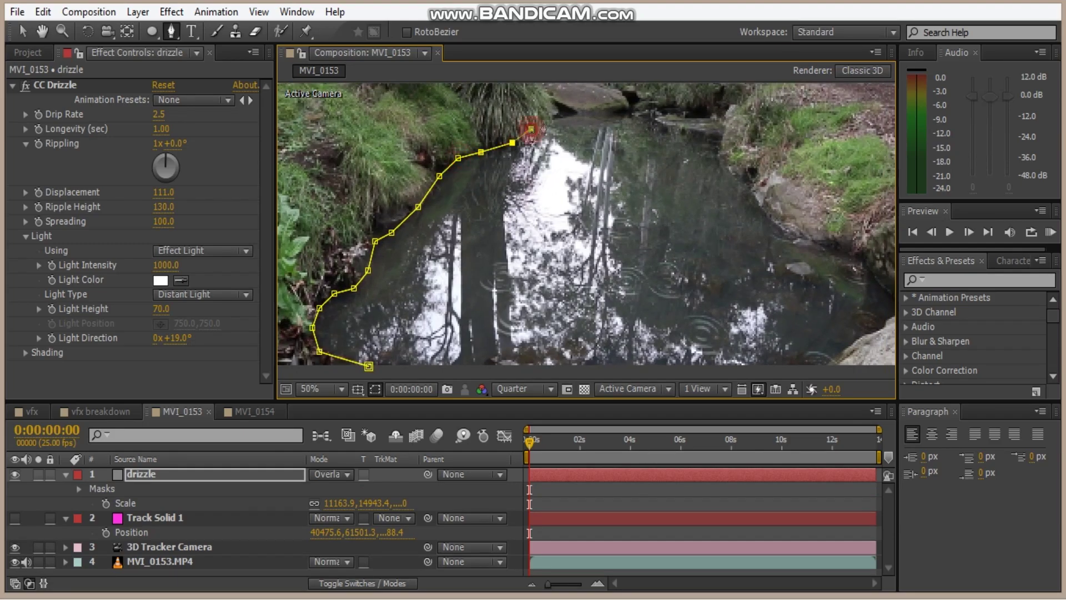
click(552, 118)
click(589, 111)
click(629, 111)
click(686, 112)
click(706, 116)
click(723, 137)
click(731, 162)
click(746, 183)
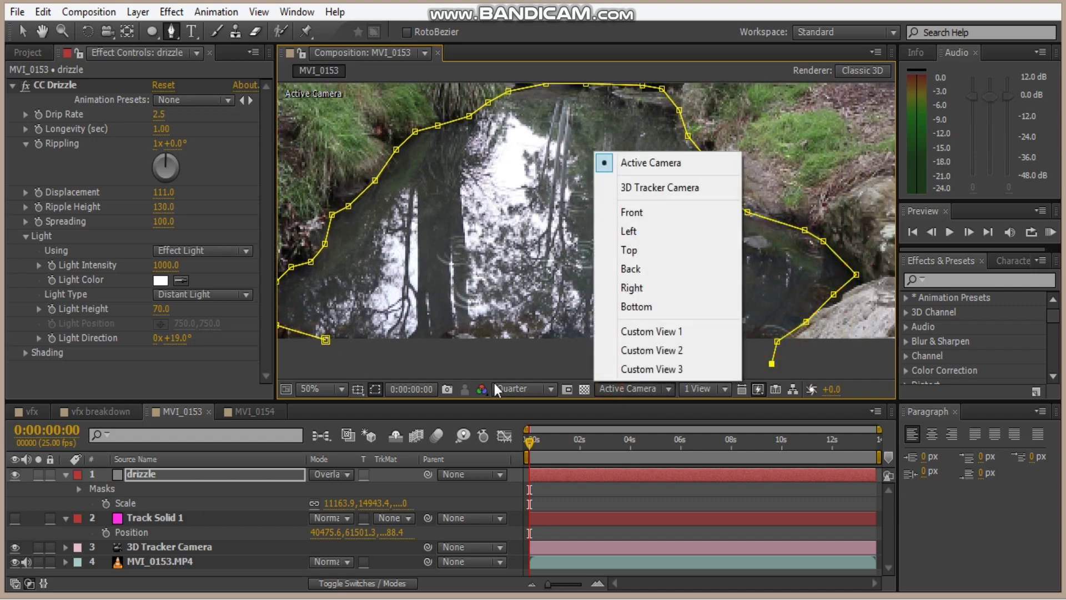
click(494, 389)
click(589, 367)
click(481, 369)
click(387, 372)
click(332, 351)
click(326, 340)
scroll(668, 238, down, 1)
scroll(633, 224, up, 1)
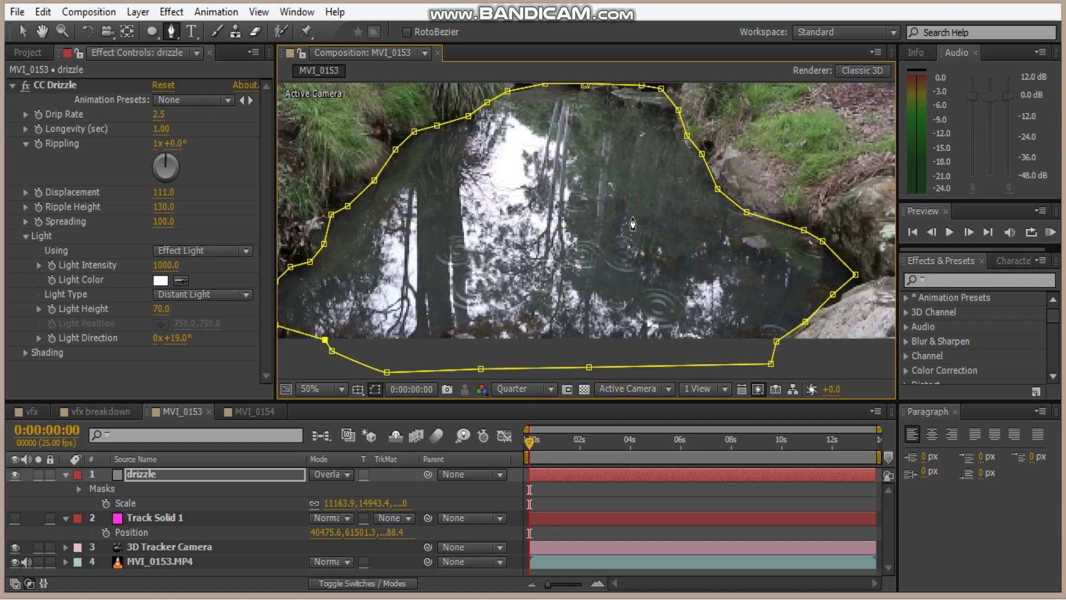
scroll(633, 224, down, 2)
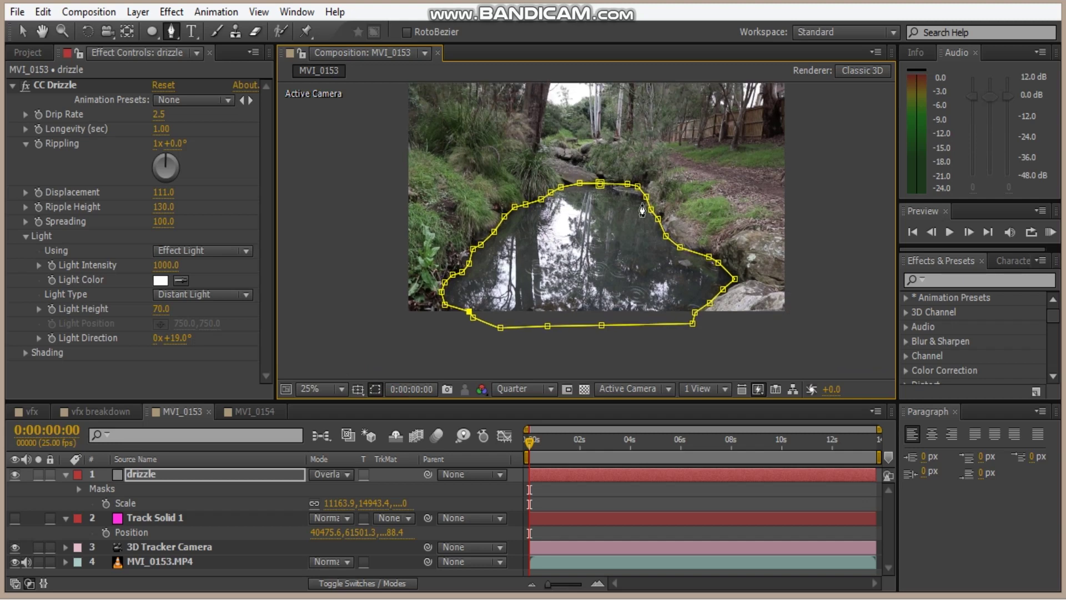
scroll(632, 224, up, 2)
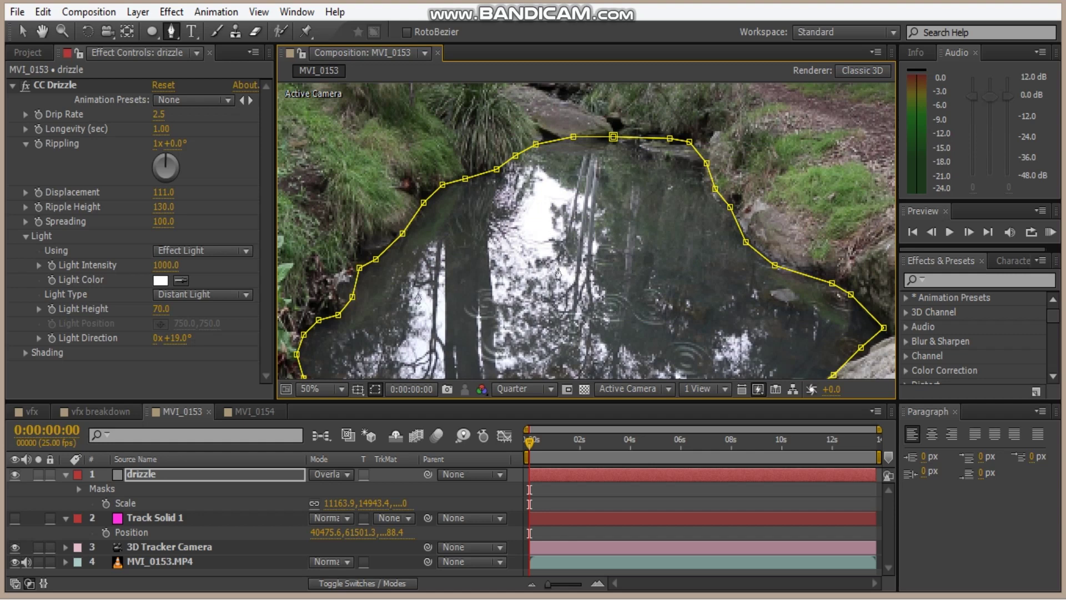
Set the Mask Feather of the drizzle layer's water mask to 94 pixels
key(f)
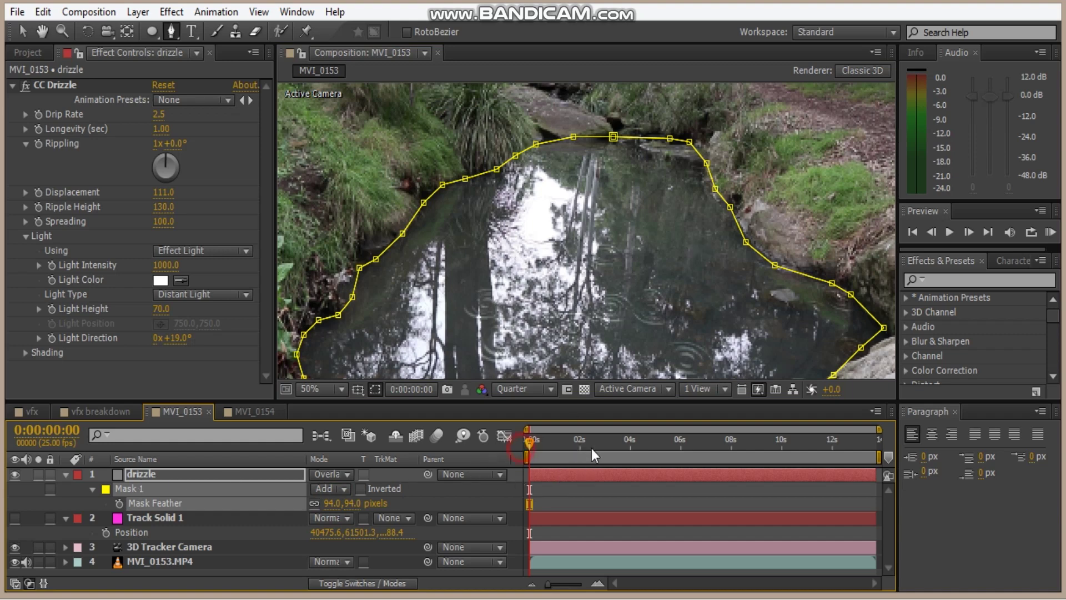
Scrub to about 0:00:03:21 and examine how the drizzle mask lines up with the creek banks, returning to the first frame
drag(544, 451, 629, 449)
key(space)
drag(761, 196, 672, 100)
key(space)
drag(599, 281, 700, 291)
key(space)
drag(705, 233, 647, 268)
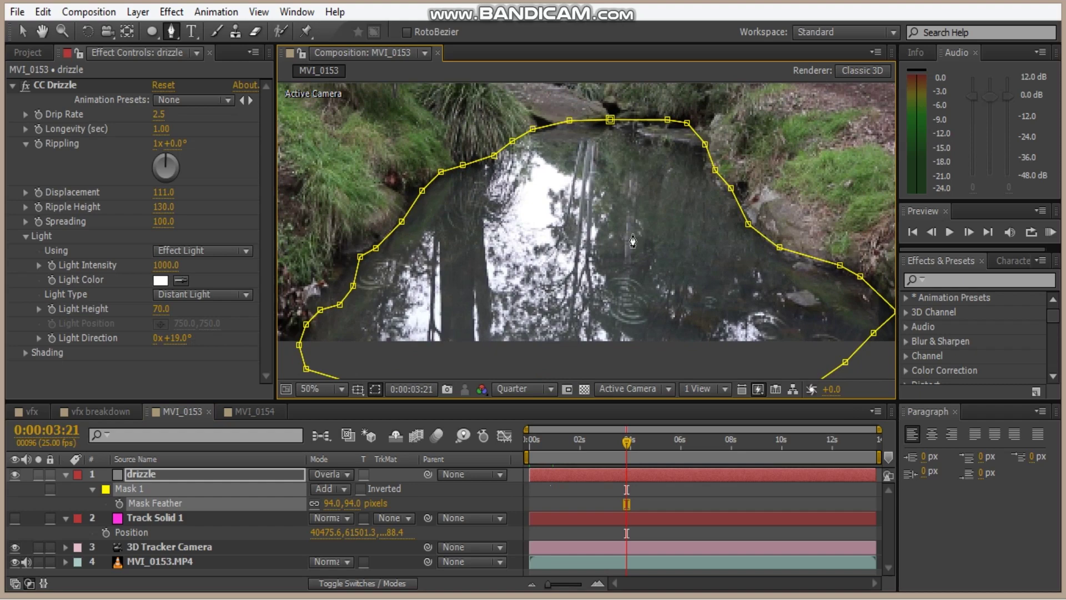
drag(678, 235, 607, 203)
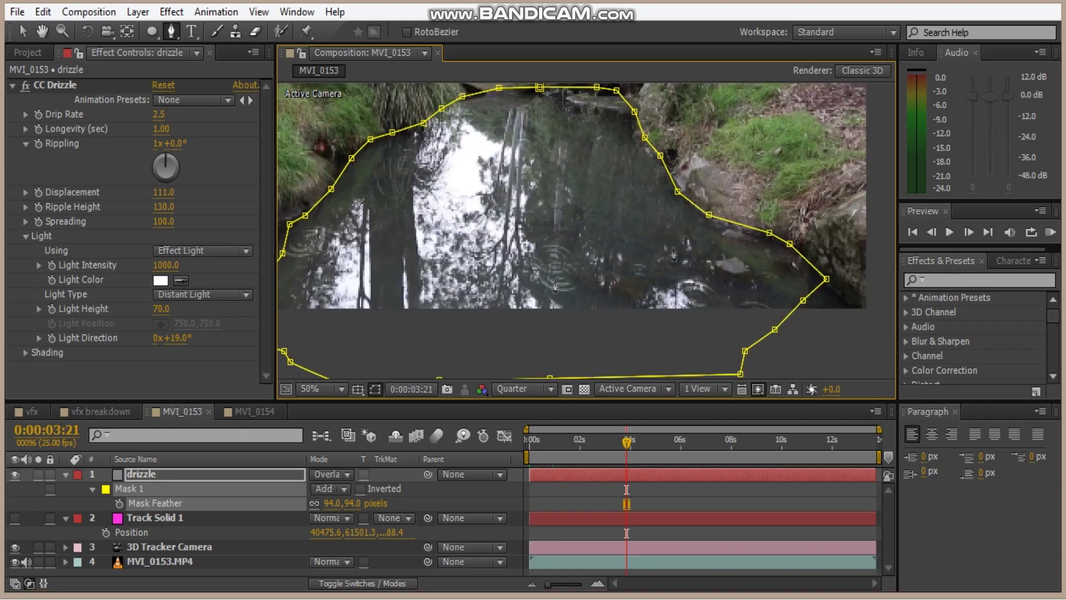
key(Home)
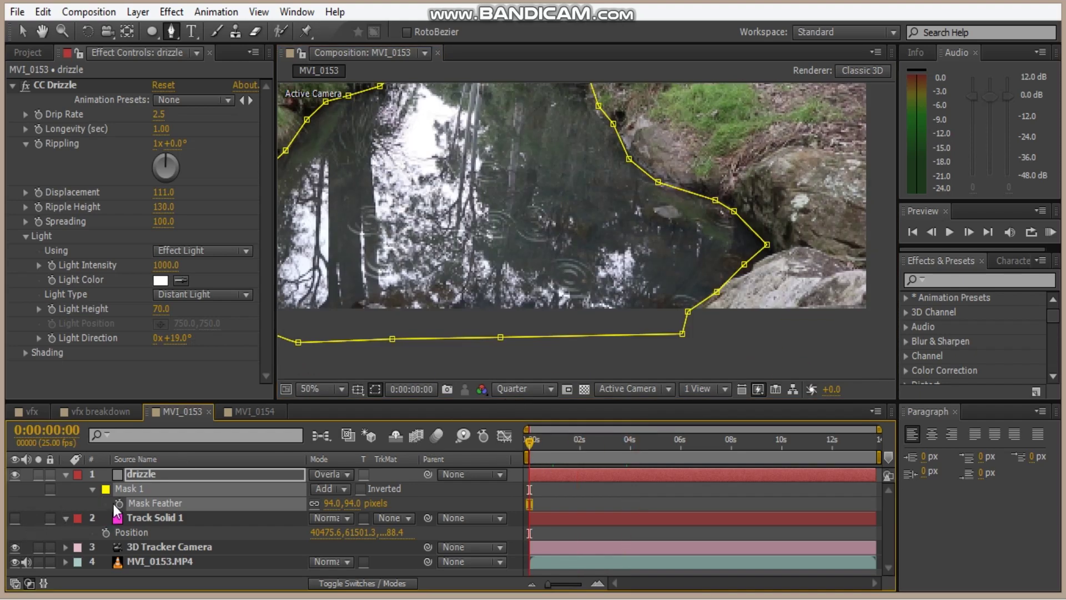
Enable Mask Path keyframing on the drizzle layer's mask at 0:00:00:00
key(m)
key(m)
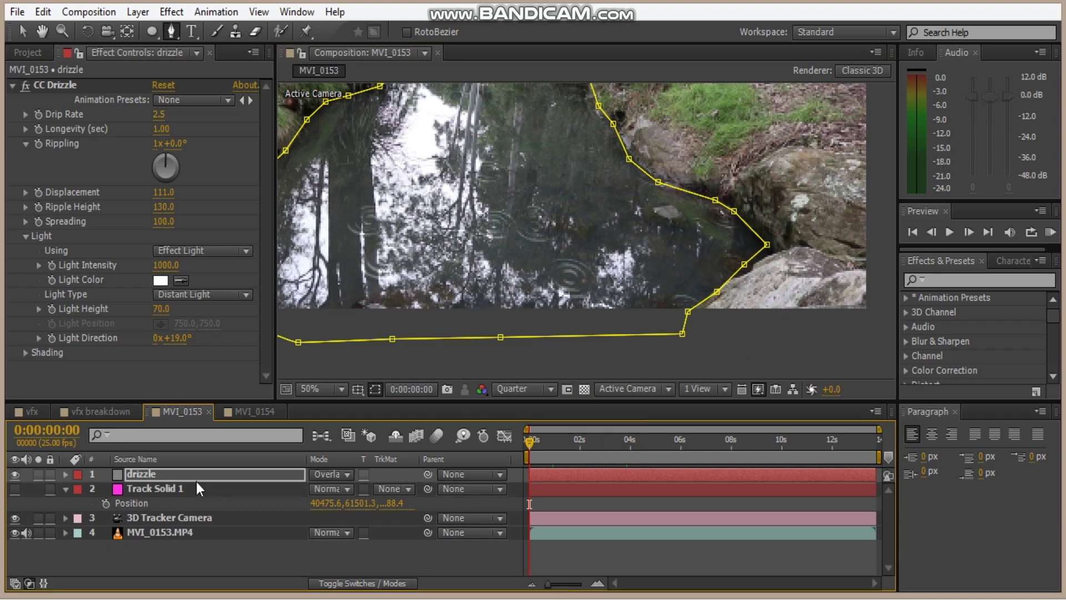
drag(609, 213, 725, 269)
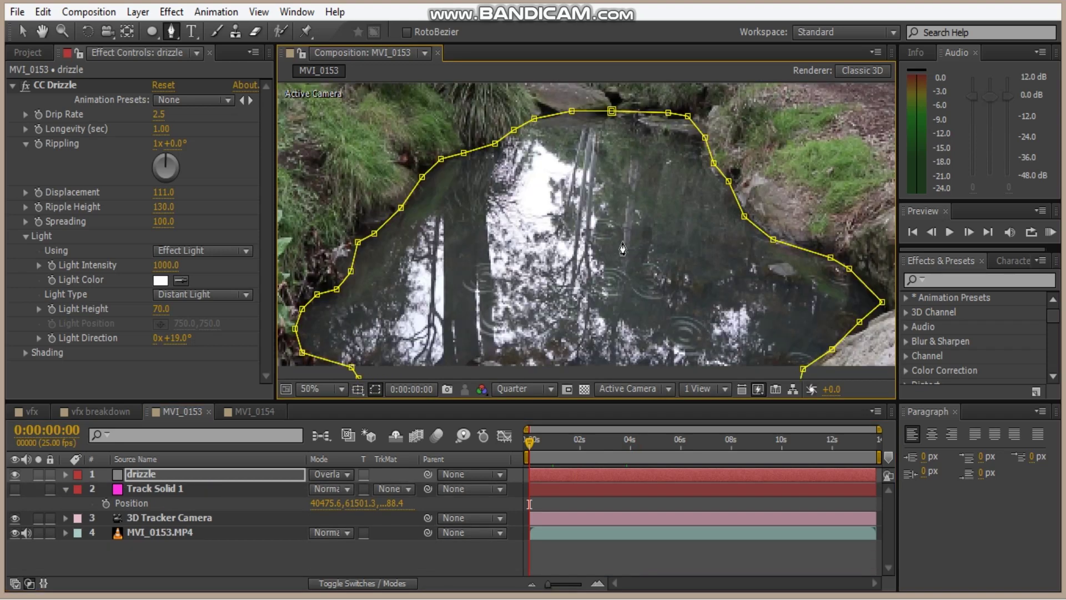
key(m)
key(m)
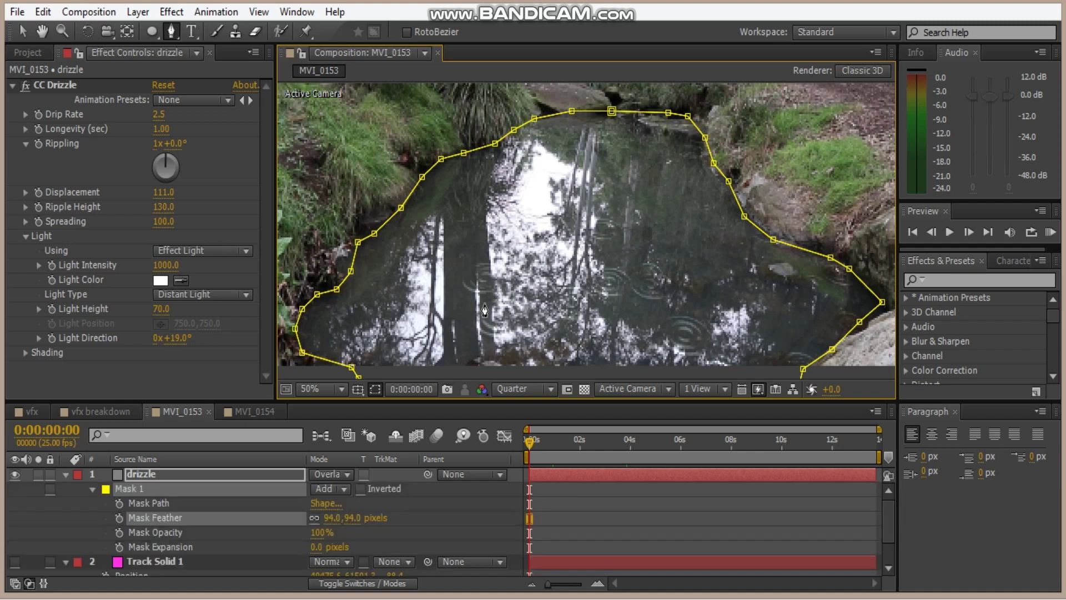
click(119, 503)
Reshape the drizzle mask at 0:00:03:17 by moving its points to follow the creek bank, keyframing the path there
drag(562, 276, 593, 250)
click(622, 443)
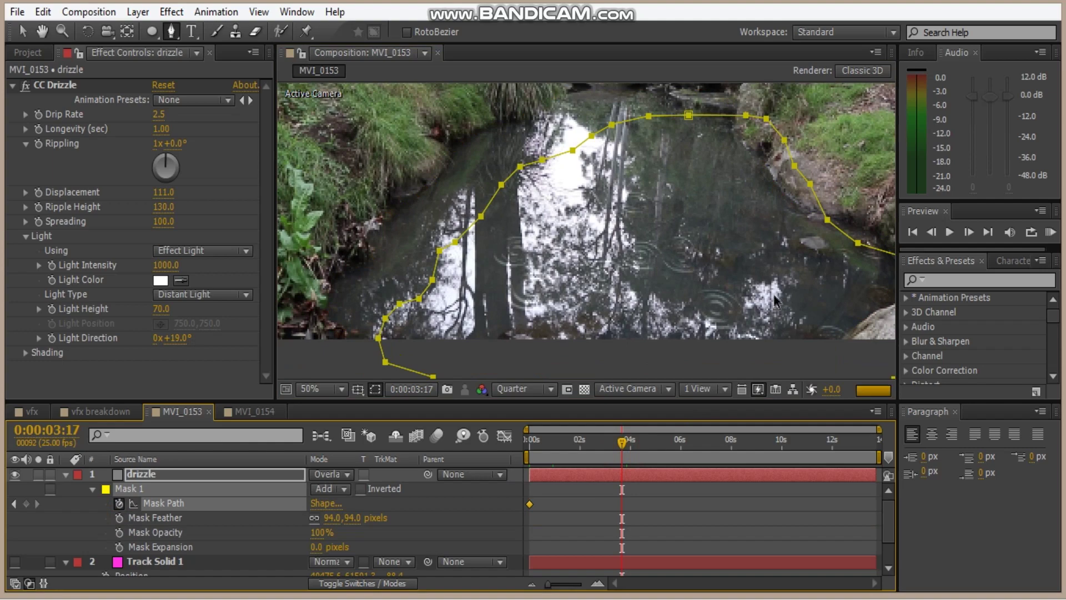
drag(778, 302, 631, 224)
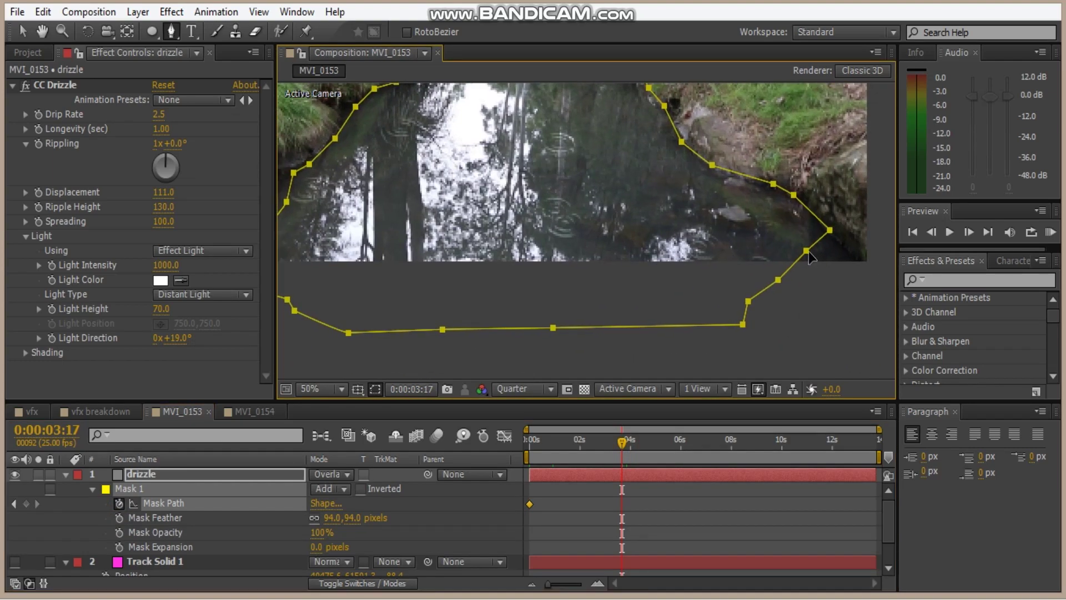
drag(809, 257, 839, 278)
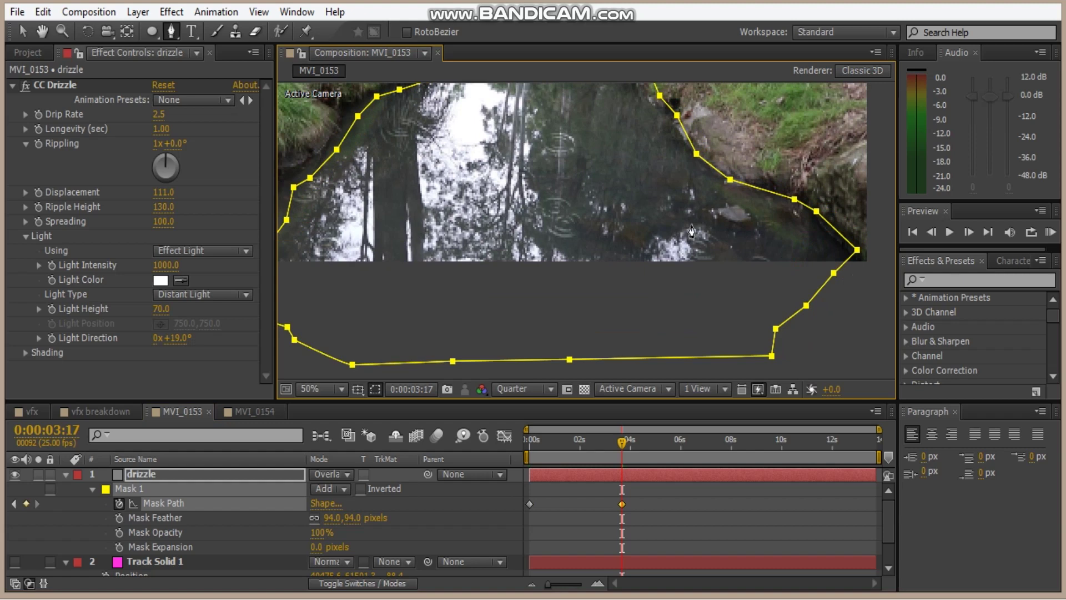
key(ctrl+z)
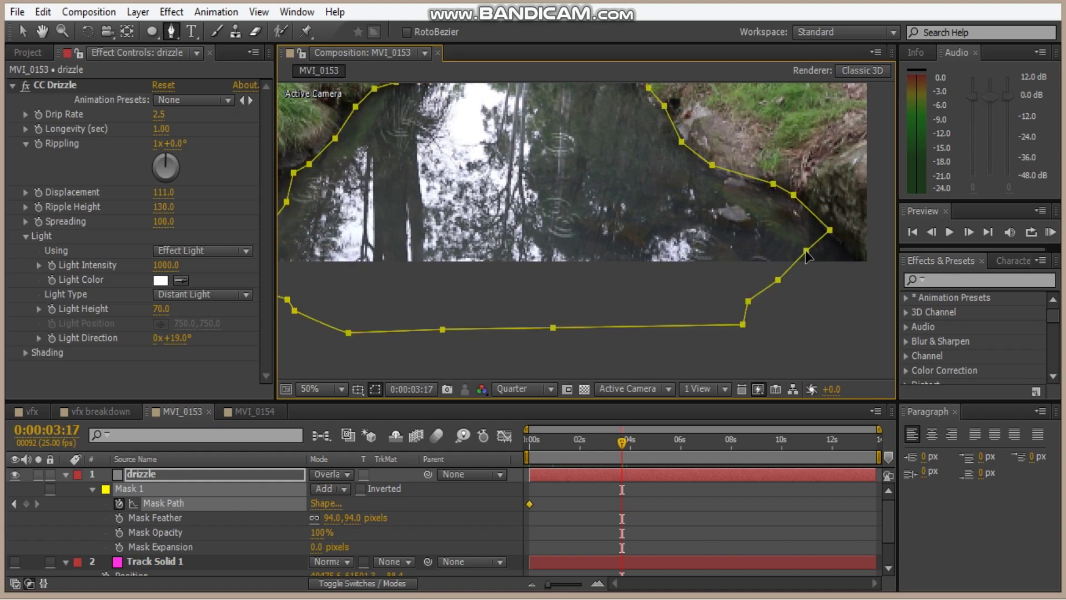
key(v)
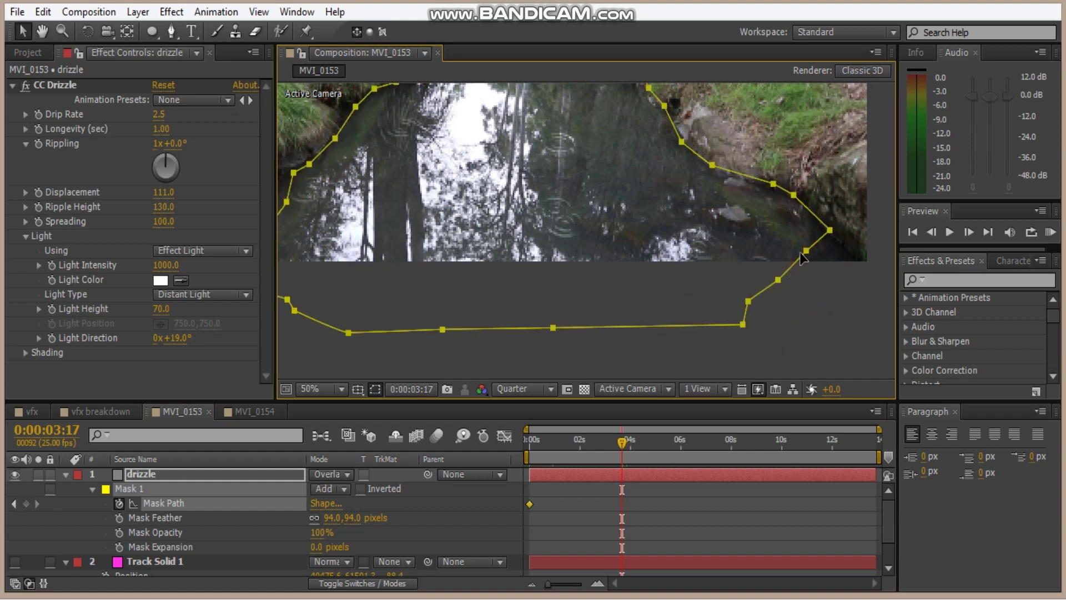
drag(803, 273, 832, 311)
click(772, 325)
drag(722, 297, 820, 337)
Adjust the drizzle mask's points to the water edge at 0:00:07:24, keyframing the path there
click(730, 442)
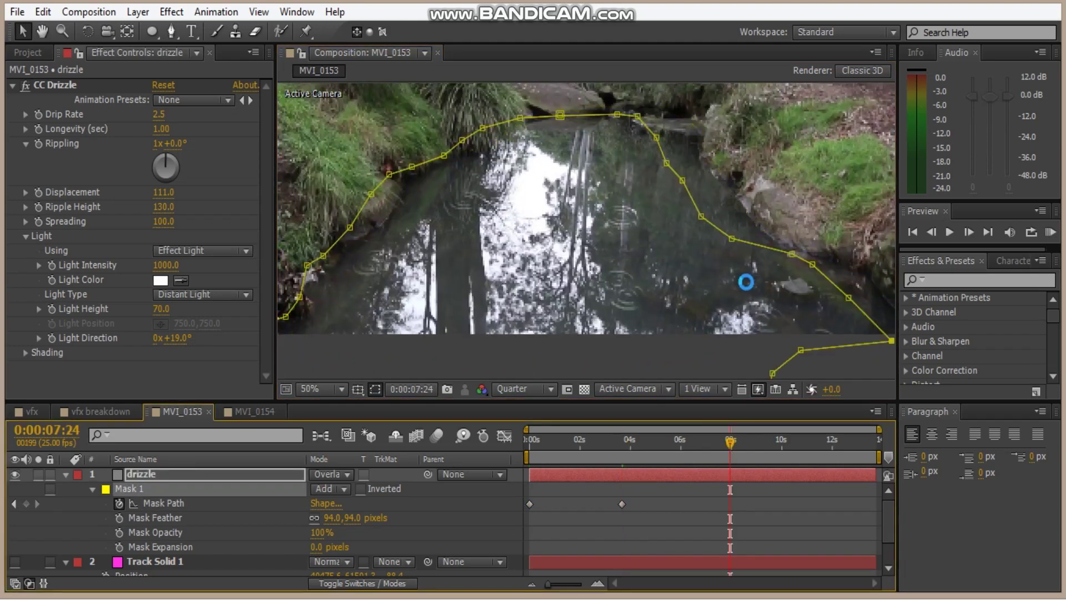
drag(745, 281, 779, 281)
drag(318, 317, 438, 318)
drag(438, 318, 416, 319)
Fit the drizzle mask to the water edge at the end of the composition, keyframing the path there
drag(730, 441, 875, 441)
drag(722, 305, 547, 266)
drag(769, 233, 757, 240)
Return to the first frame and collapse the properties of the drizzle and Track Solid 1 layers
drag(876, 442, 528, 436)
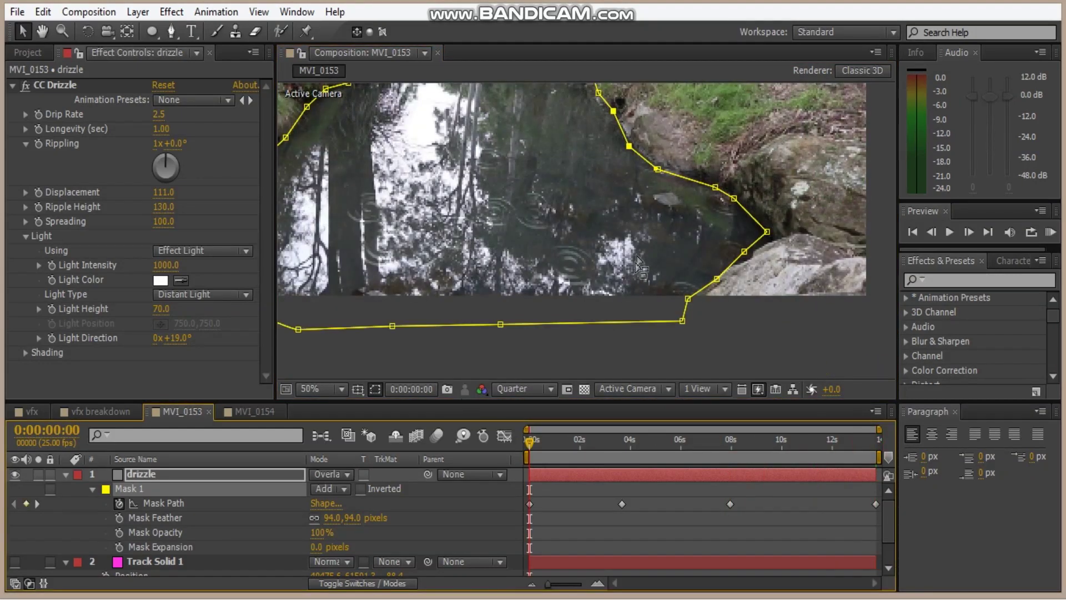
drag(639, 197, 736, 265)
scroll(735, 265, down, 2)
drag(560, 245, 585, 247)
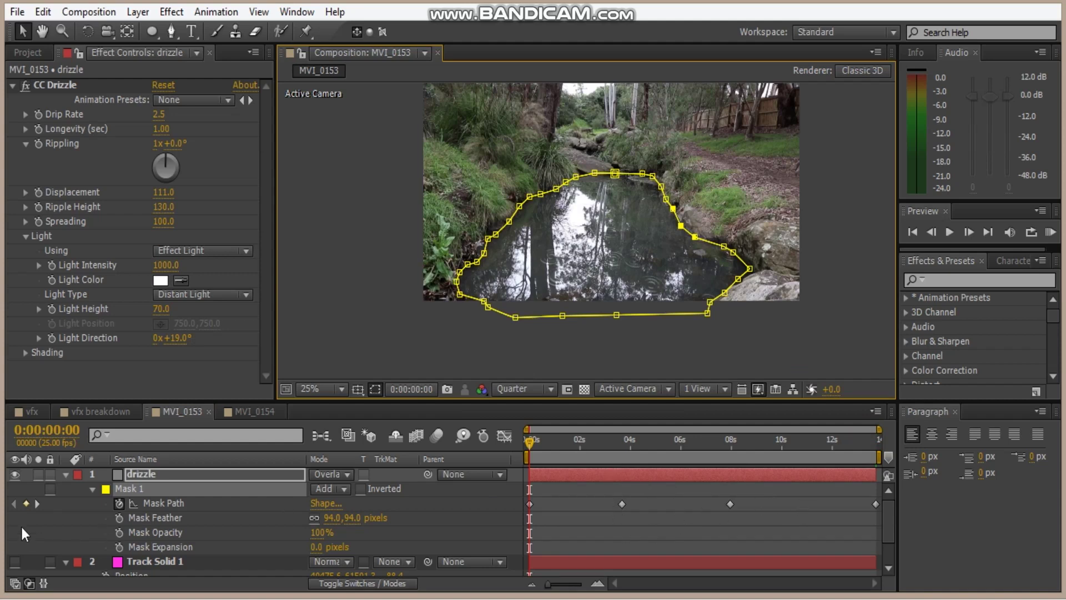
click(64, 476)
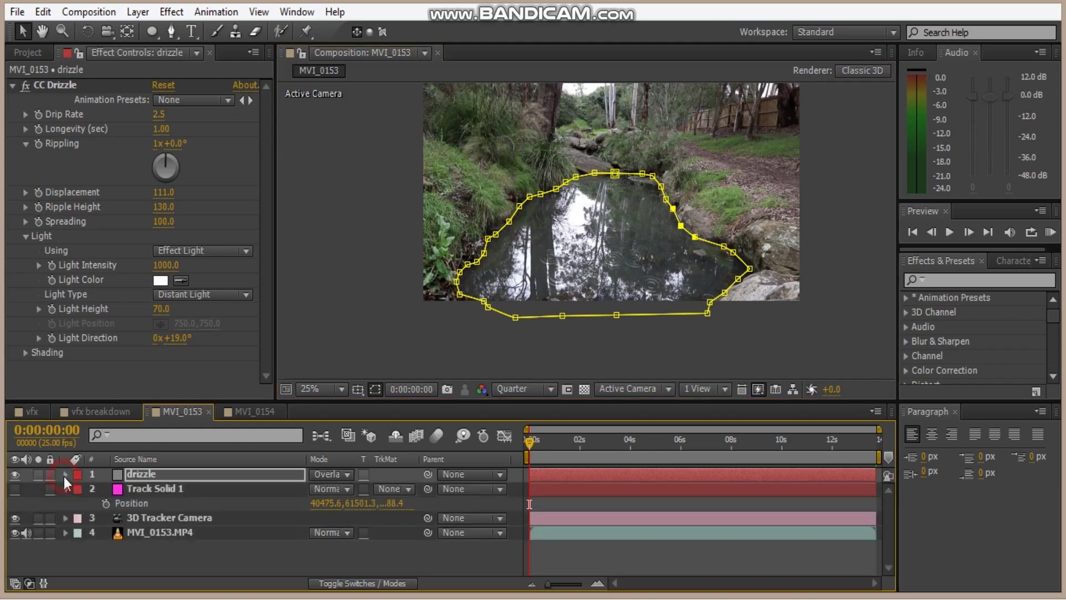
click(64, 490)
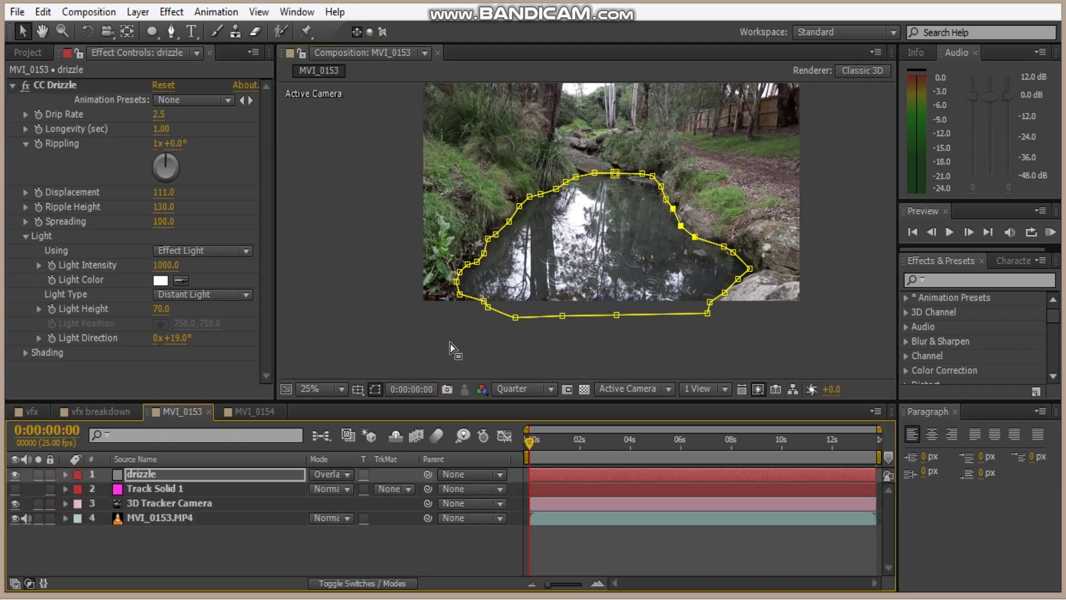
Create a black (000000) solid named Clouds
key(ctrl+shift+y)
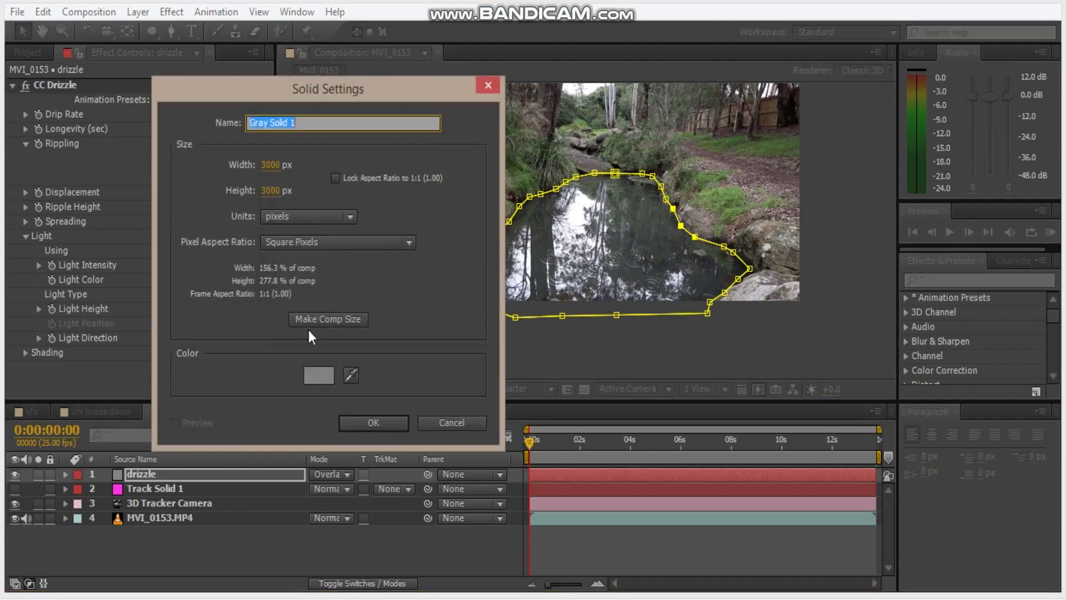
click(318, 374)
drag(175, 382, 25, 480)
click(440, 220)
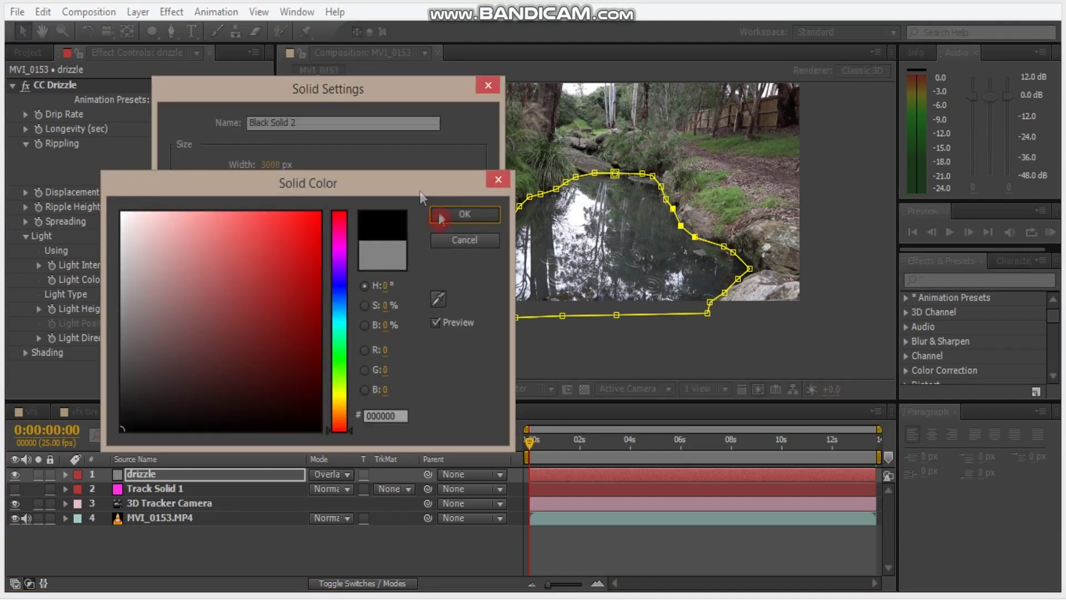
drag(322, 123, 10, 101)
text(Clouds)
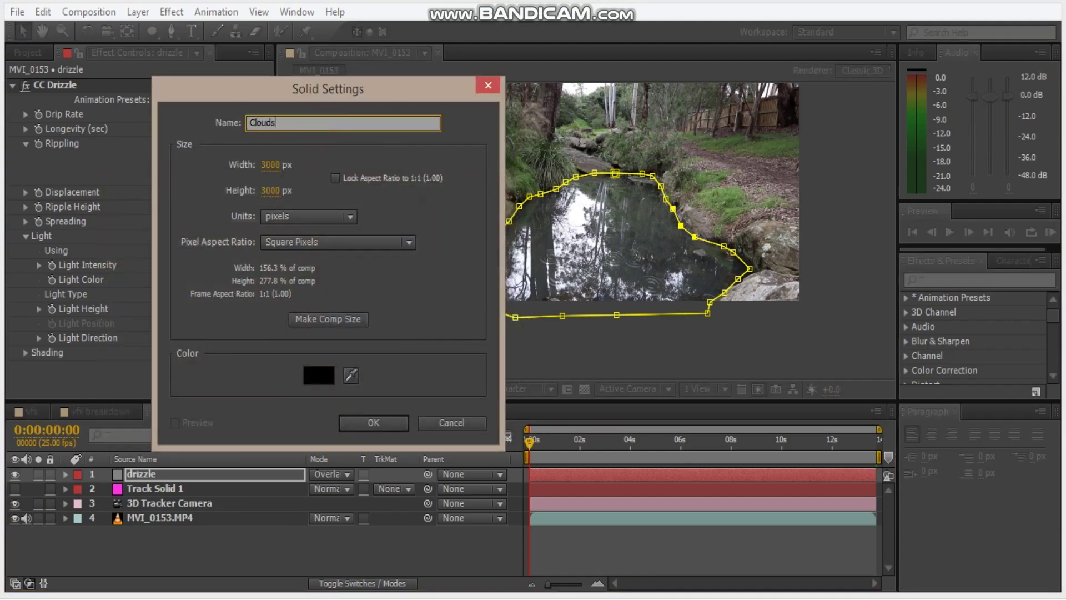
key(Return)
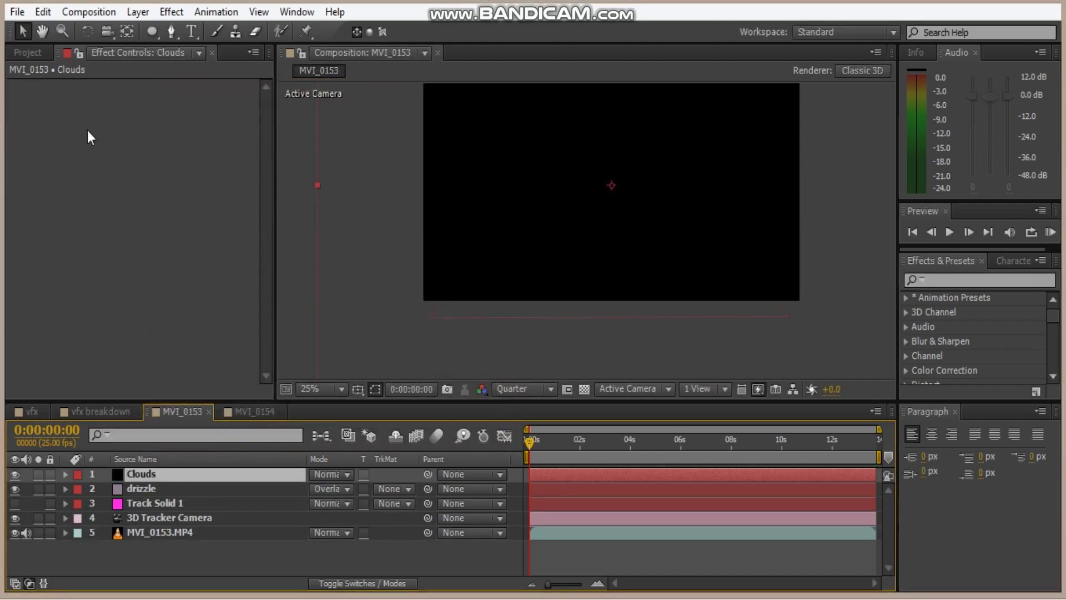
Resize the Clouds solid to the composition size of 1920 by 1080 px
scroll(545, 263, down, 1)
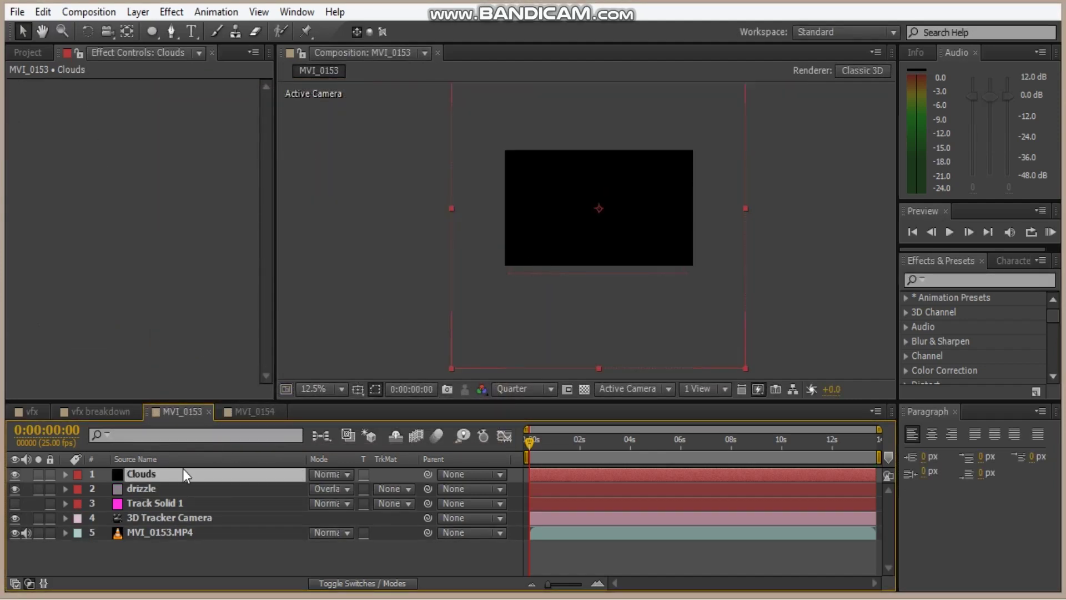
key(ctrl+shift+y)
click(288, 359)
click(342, 502)
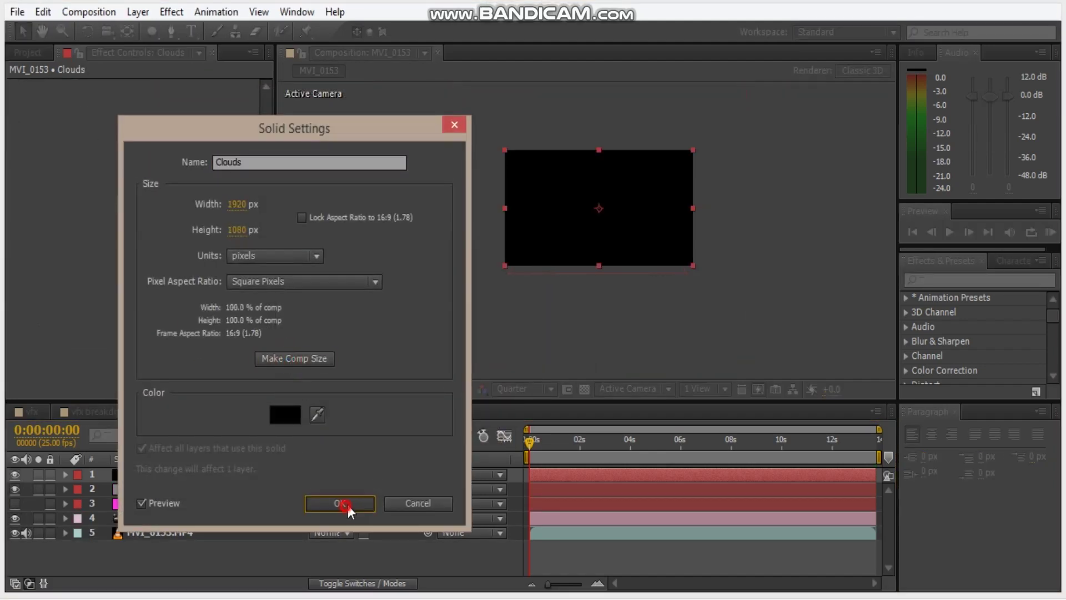
key(period)
drag(604, 212, 583, 251)
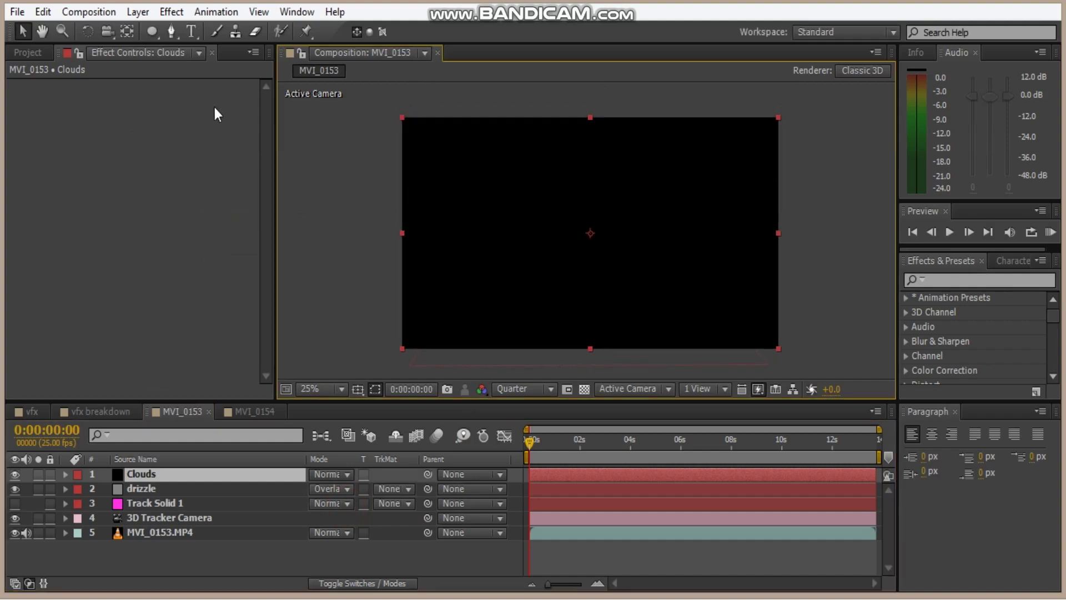
Apply the Trapcode Particular effect to the Clouds layer
click(172, 12)
click(341, 490)
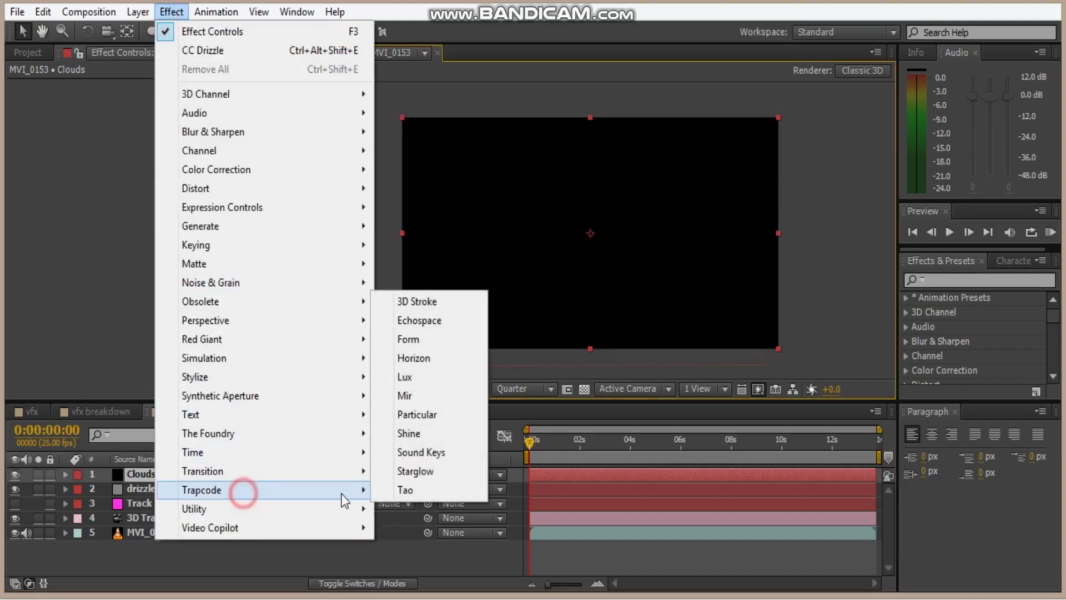
click(436, 414)
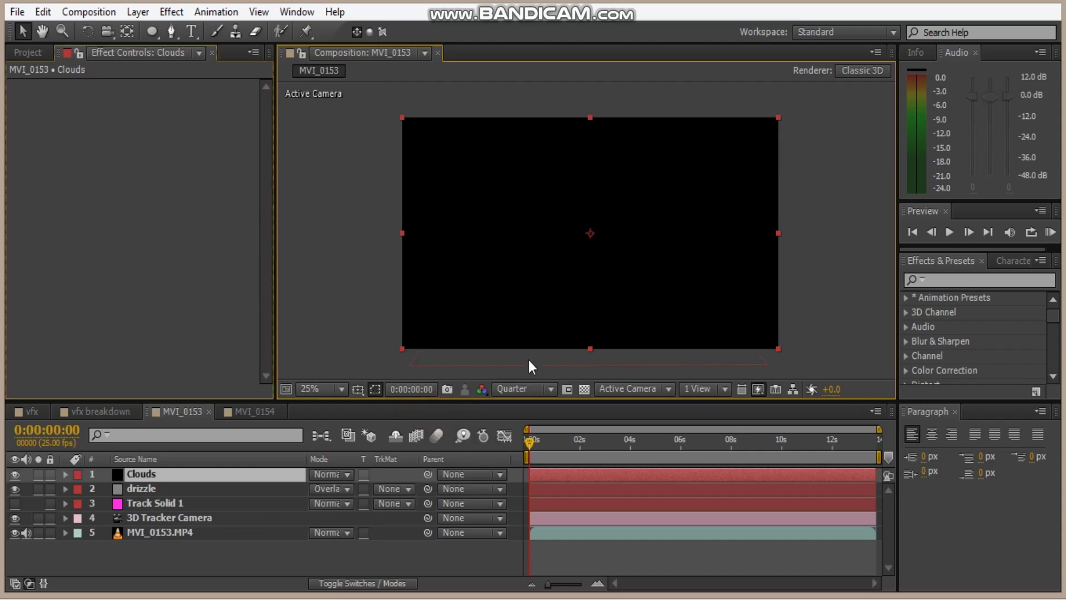
click(549, 488)
click(535, 476)
click(536, 478)
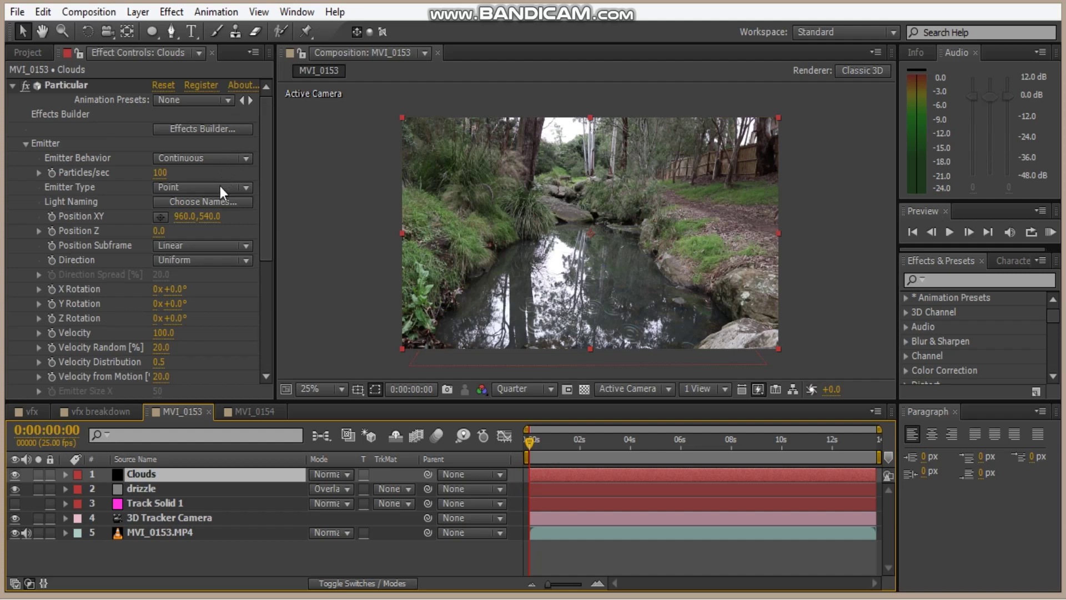
Set Particular's Particles/sec to 120 and its Emitter Type to Box
click(159, 173)
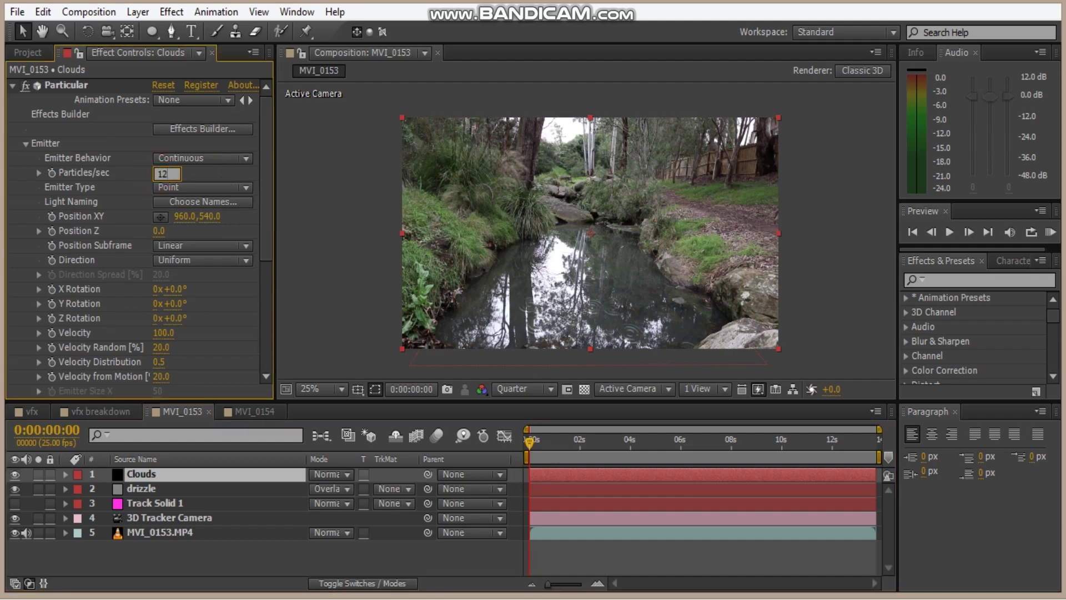
text(120)
key(Return)
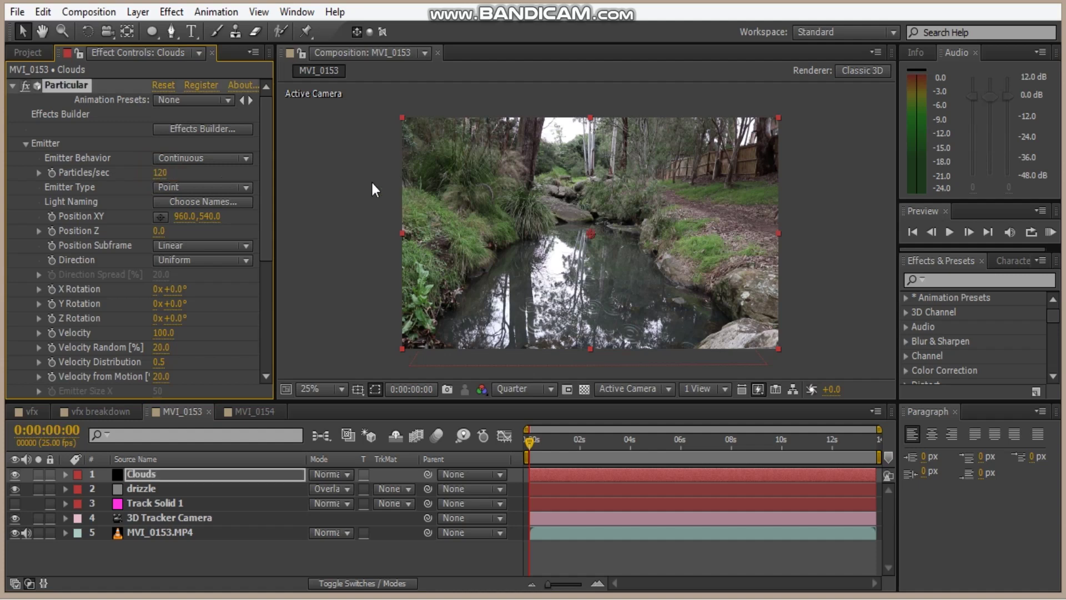
click(243, 186)
click(195, 225)
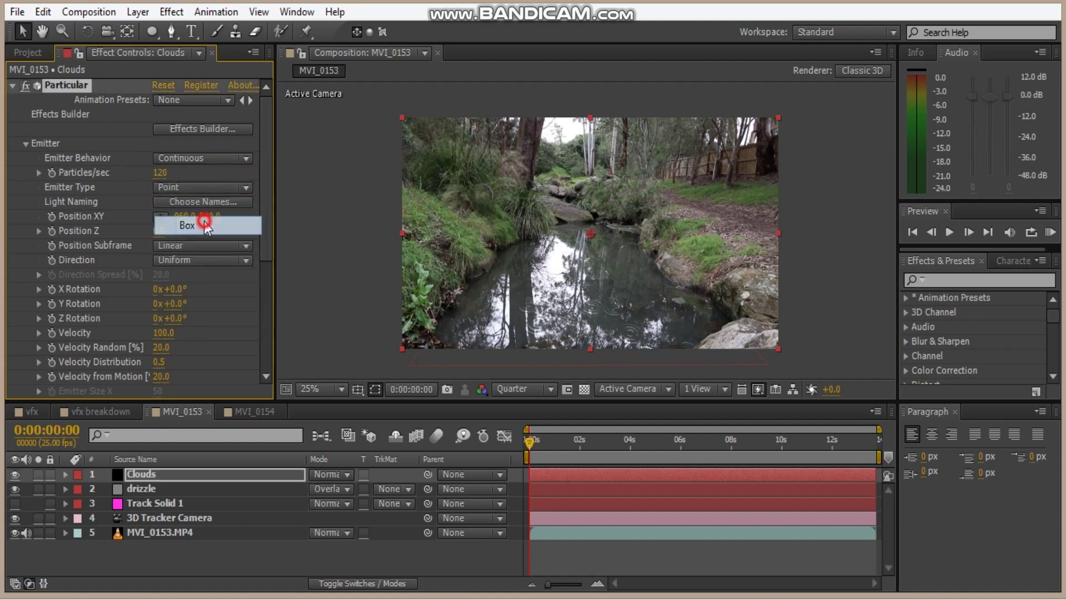
Solo the Clouds layer and move to 0:00:01:00 to show its particles
click(38, 474)
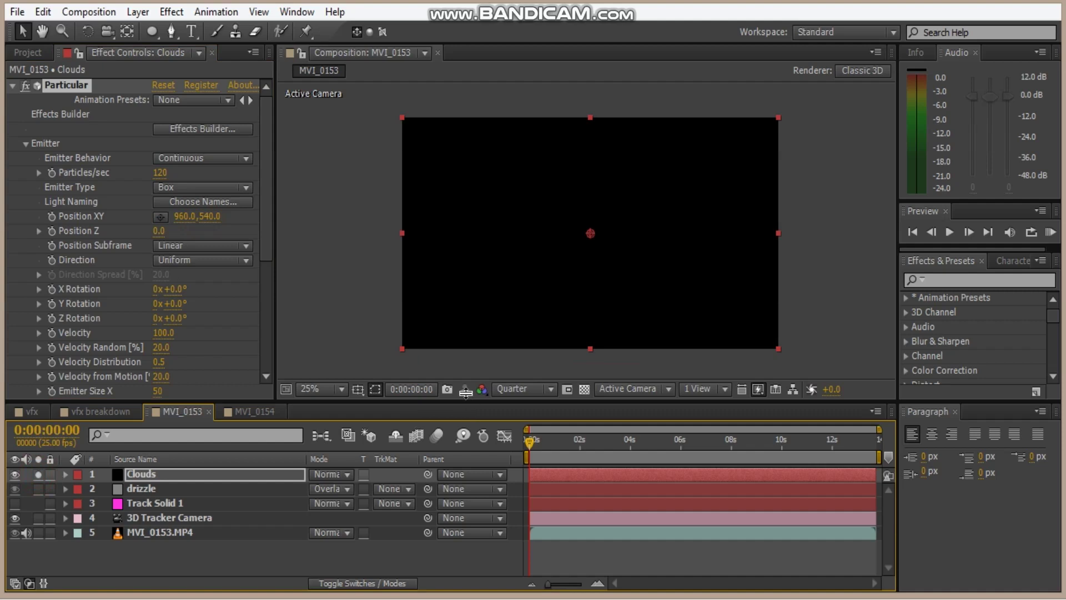
click(554, 441)
scroll(604, 202, up, 2)
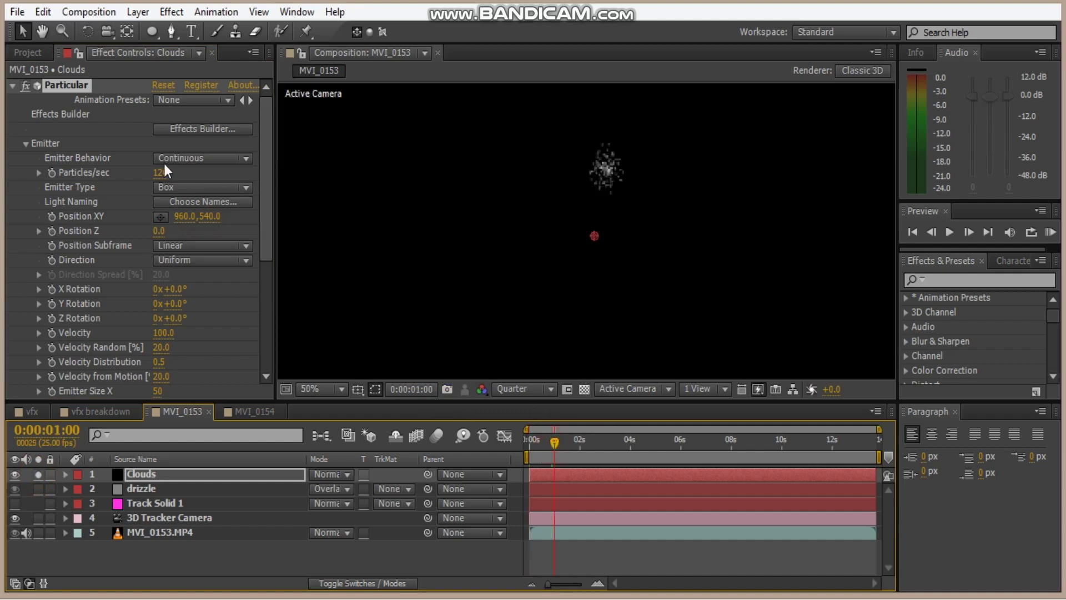
Set Particular's Emitter Size to 7000 in X, 5000 in Y and 16000 in Z
scroll(166, 261, down, 5)
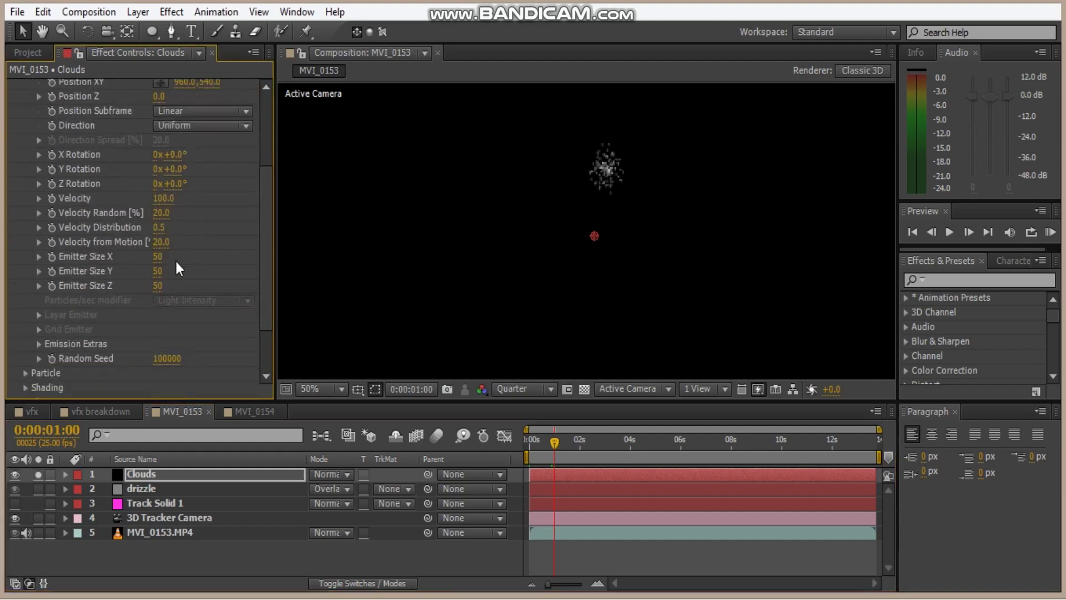
click(154, 256)
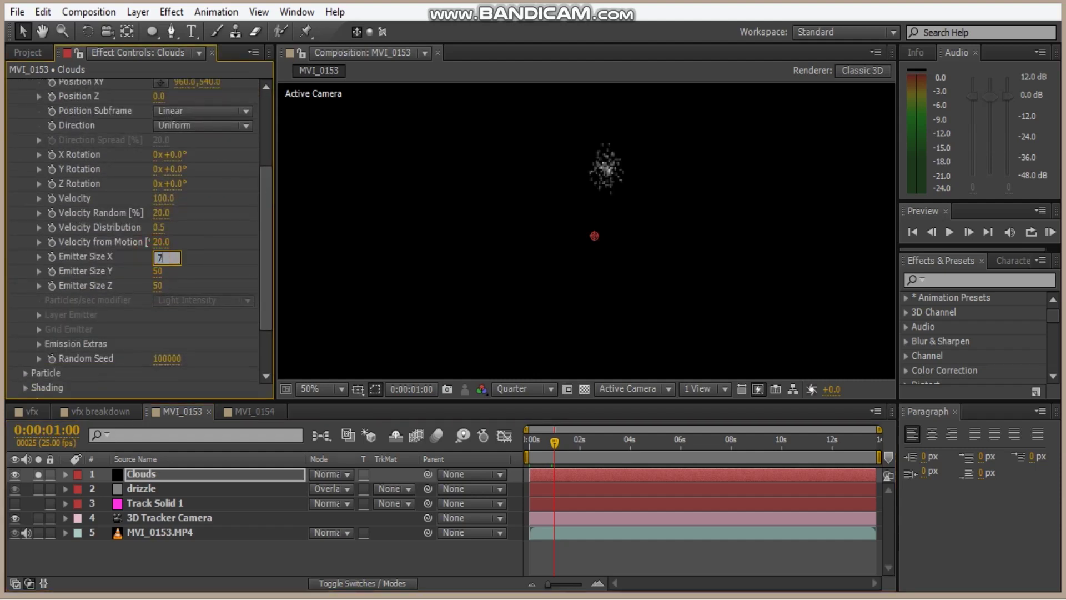
key(Tab)
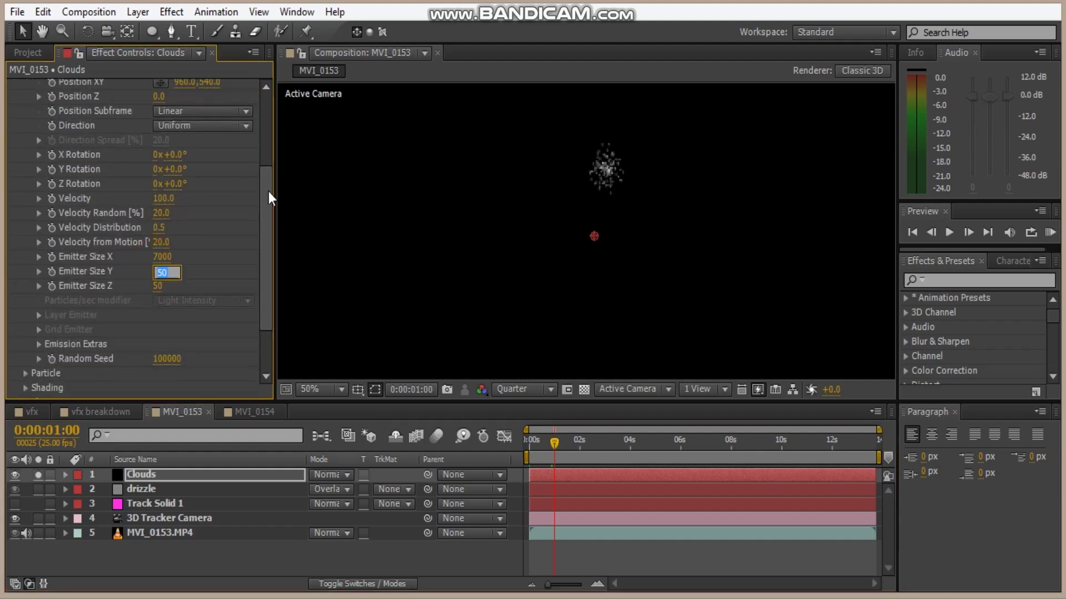
text(5000)
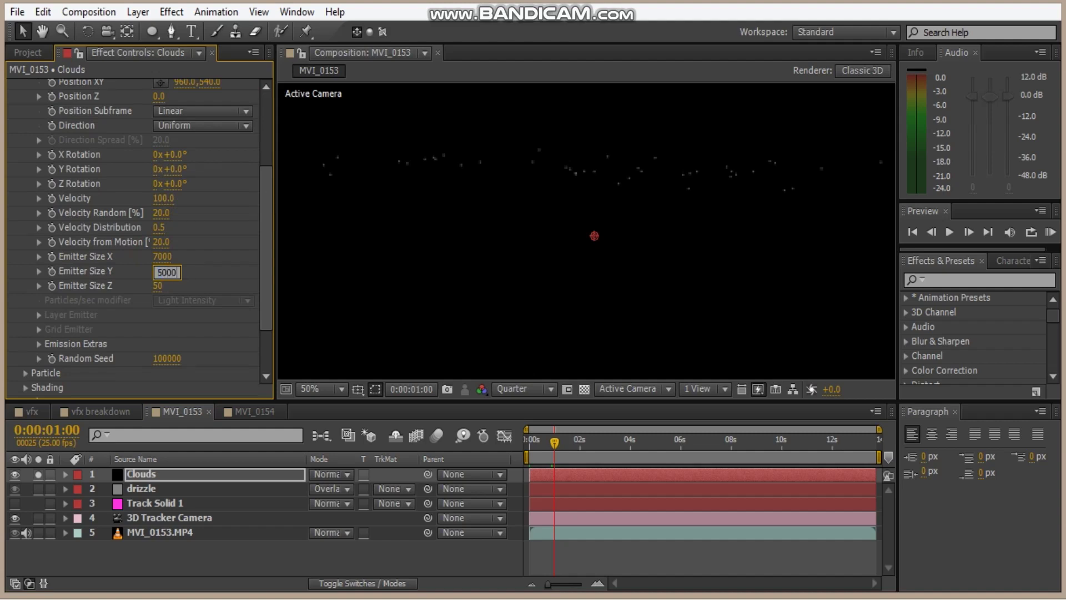
key(Tab)
text(16000)
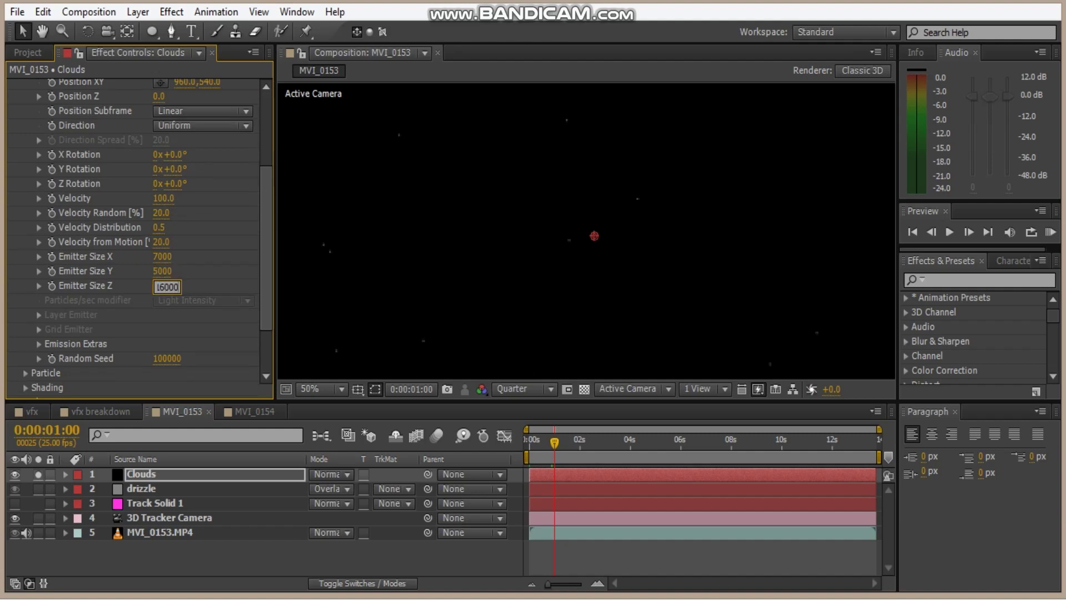
key(Return)
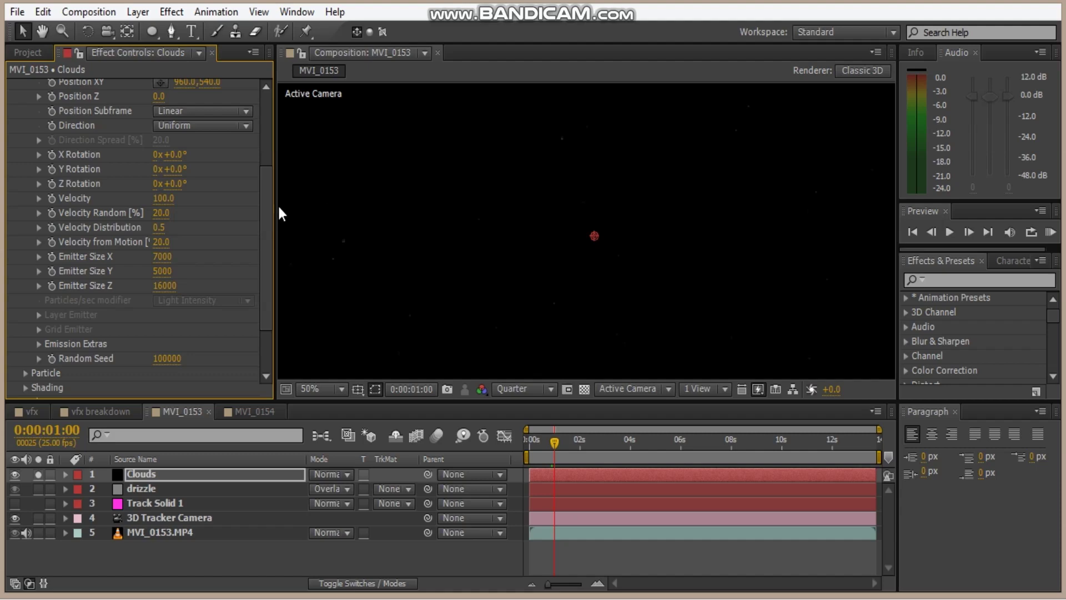
drag(275, 221, 272, 222)
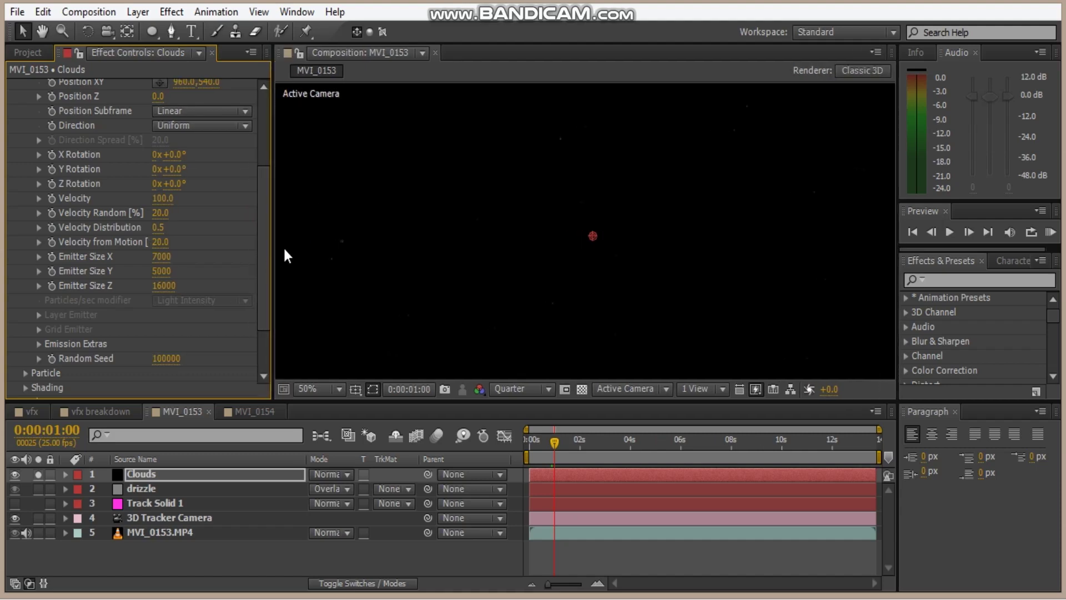
Set the particle Life to 3.5 seconds and the Particle Type to Sprite
scroll(284, 255, down, 2)
scroll(265, 267, down, 3)
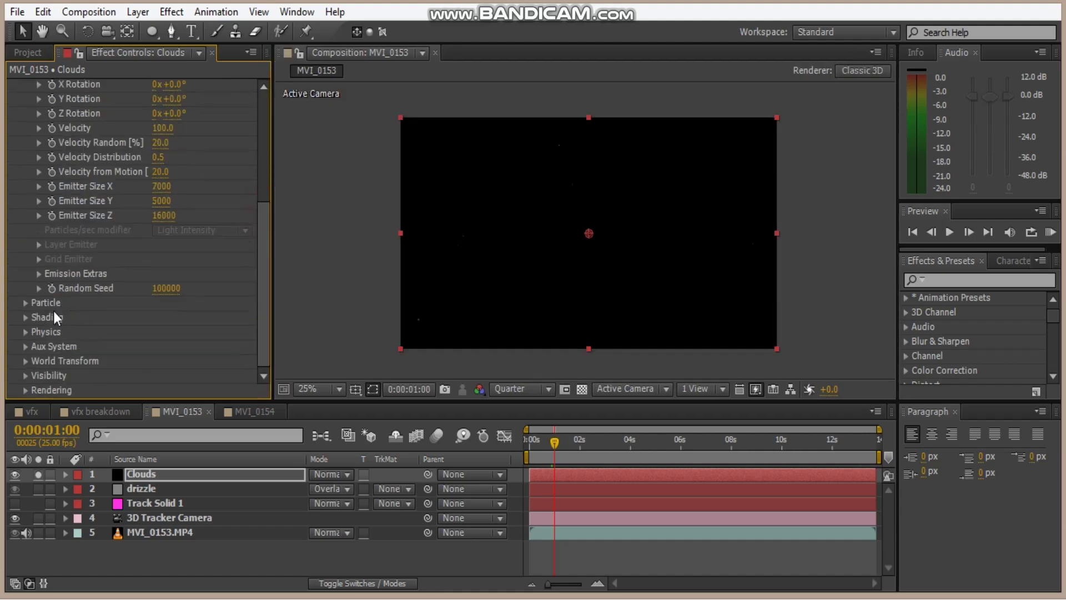
click(23, 309)
scroll(154, 297, down, 5)
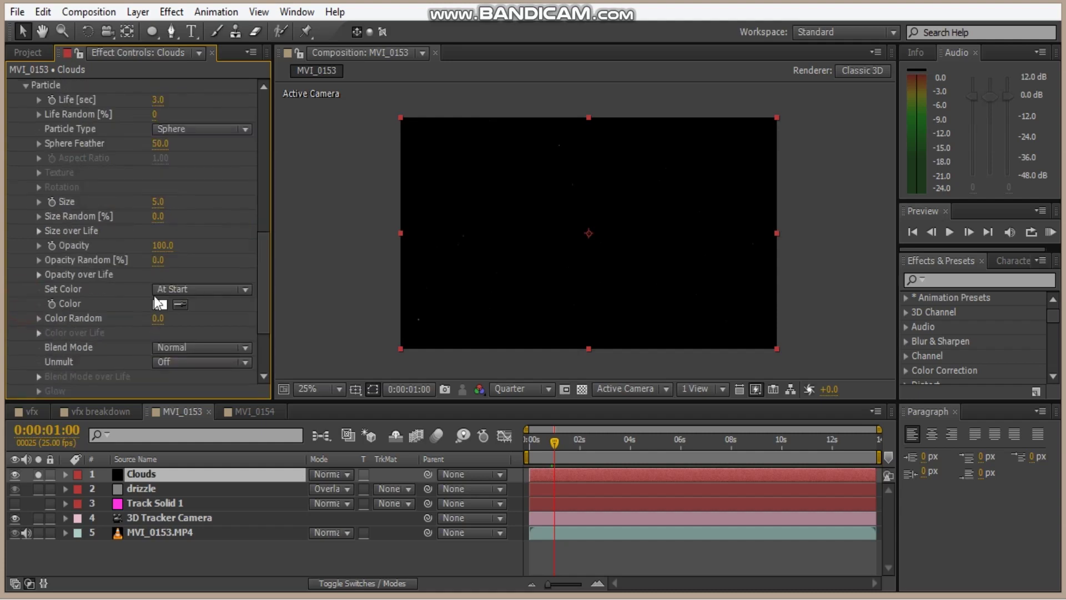
click(158, 100)
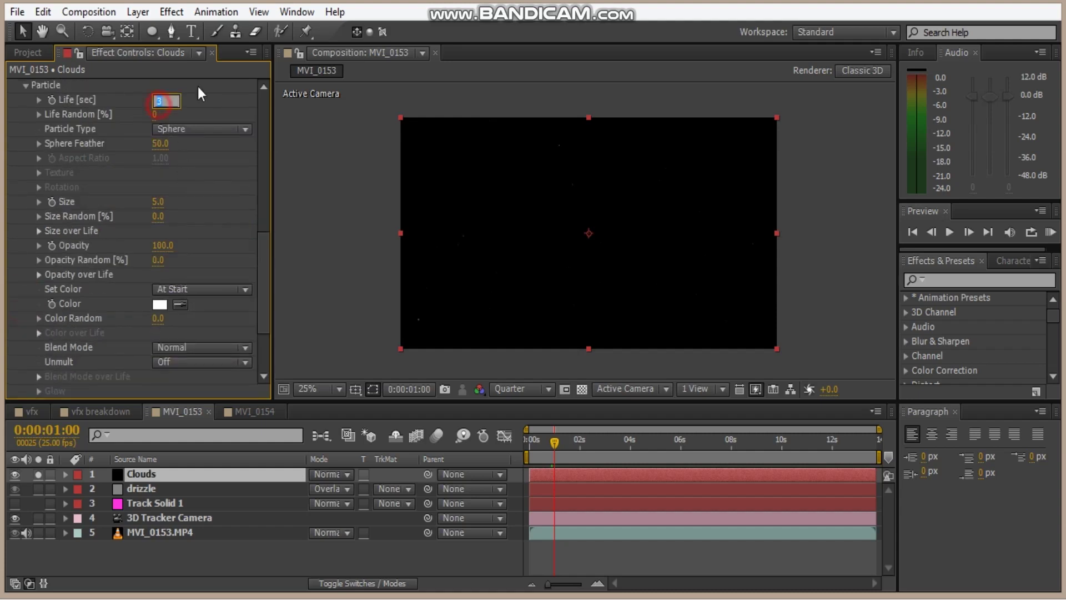
text(3.5)
key(Return)
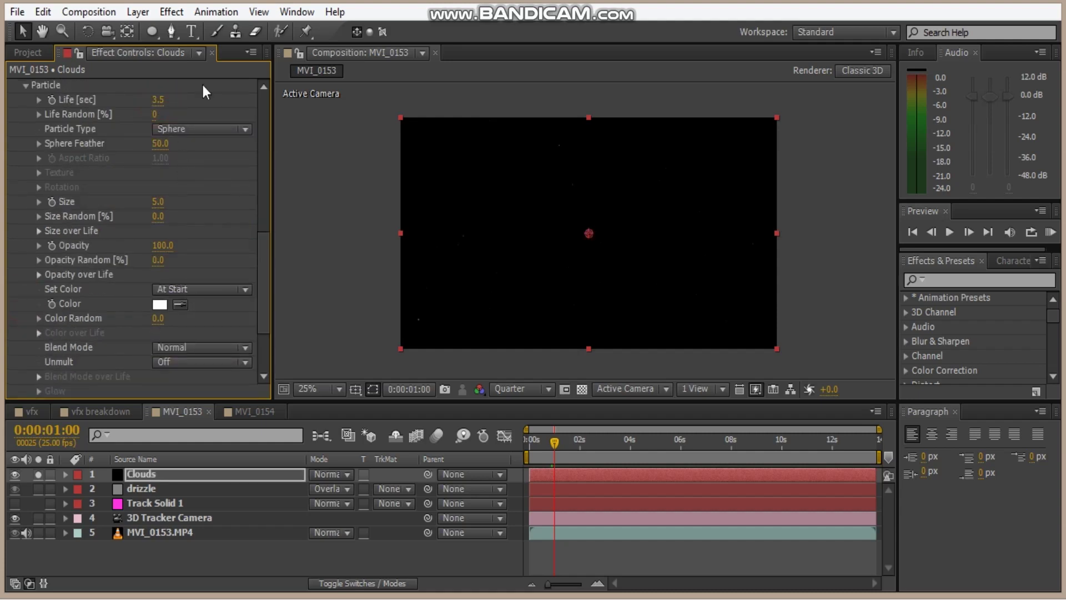
click(167, 129)
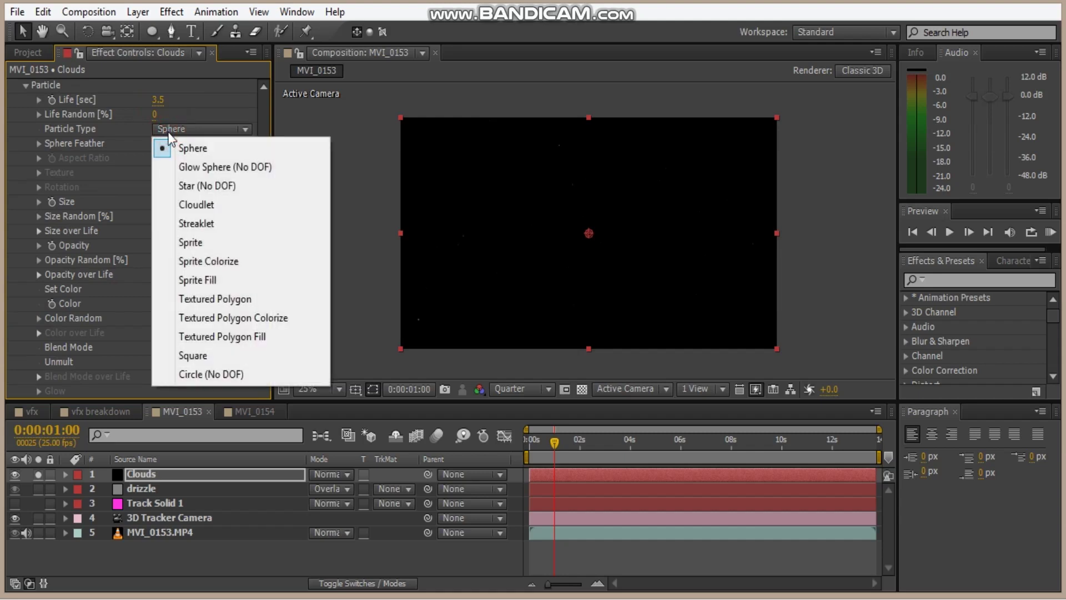
click(227, 244)
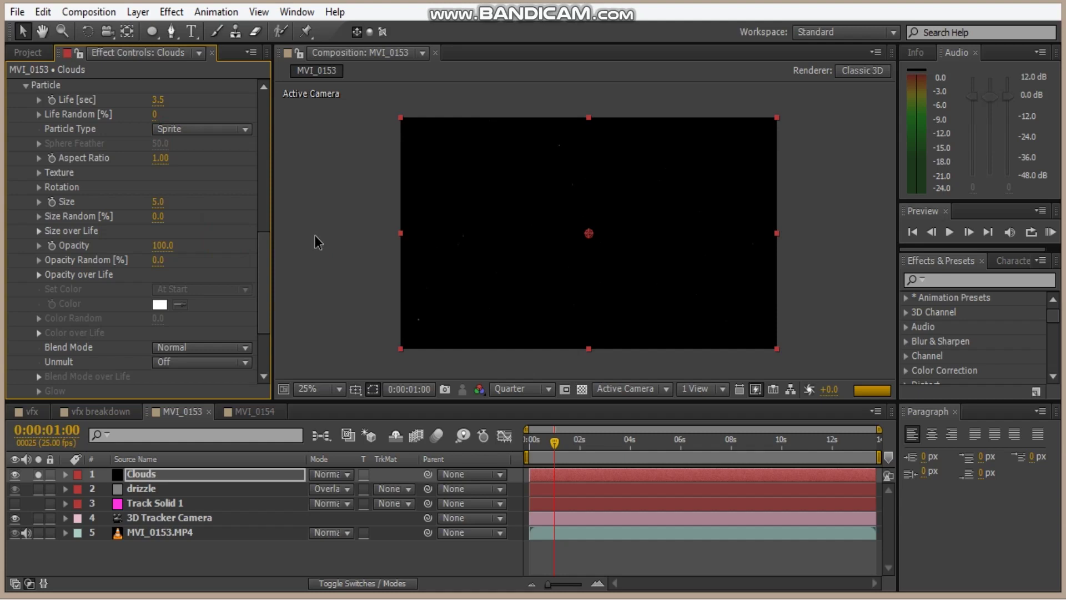
Add smoke_cloud.png from the project as the bottom layer of the MVI_0153 composition and hide that layer
click(28, 52)
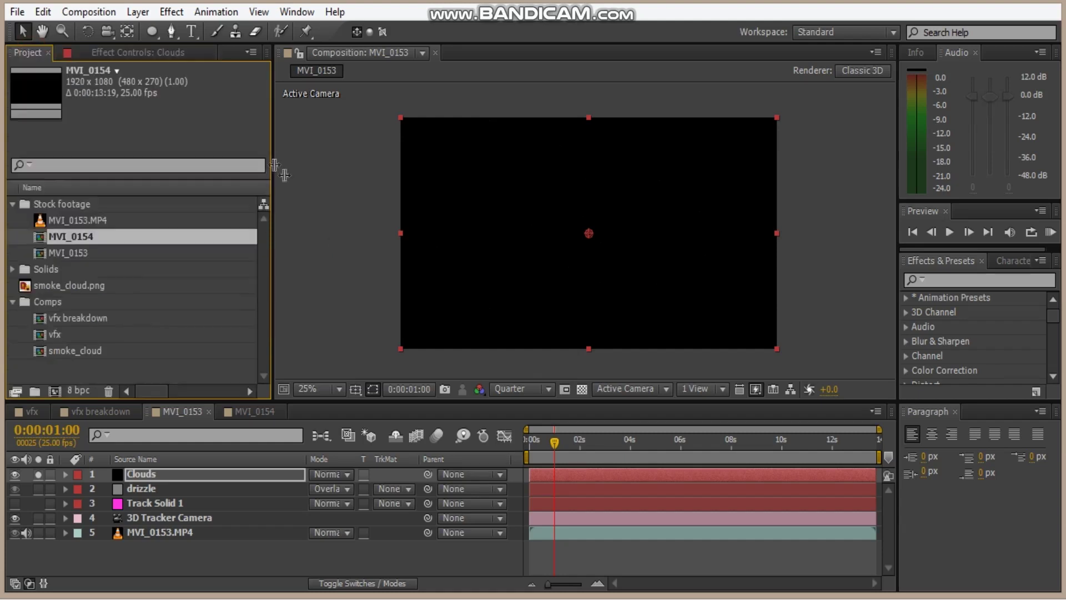
click(67, 286)
drag(62, 287, 216, 547)
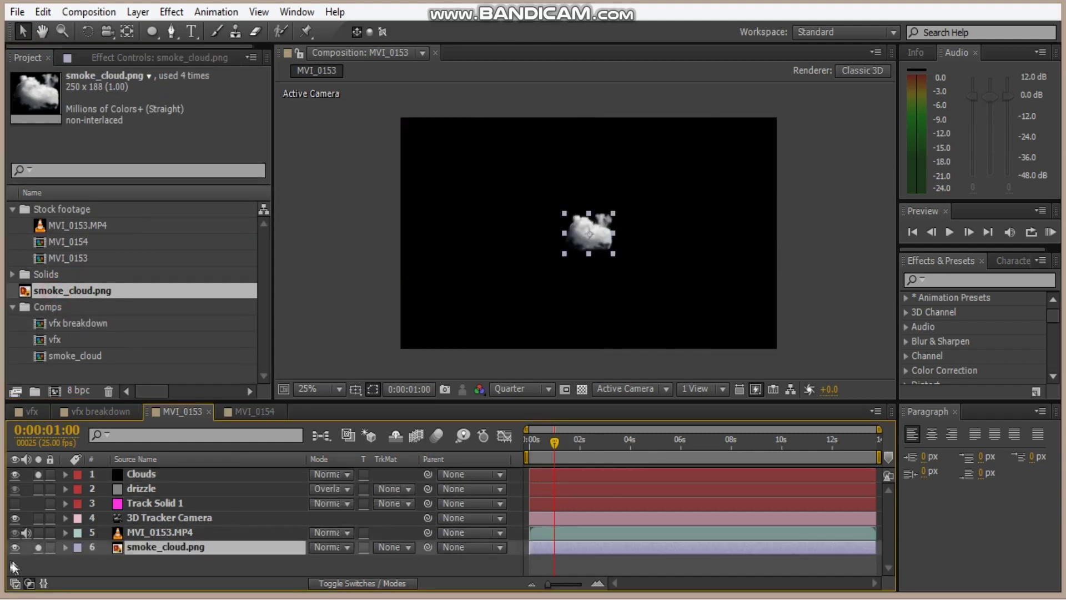
click(15, 547)
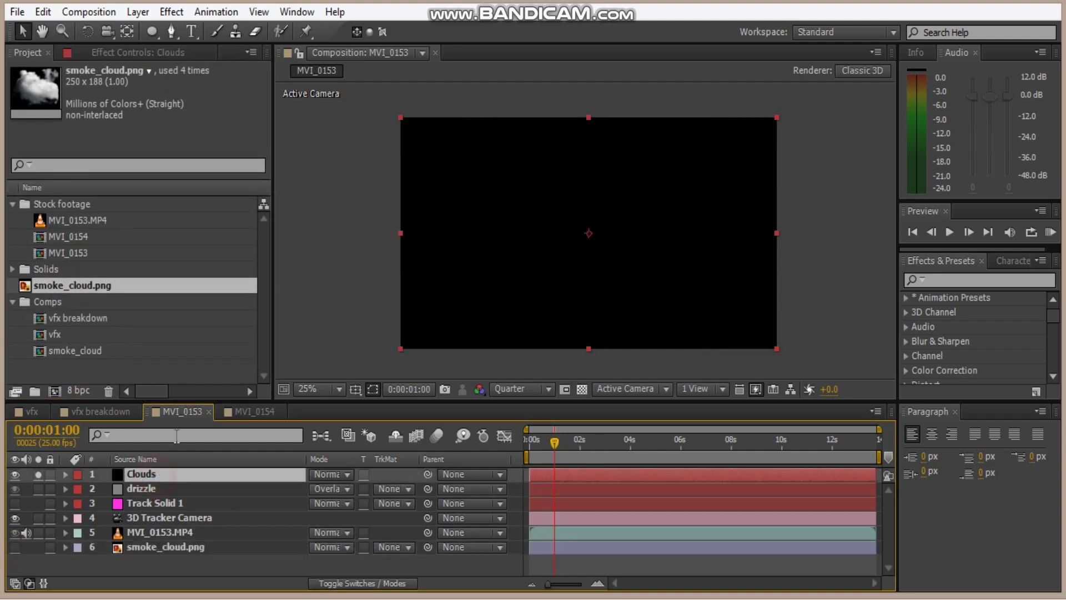
Use the smoke_cloud.png layer as the sprite texture for the Clouds layer's particles
click(169, 54)
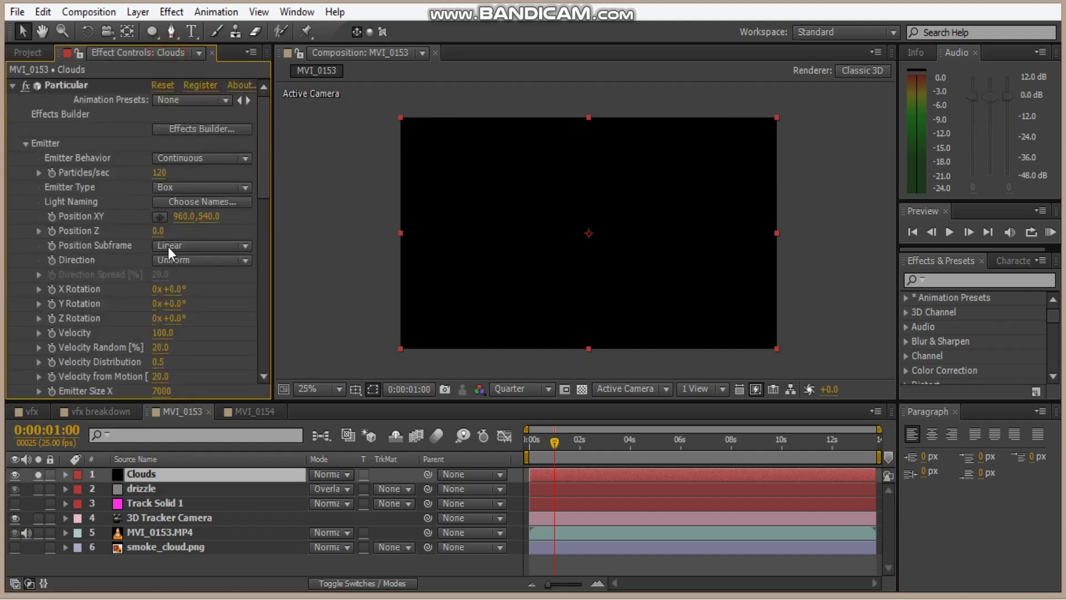
scroll(168, 248, down, 8)
scroll(146, 340, down, 2)
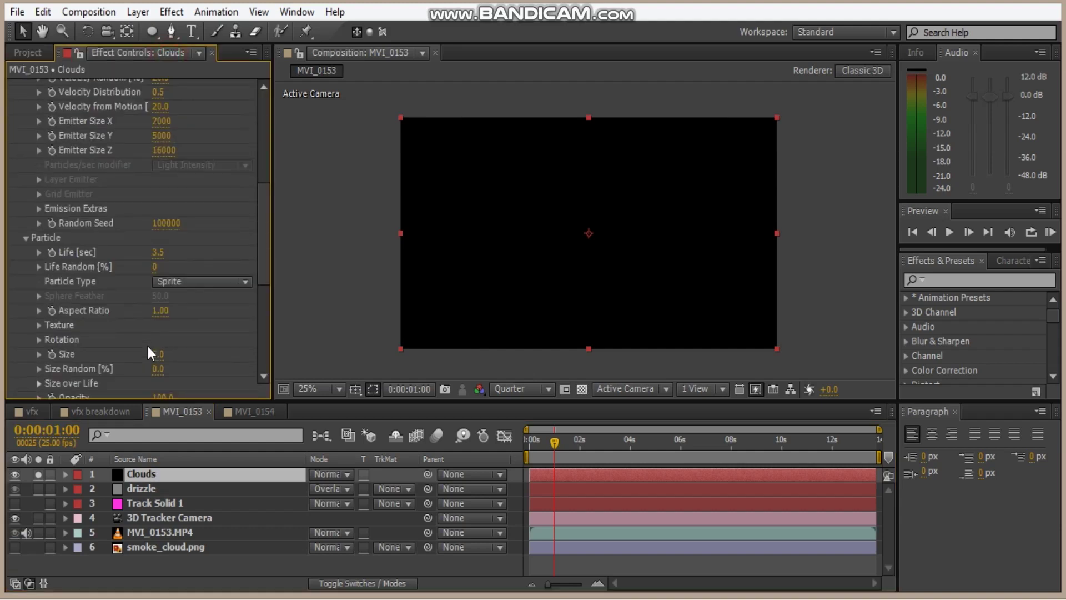
click(45, 325)
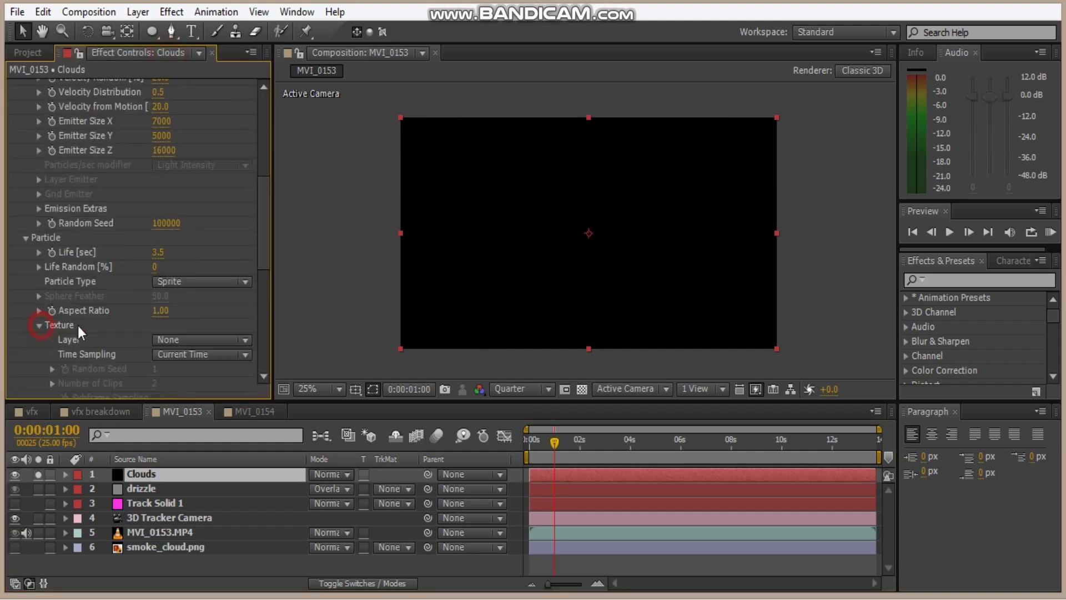
click(192, 333)
click(254, 451)
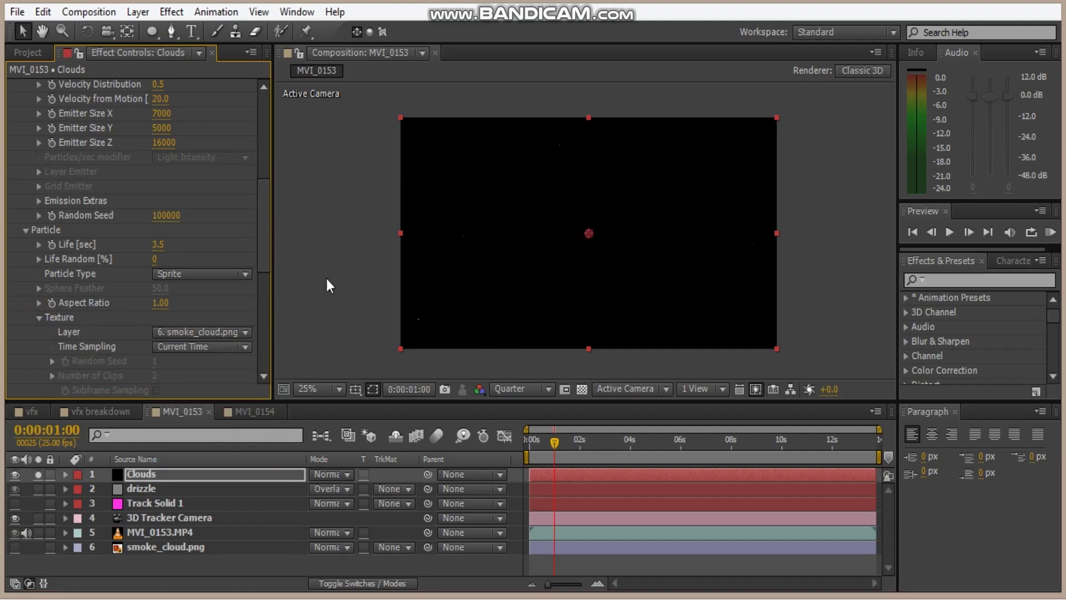
Increase the particle Size to 295 and set Particles/sec to 150
drag(262, 213, 262, 271)
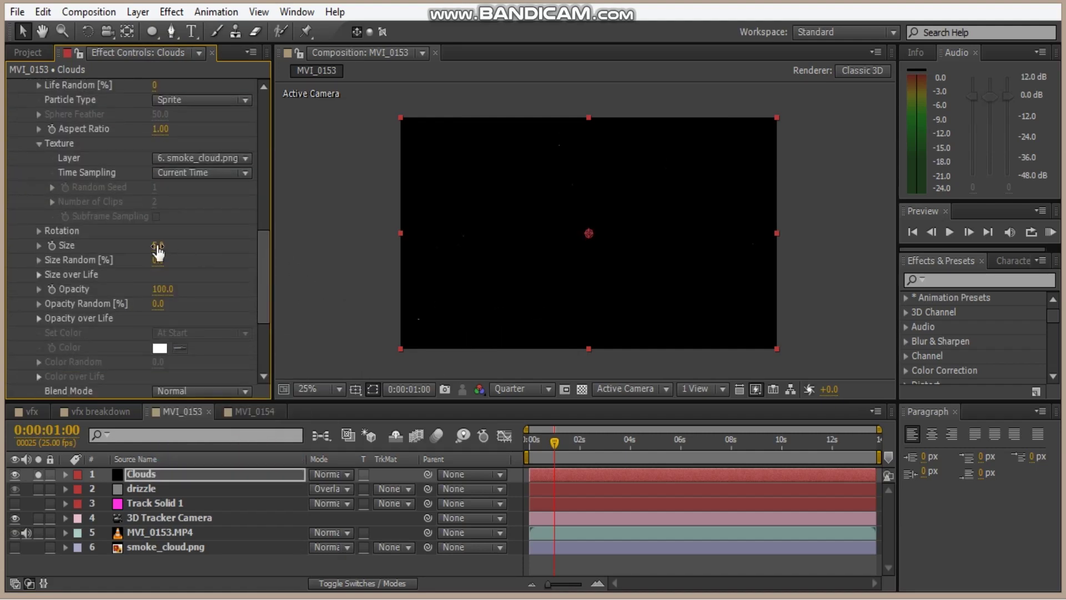
drag(158, 245, 371, 239)
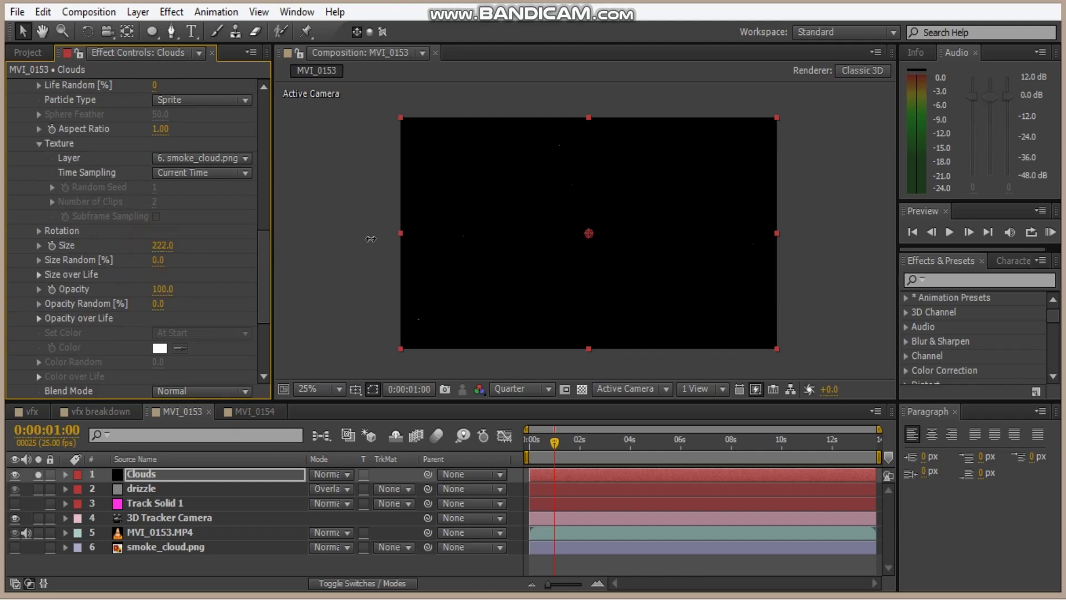
drag(266, 279, 266, 146)
click(158, 173)
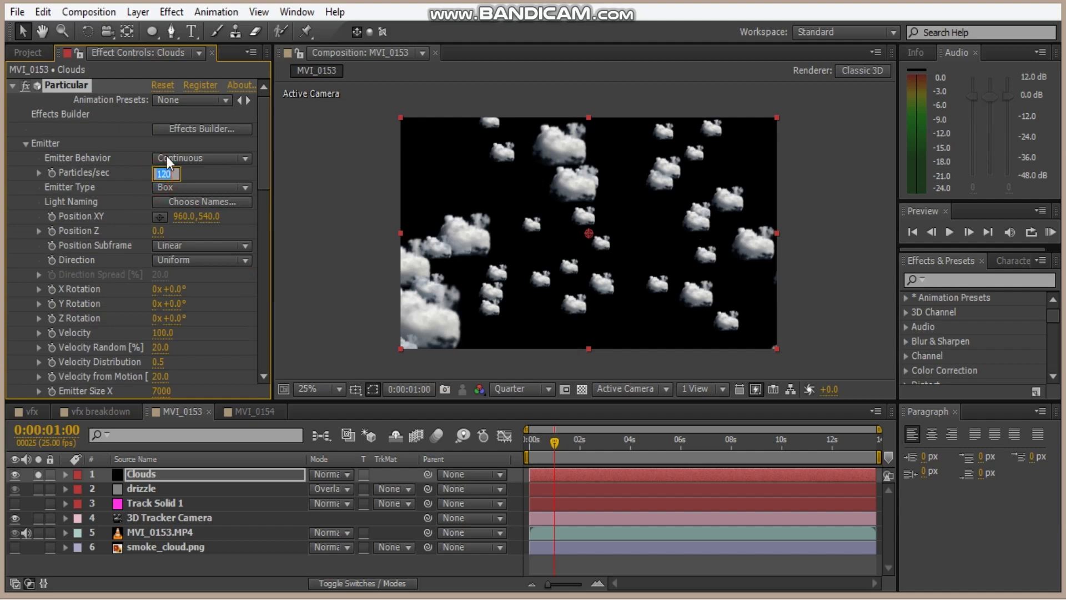
text(150)
key(Return)
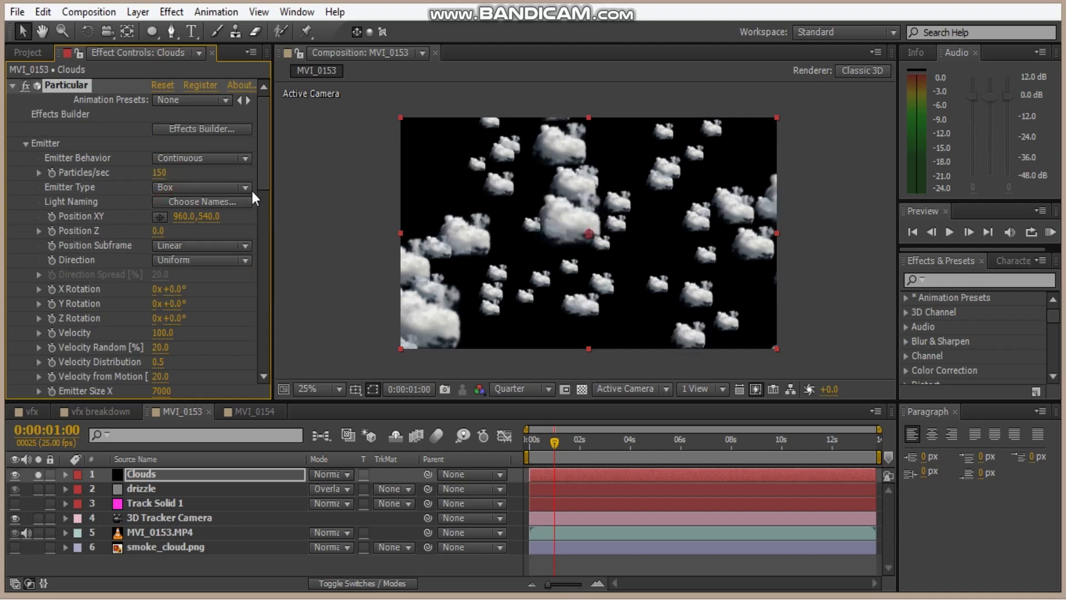
Vary the cloud particles' sizes by setting Size Random to 59%
drag(260, 190, 255, 335)
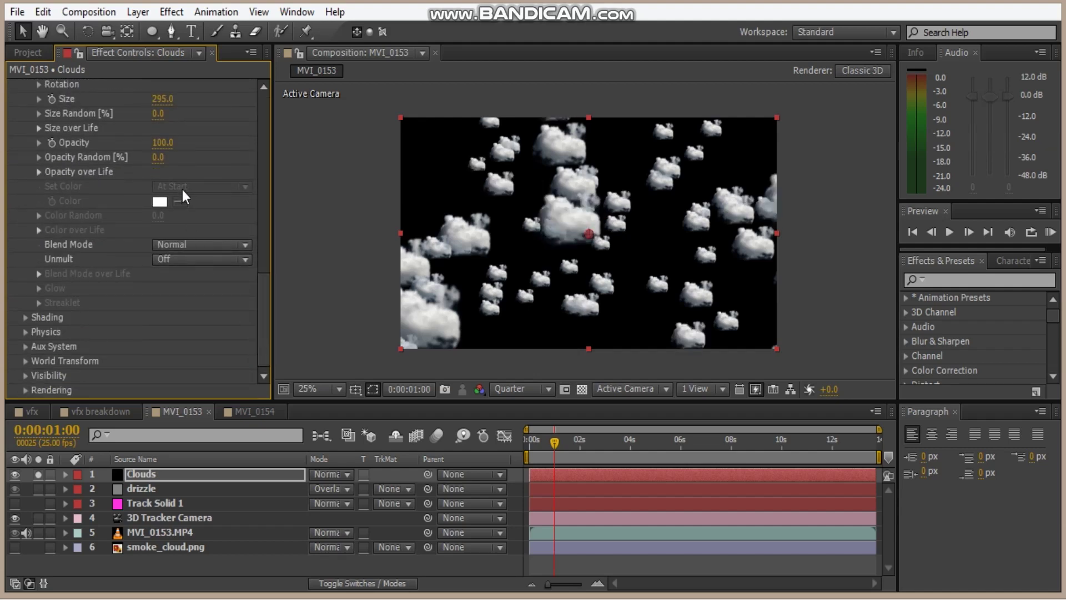
scroll(183, 190, up, 3)
drag(159, 191, 189, 193)
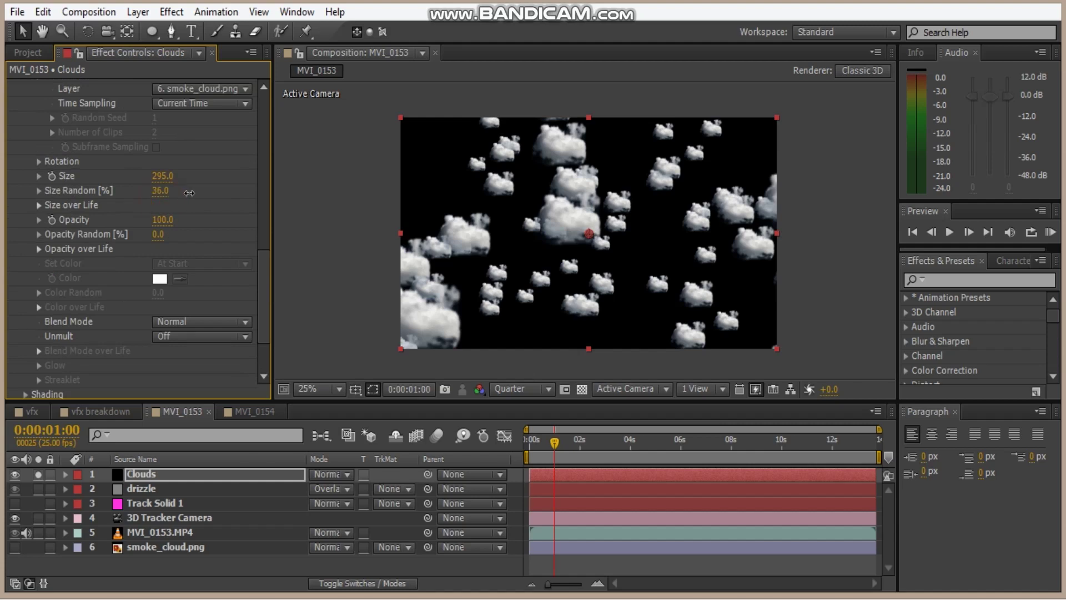
Set the cloud particles' Opacity to 60 and Opacity Random to 92%
click(160, 219)
text(60)
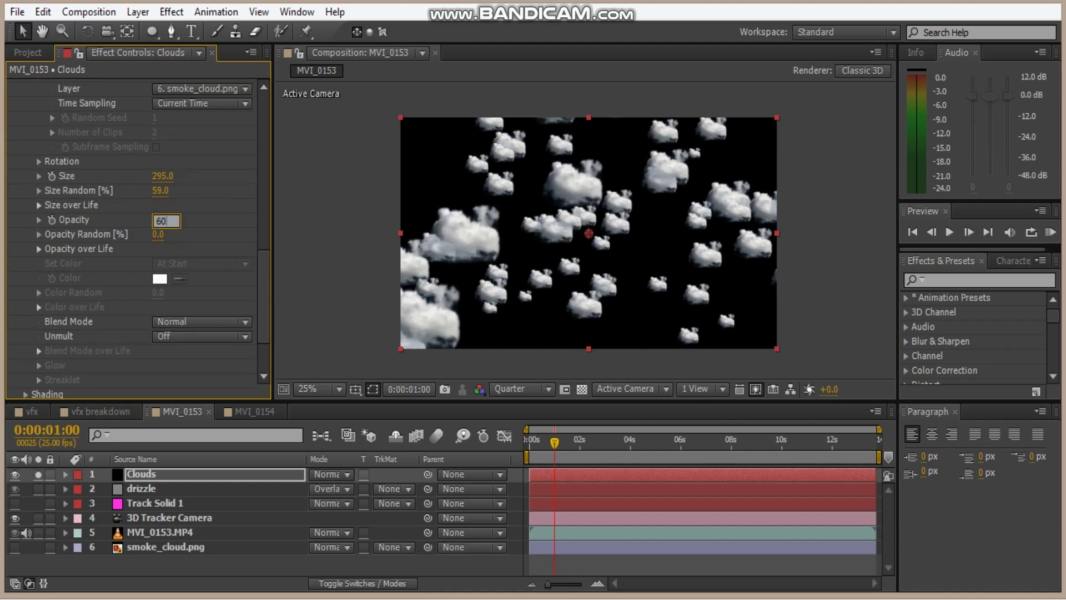
key(Return)
drag(160, 238, 219, 237)
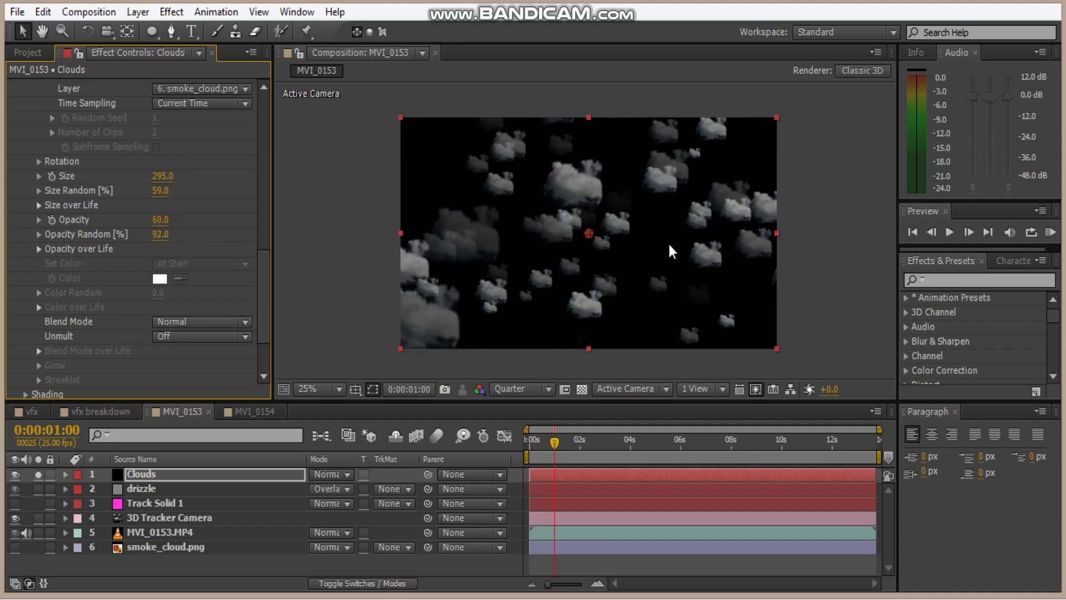
Set the cloud particles' Random Rotation to 8
scroll(251, 275, up, 5)
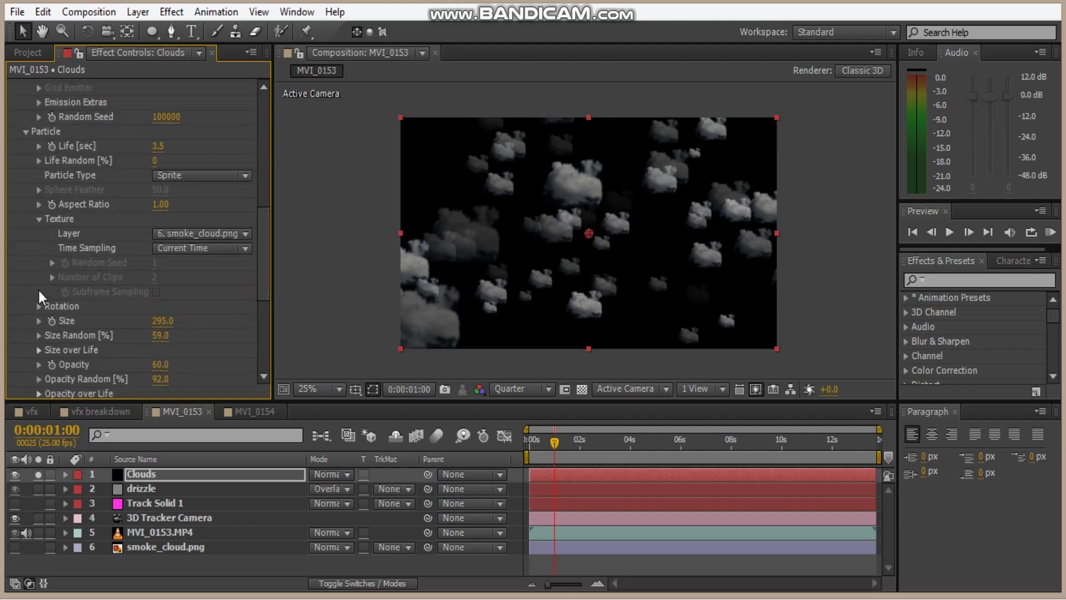
click(39, 306)
scroll(183, 308, down, 4)
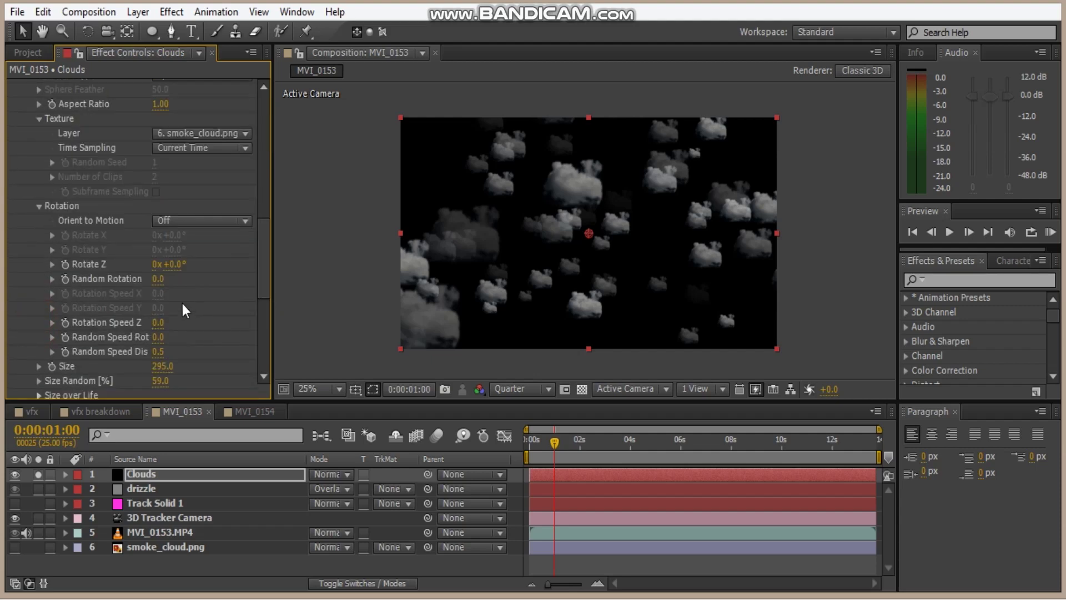
drag(158, 279, 173, 283)
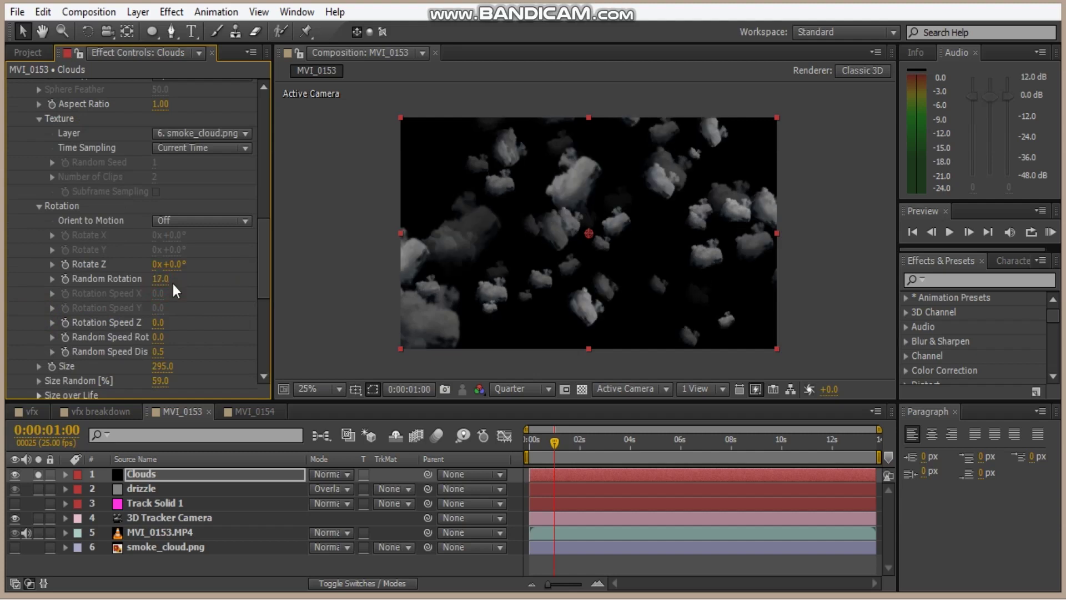
click(161, 279)
text(8)
Enlarge the cloud particles to a Size of 652
drag(264, 236, 265, 273)
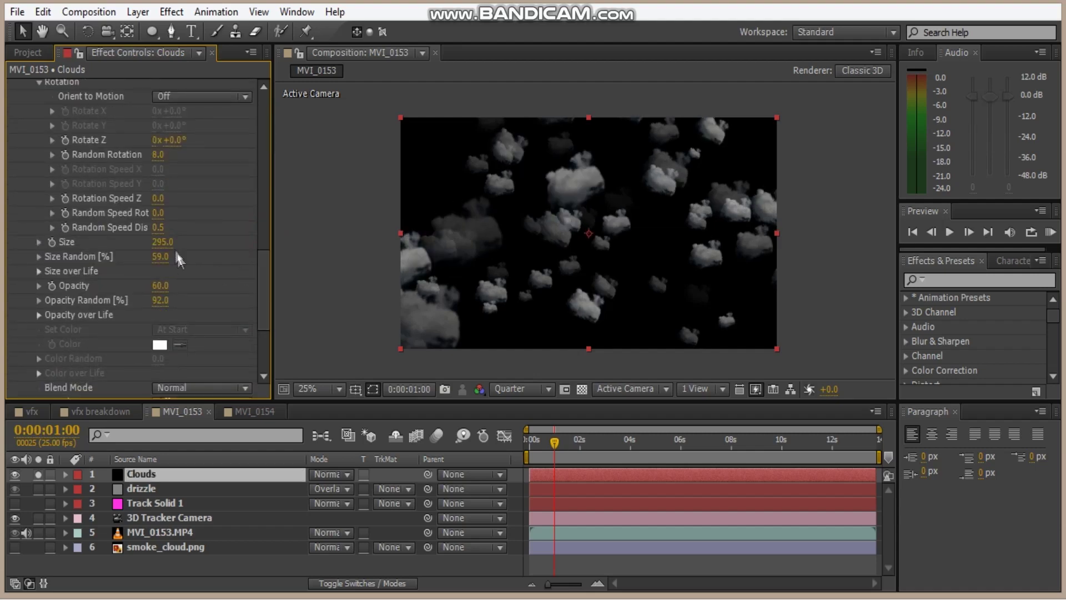
drag(167, 242, 357, 245)
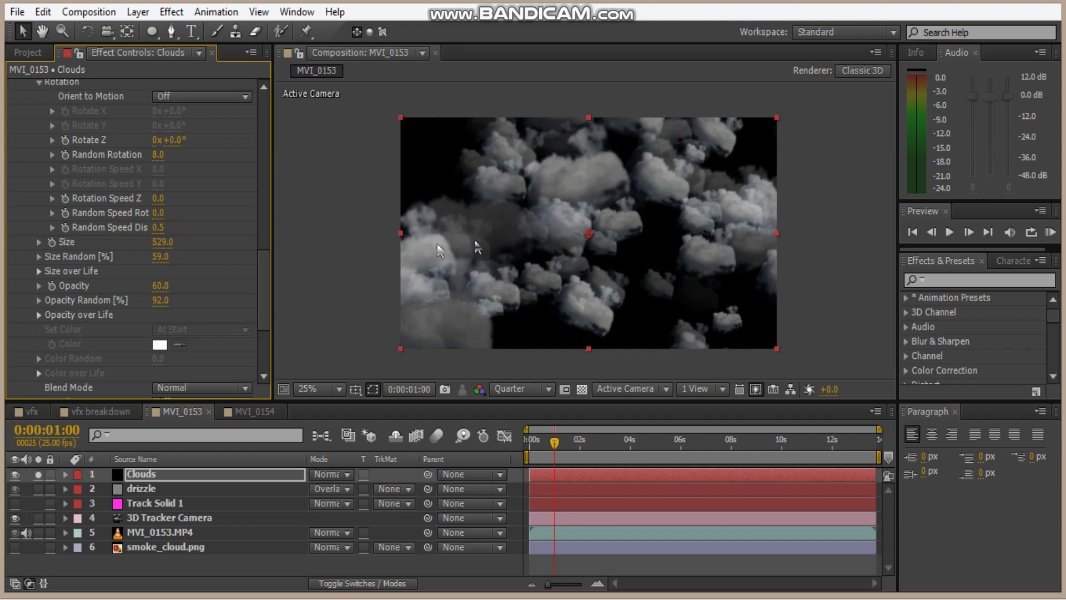
click(164, 243)
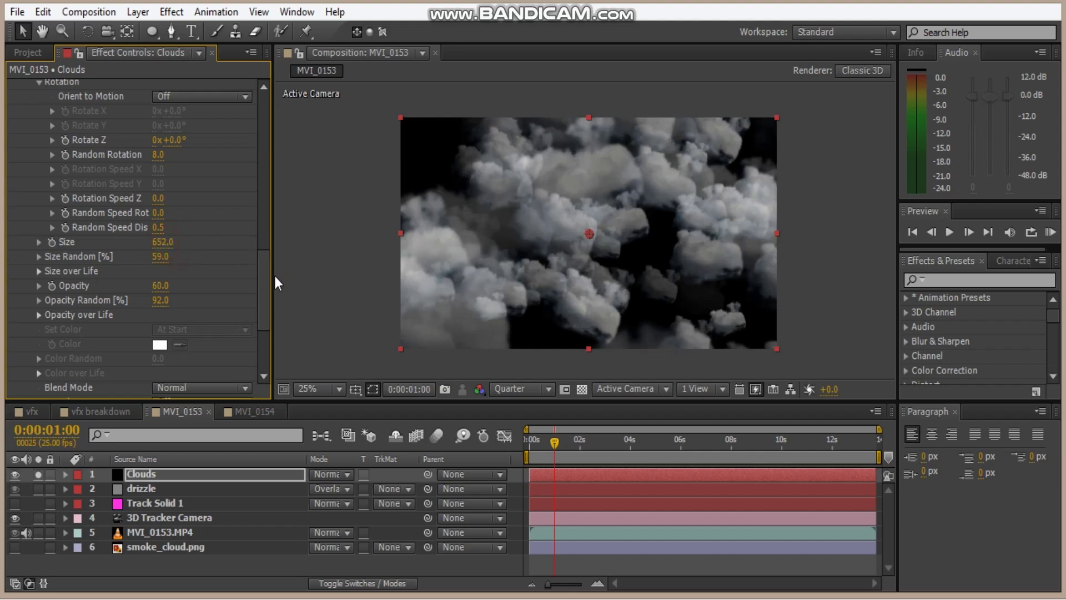
Turn on Shadowlet for Main in Particular's Shading settings
scroll(32, 327, down, 5)
click(25, 318)
scroll(62, 317, down, 4)
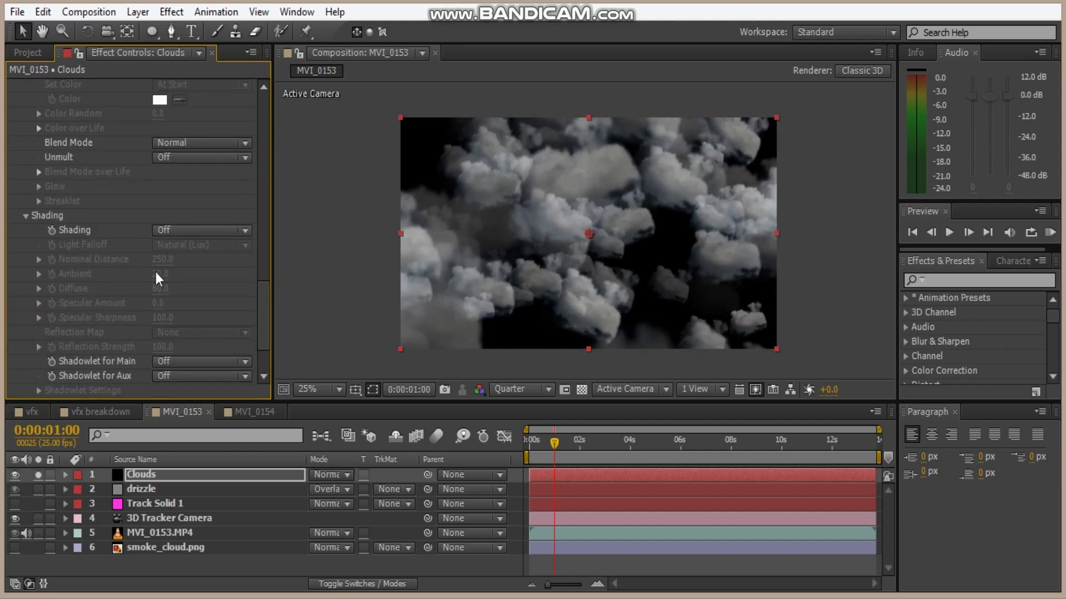
click(179, 362)
click(186, 399)
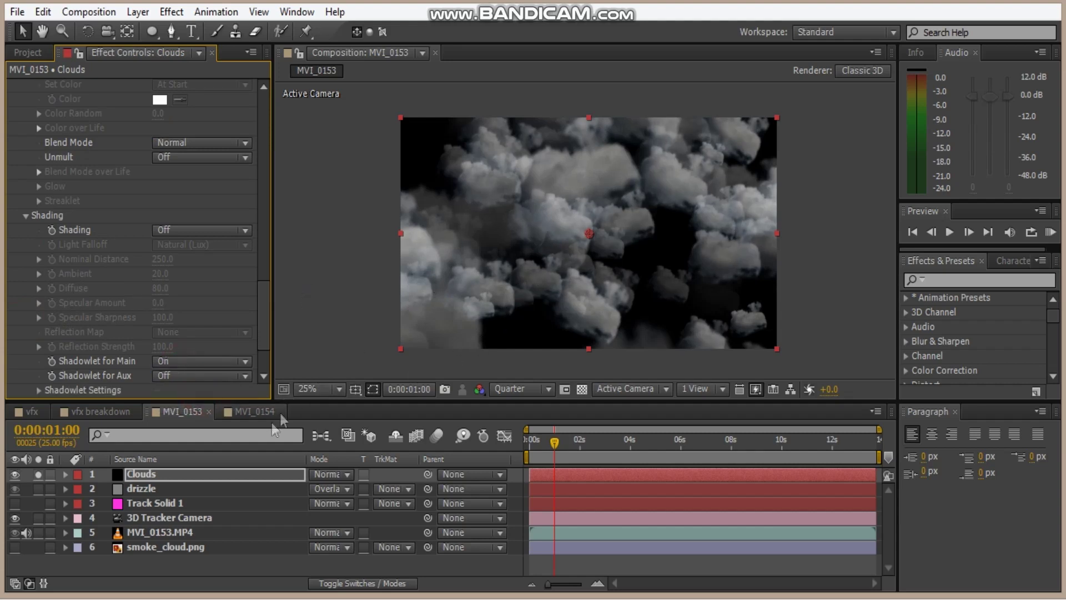
Shift the Clouds layer earlier so it begins before the composition, and extend its end to the composition's end
click(572, 479)
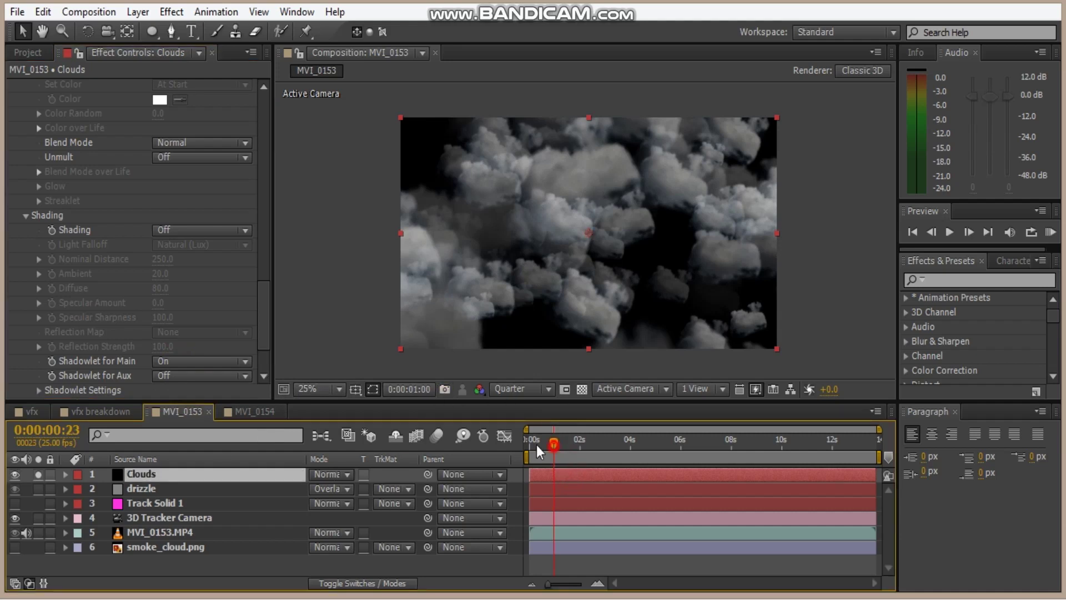
key(Home)
drag(582, 475, 550, 480)
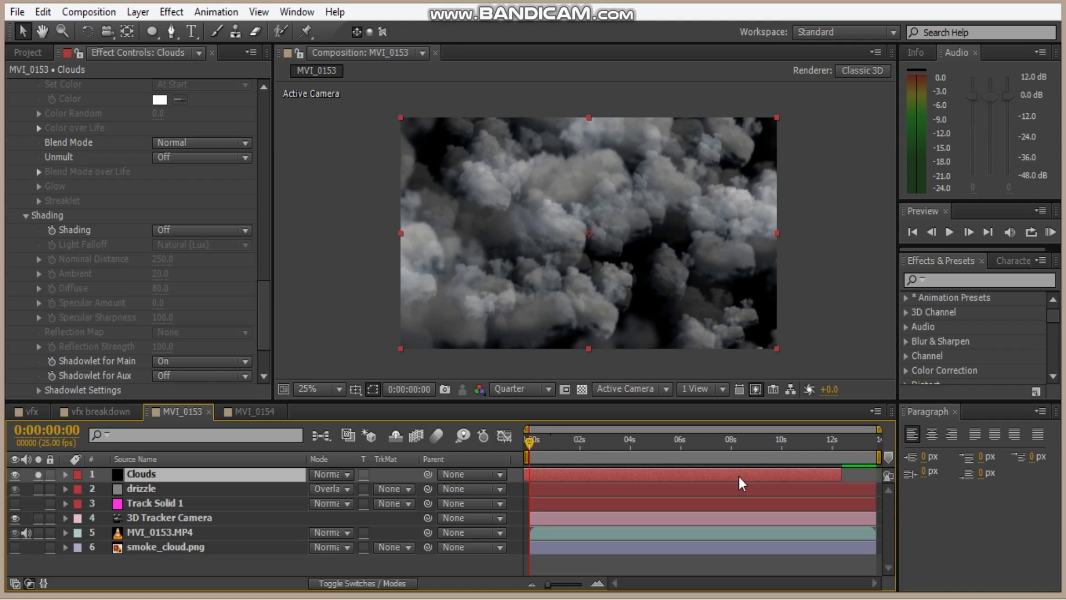
drag(842, 476, 941, 481)
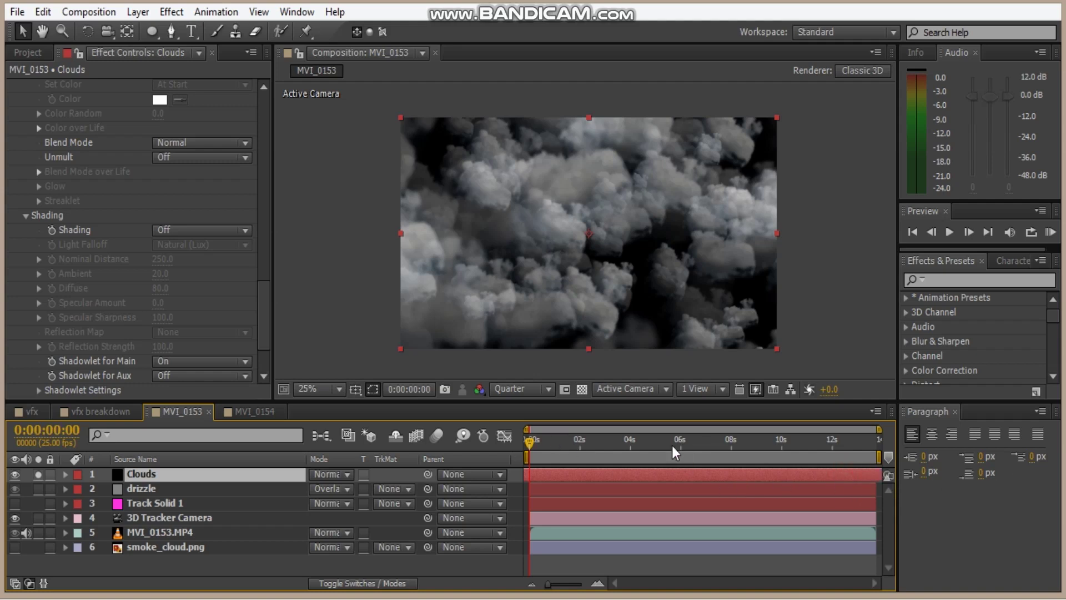
drag(673, 445, 759, 445)
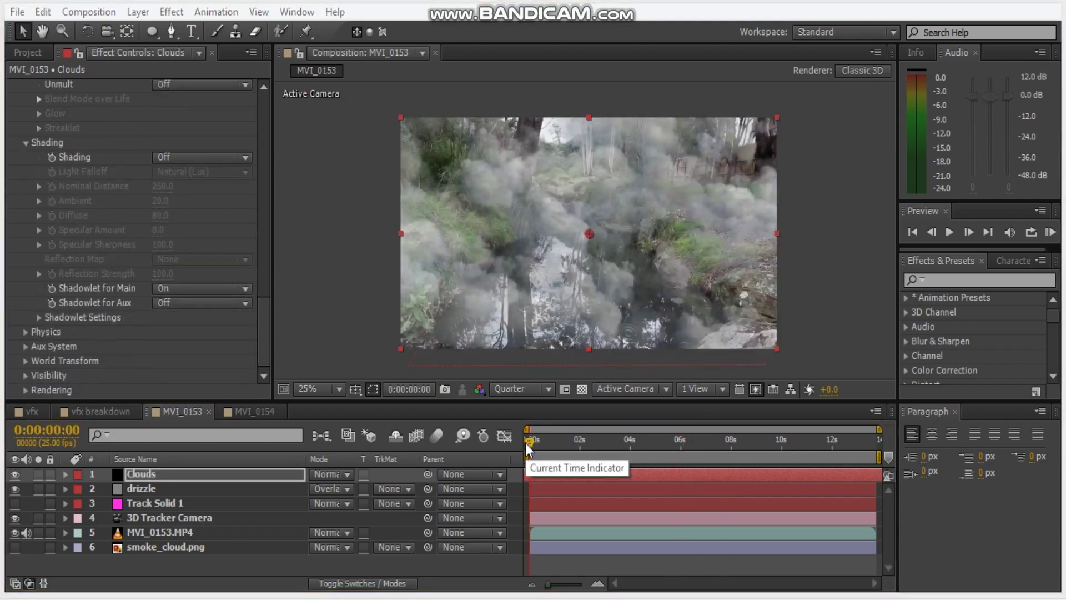
mouse_move(527, 447)
mouse_down()
mouse_move(628, 450)
mouse_move(514, 450)
mouse_up()
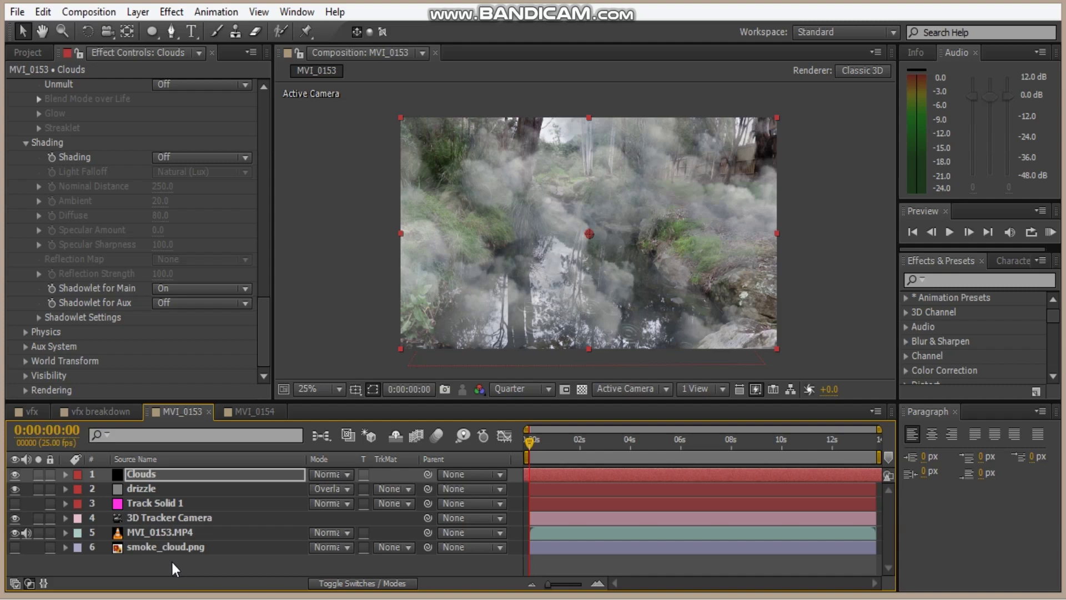
Create a 1920 × 1080 px black solid named Rain and apply CC Particle World to it
key(ctrl+y)
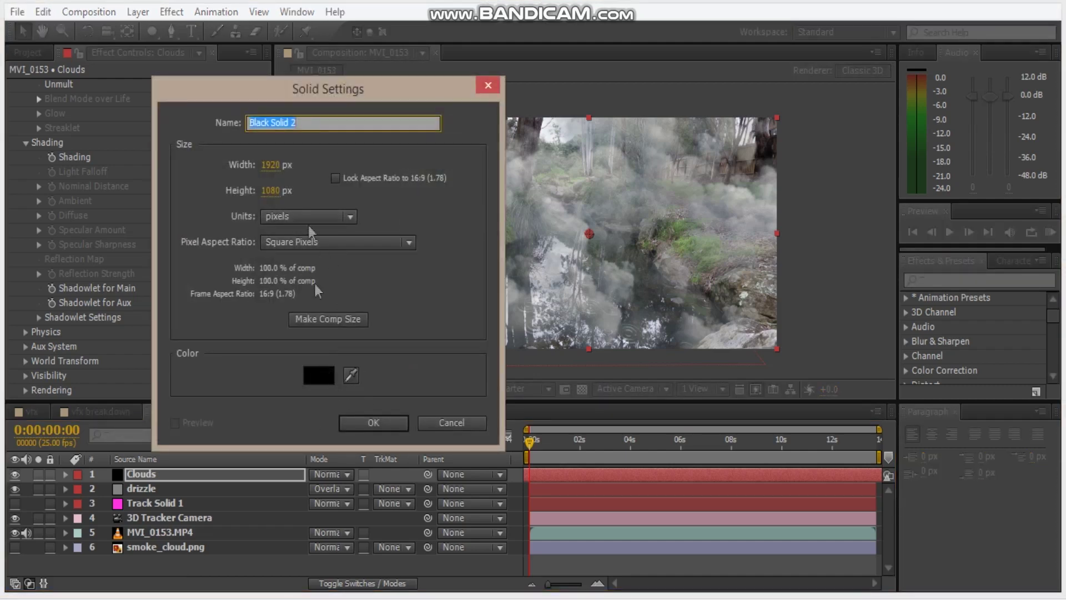
text(Rain)
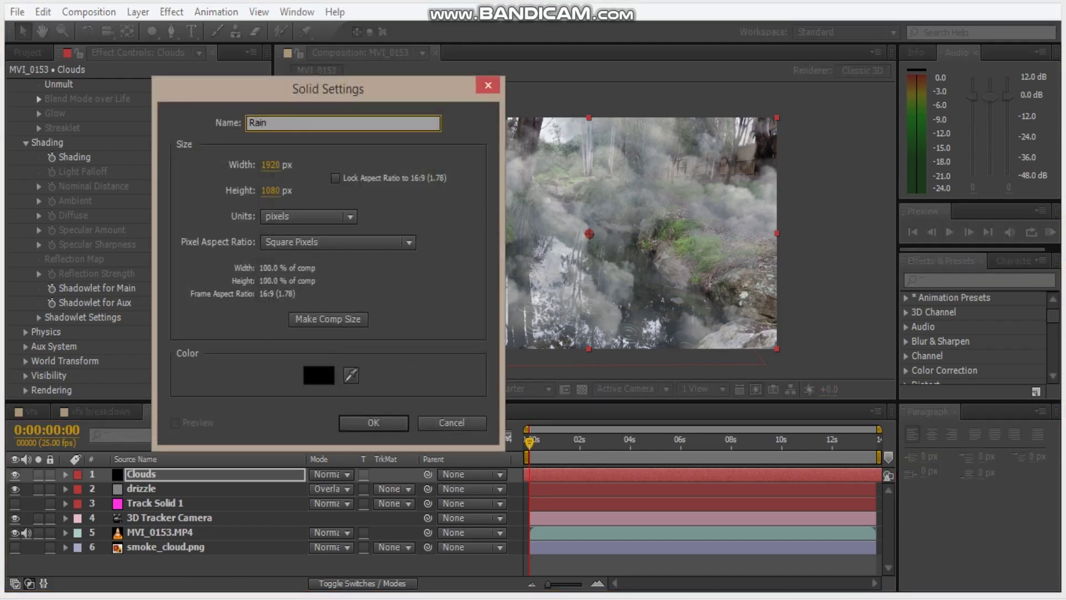
key(Return)
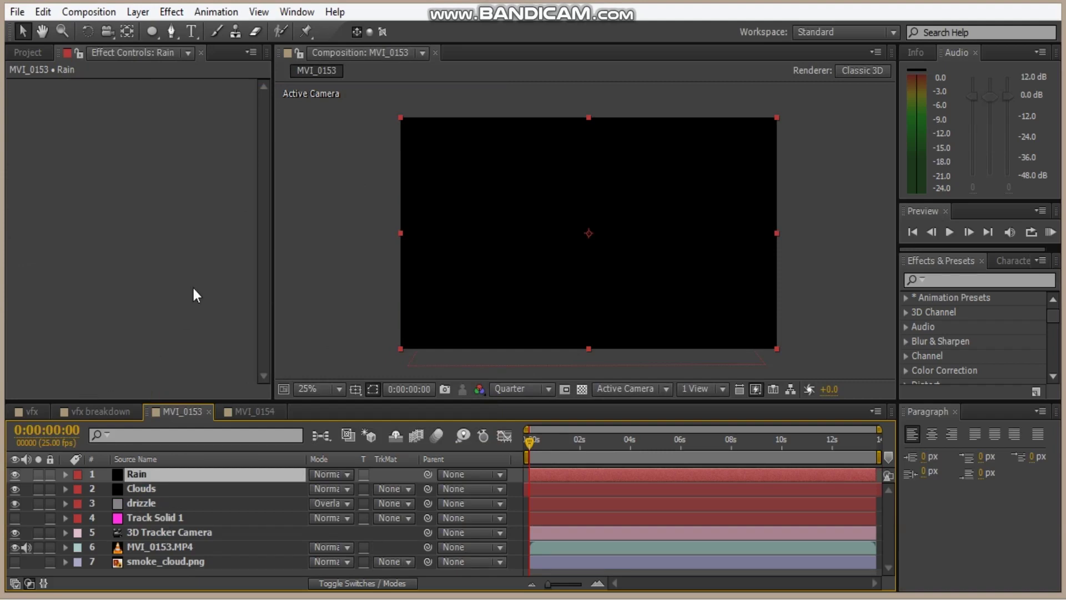
right_click(111, 84)
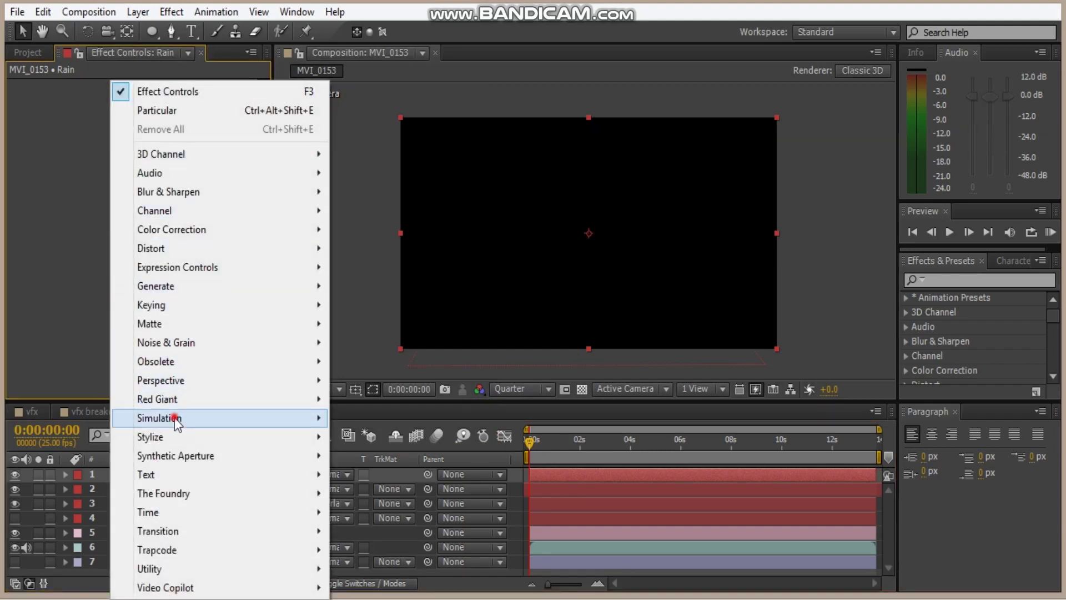
mouse_move(143, 418)
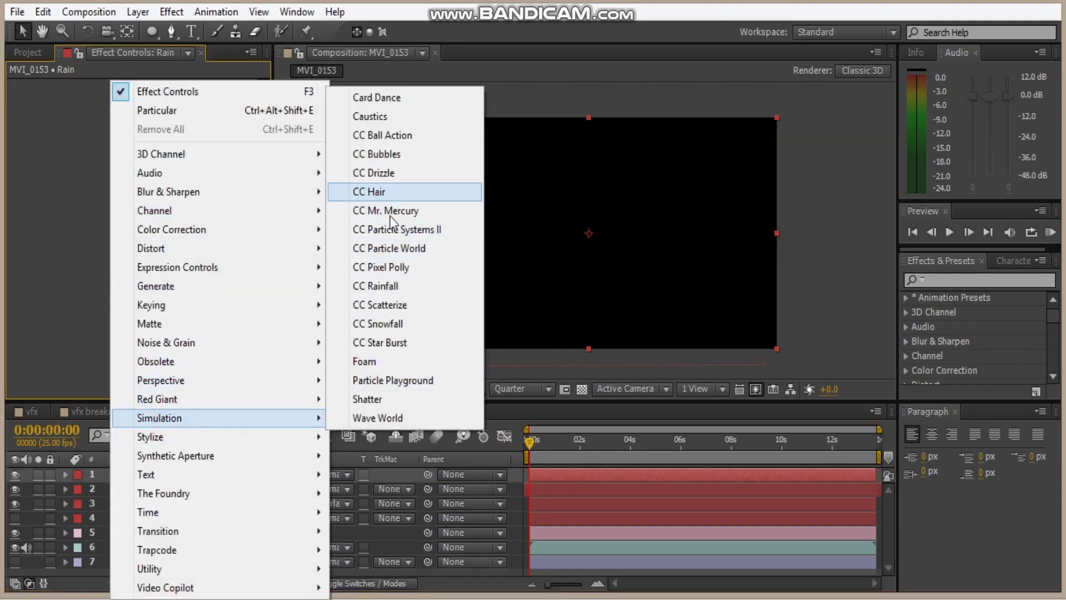
click(395, 248)
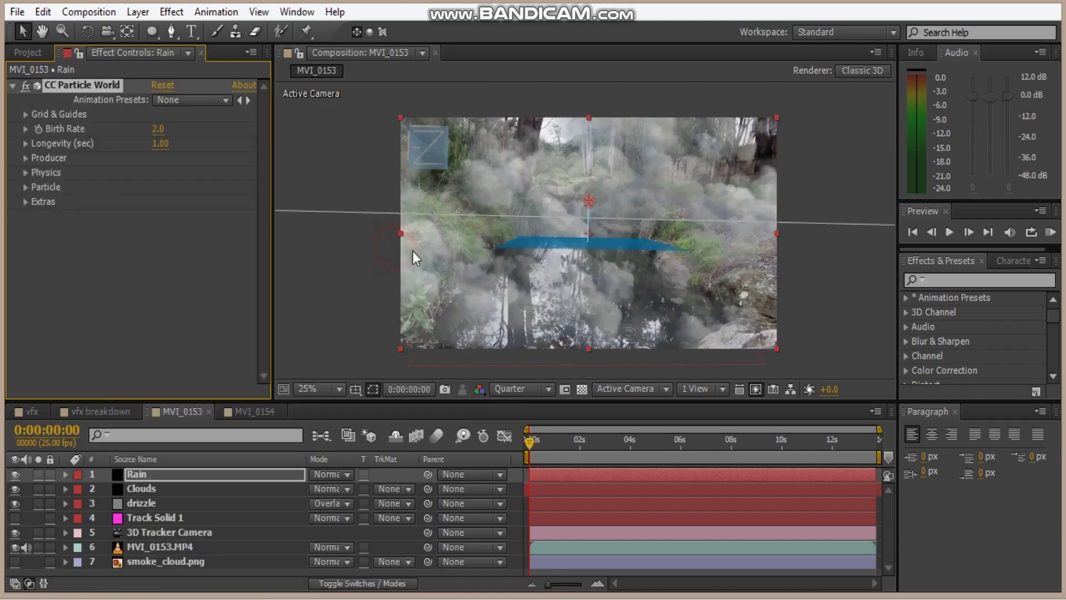
Turn off the Grid guide in CC Particle World and move the current time to 0:00:02:12
click(31, 117)
click(24, 116)
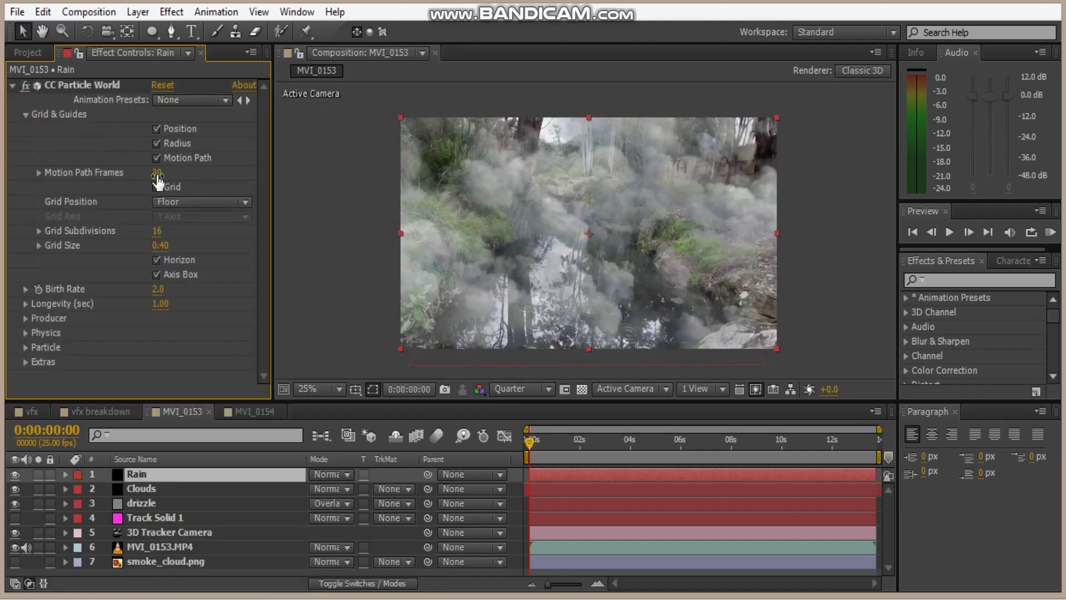
click(157, 187)
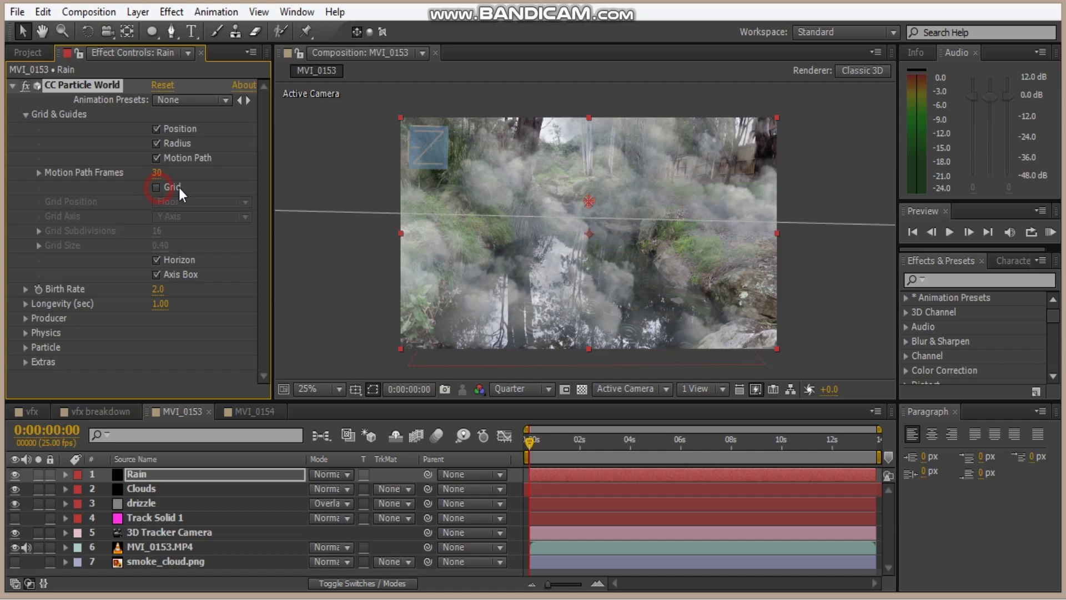
click(12, 86)
key(space)
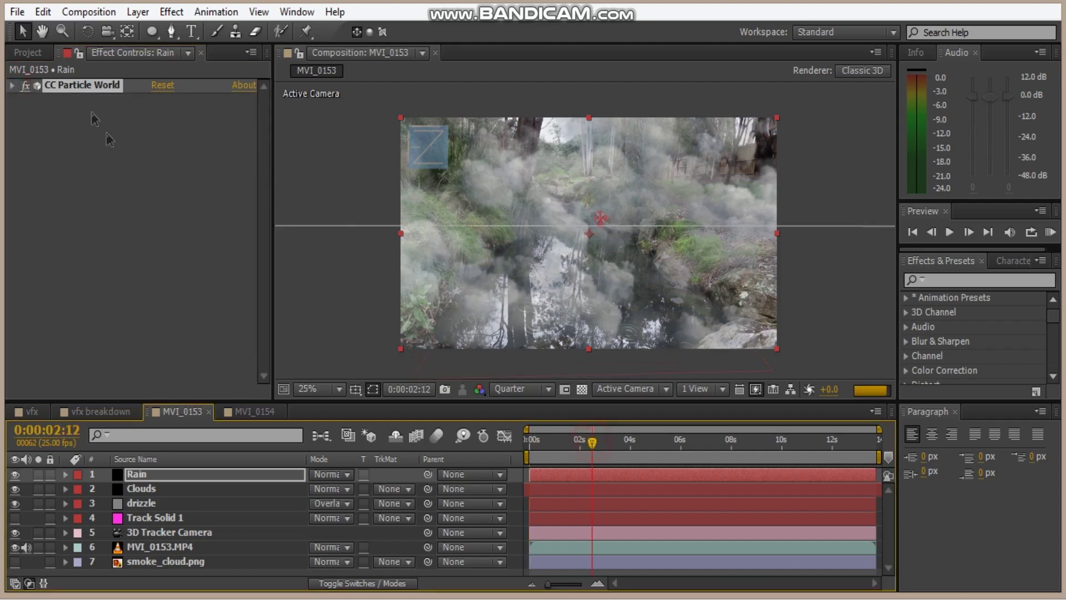
Expand the Producer, Physics and Particle settings of CC Particle World and set the Birth Rate to 4
click(12, 86)
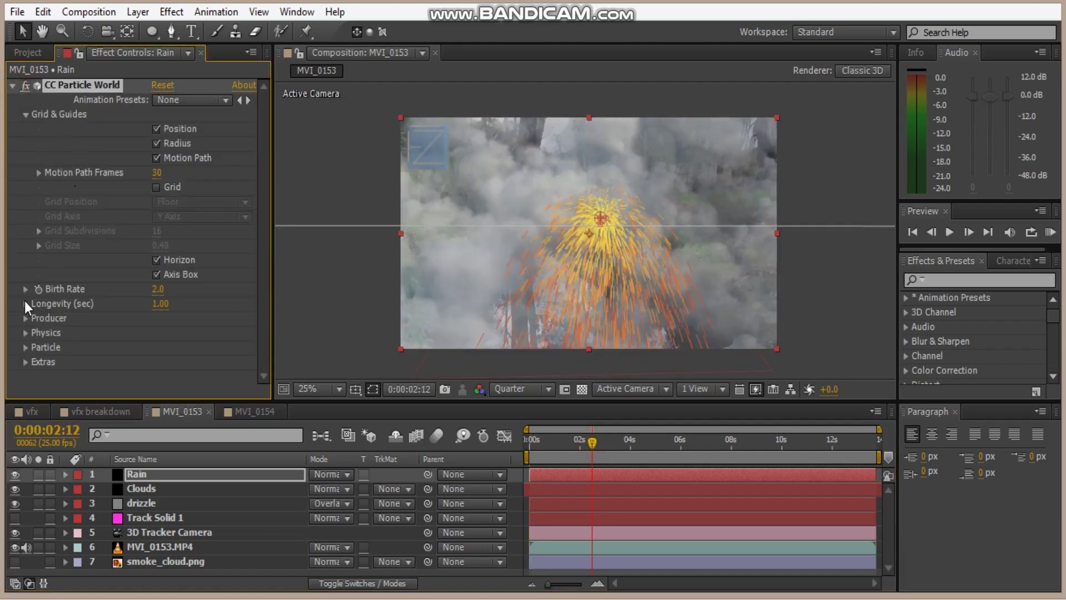
click(26, 115)
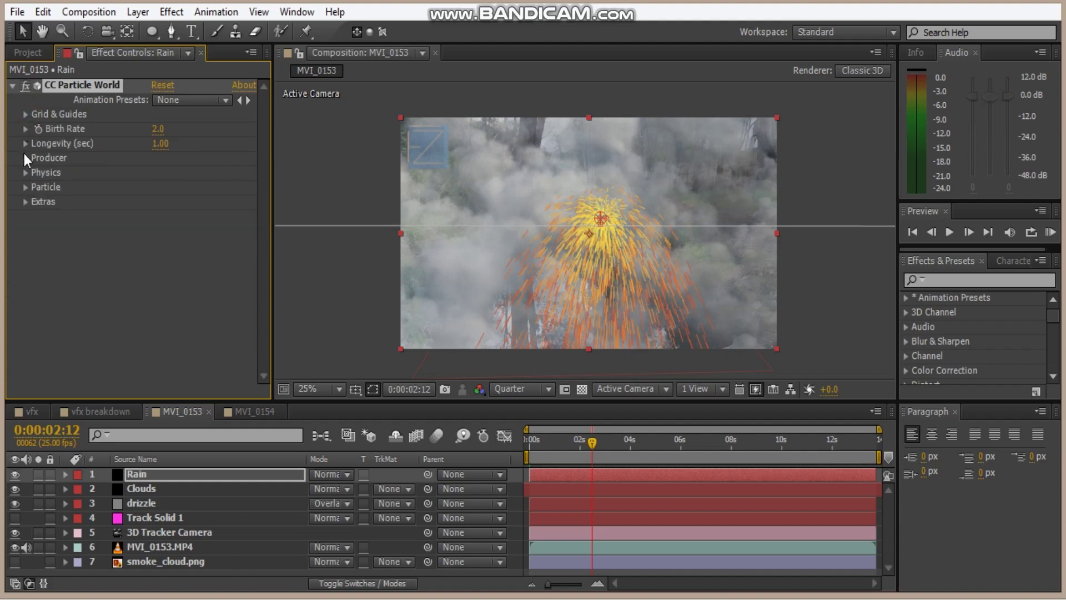
click(25, 160)
click(25, 258)
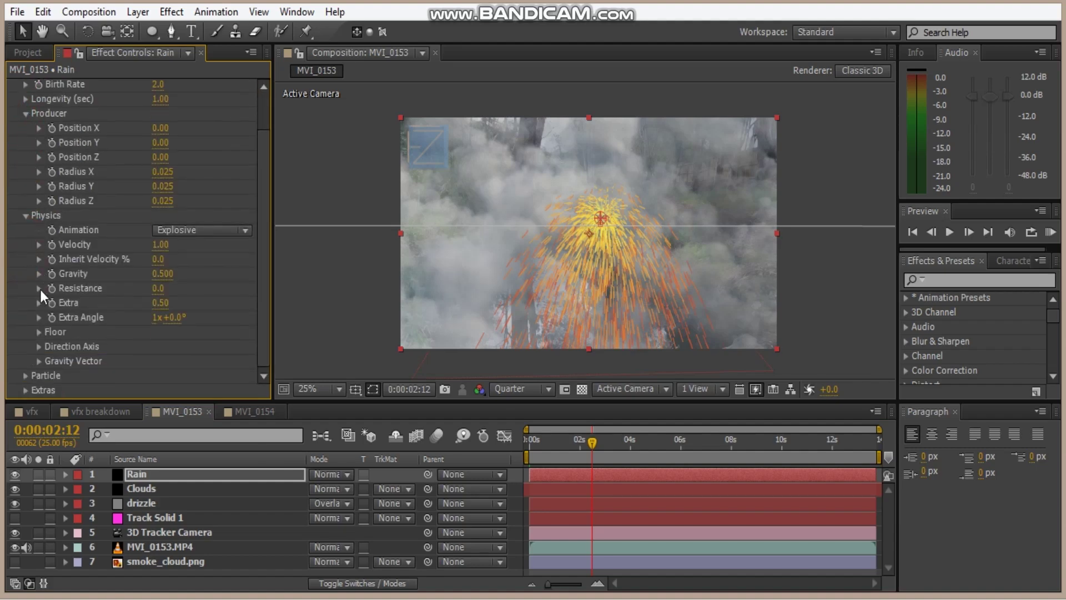
click(26, 376)
scroll(150, 336, down, 5)
scroll(150, 335, up, 7)
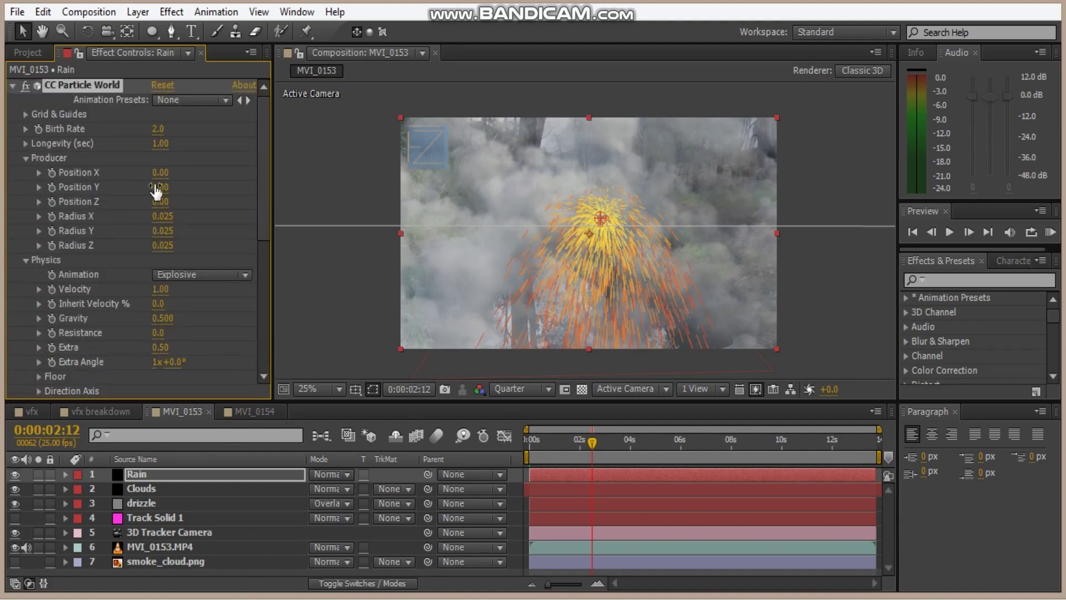
click(160, 129)
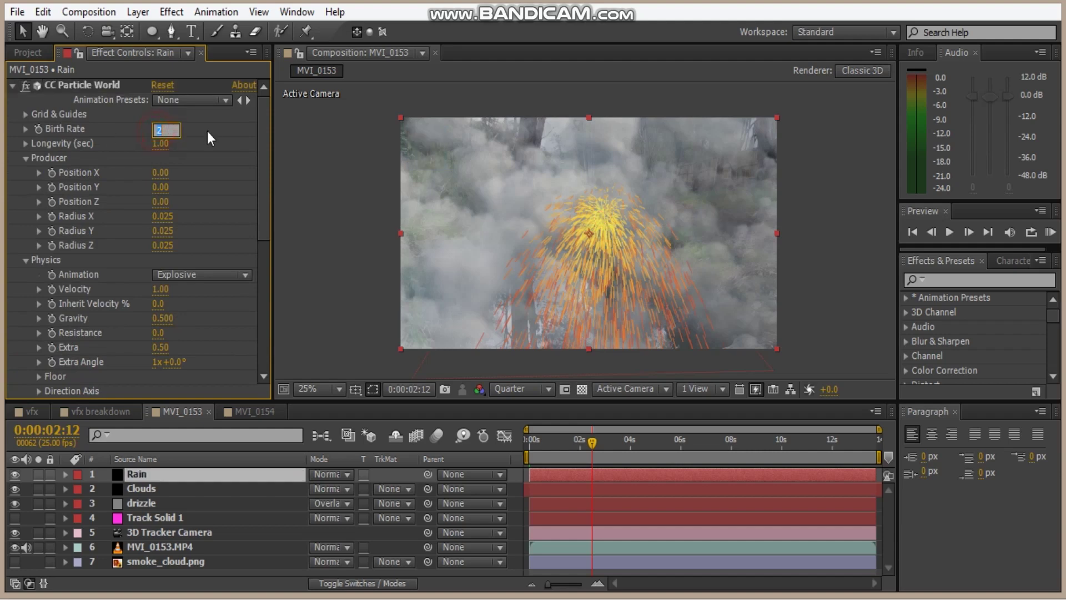
text(4)
key(Return)
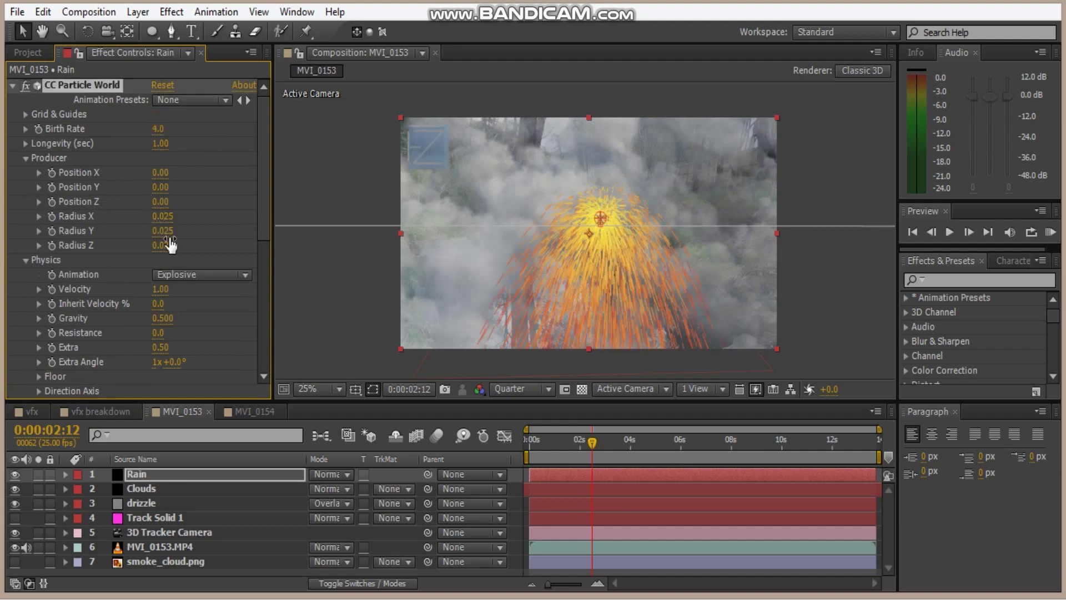
Solo the Rain layer and enlarge the producer to Radius X 8.435, Radius Y 8.485 and Radius Z 8.725
drag(164, 217, 461, 202)
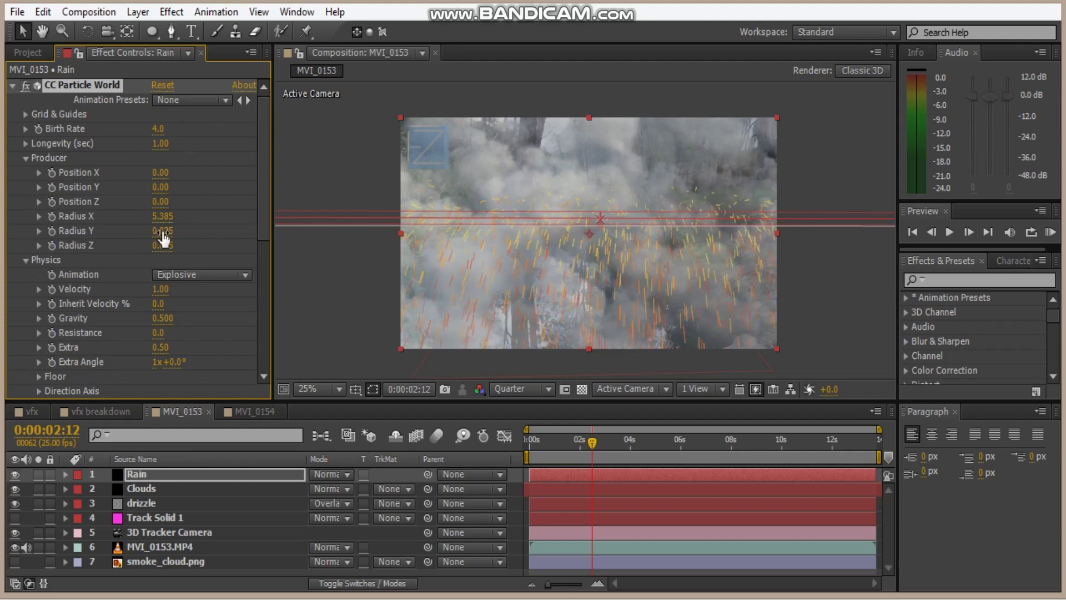
drag(162, 232, 489, 228)
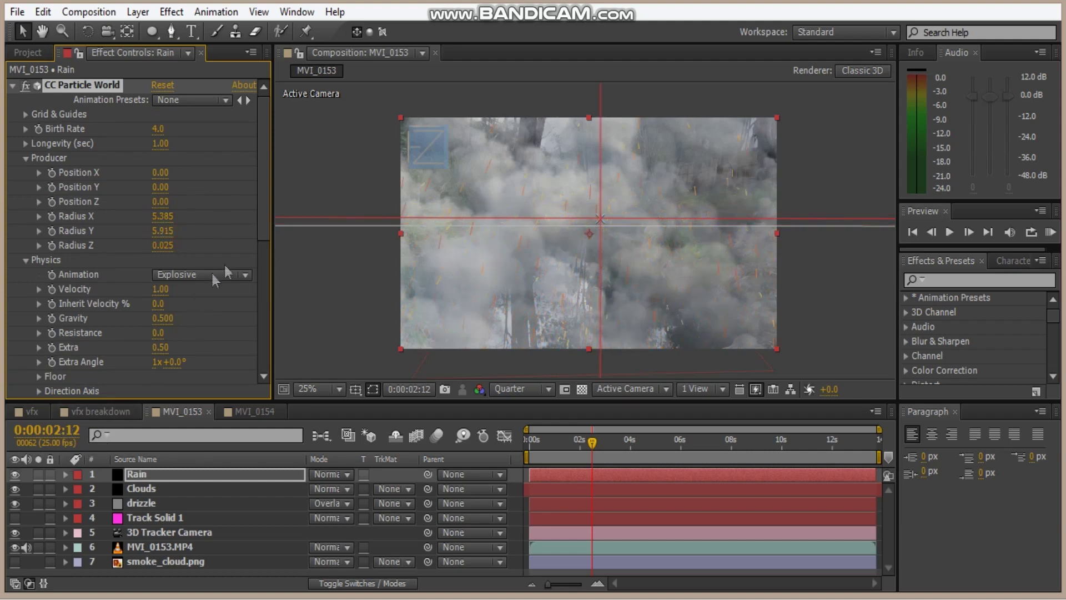
click(38, 474)
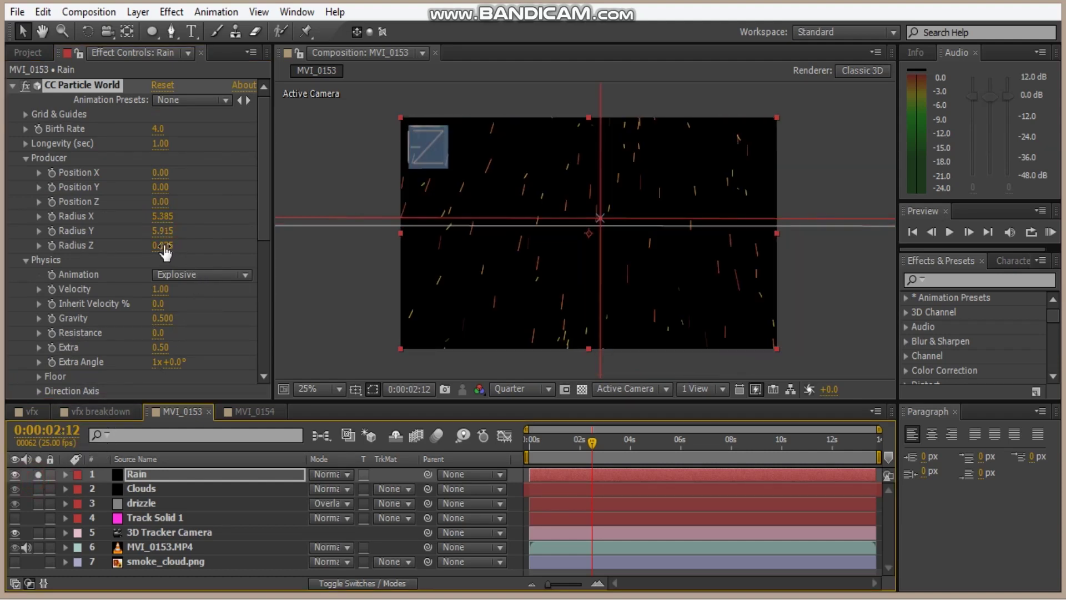
drag(162, 245, 491, 222)
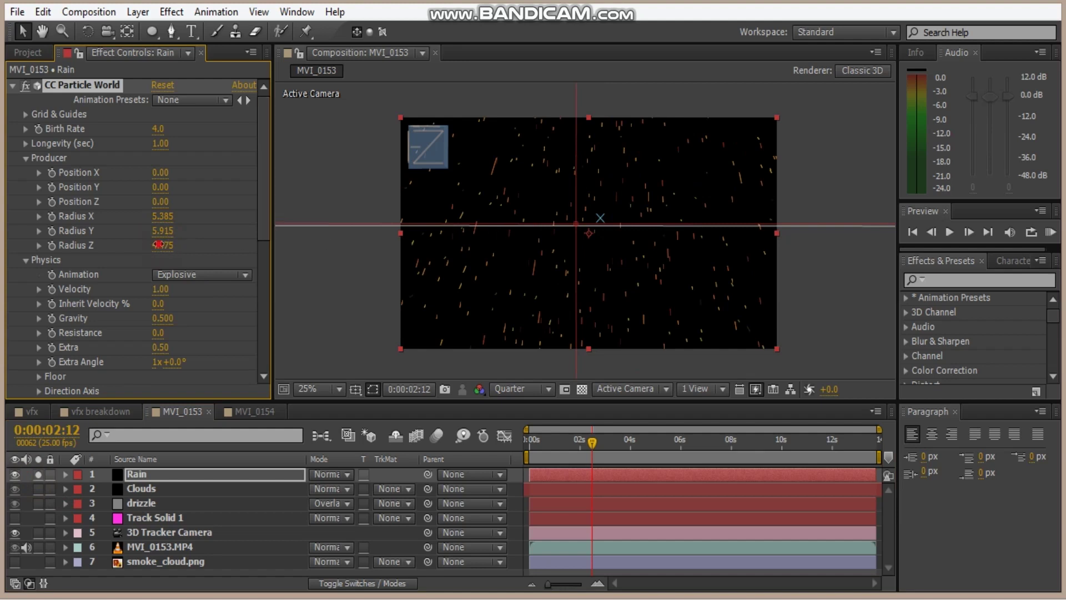
drag(163, 245, 314, 241)
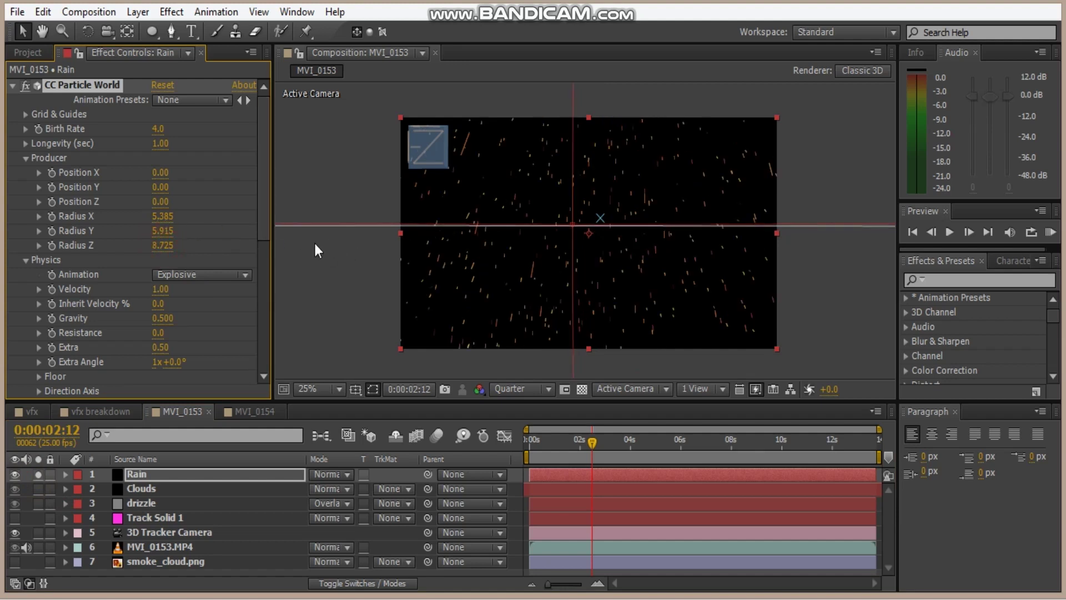
drag(165, 232, 358, 231)
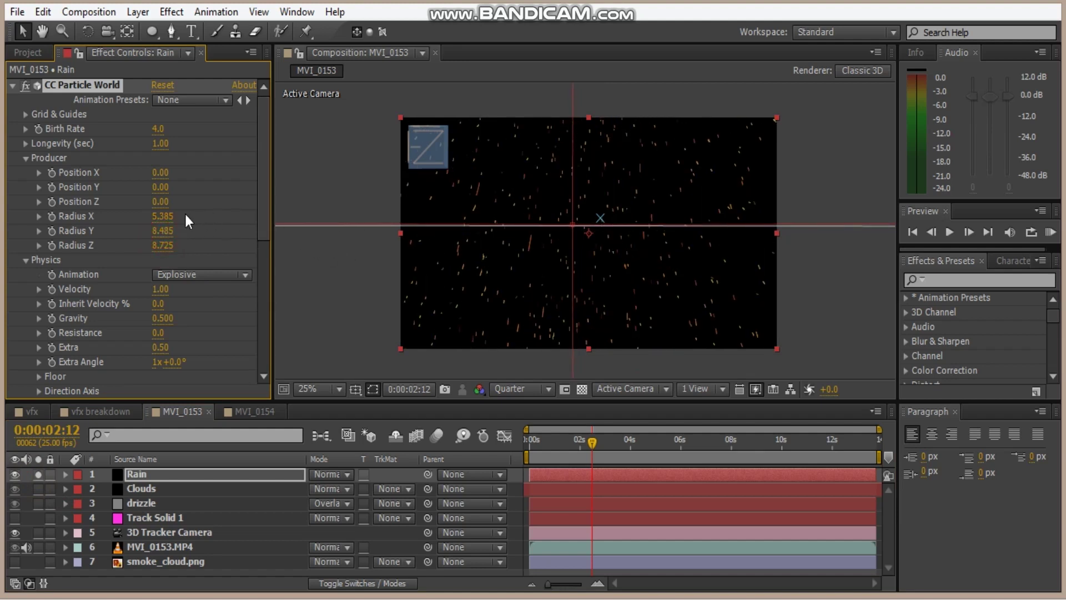
drag(185, 216, 407, 222)
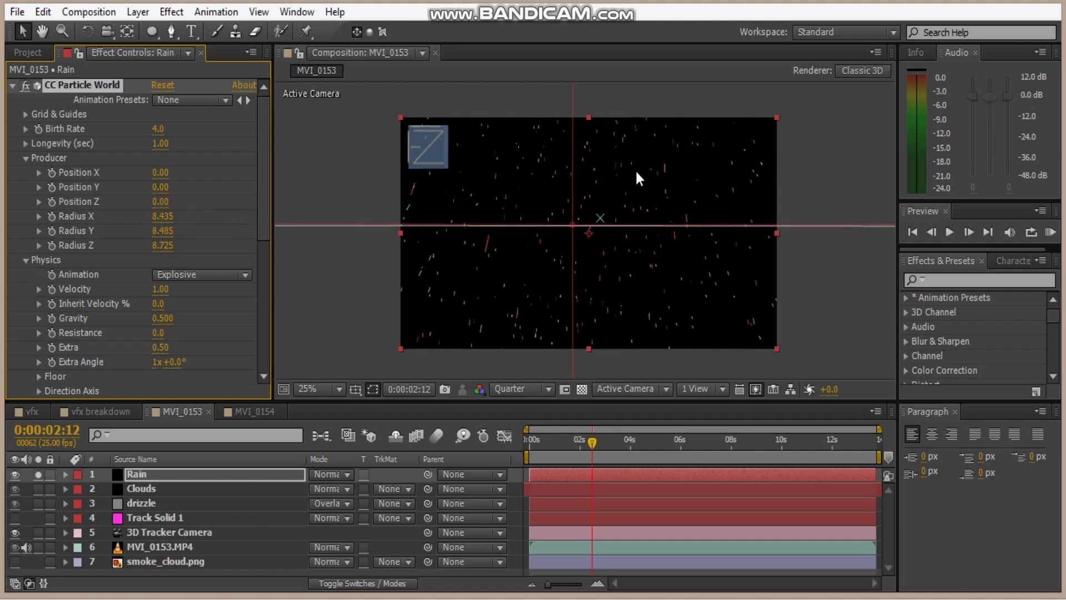
Set the rain particles' Gravity to 1 and Velocity to 1.2 in the Physics settings
drag(268, 165, 258, 251)
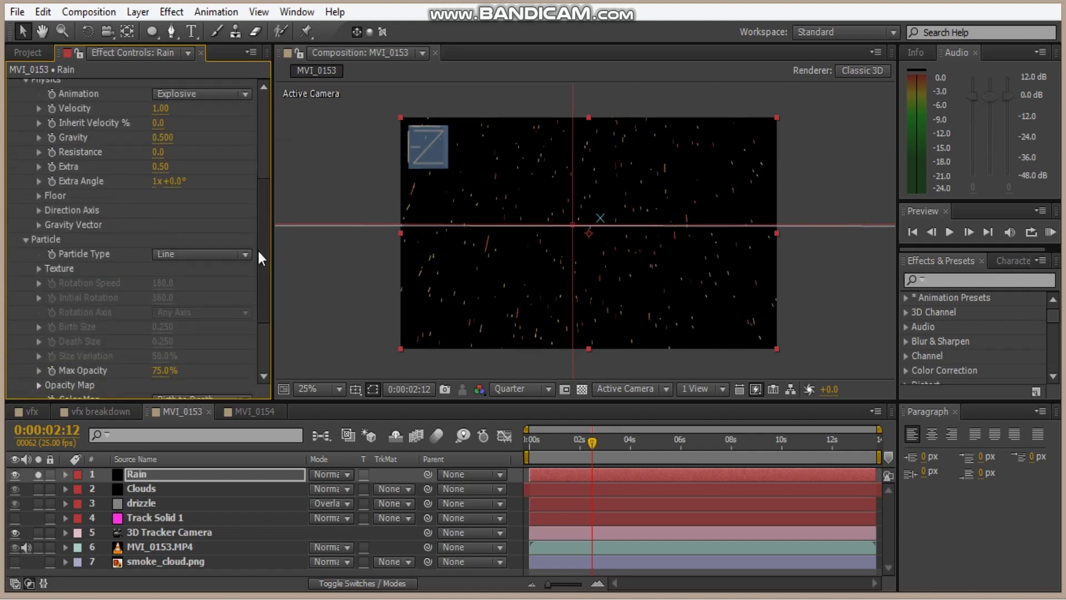
click(161, 134)
text(1)
key(Return)
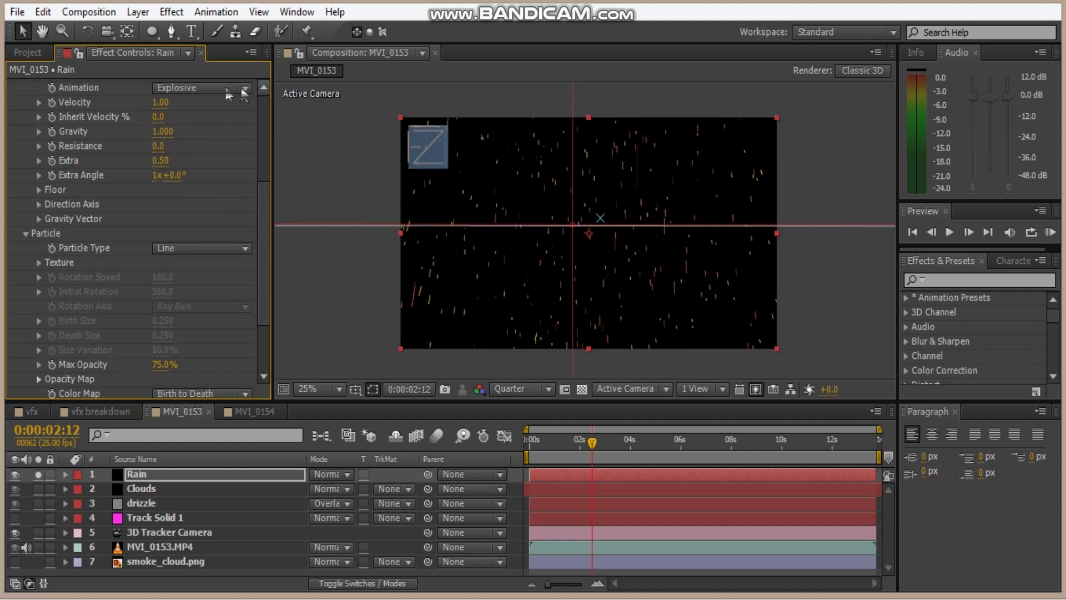
click(160, 102)
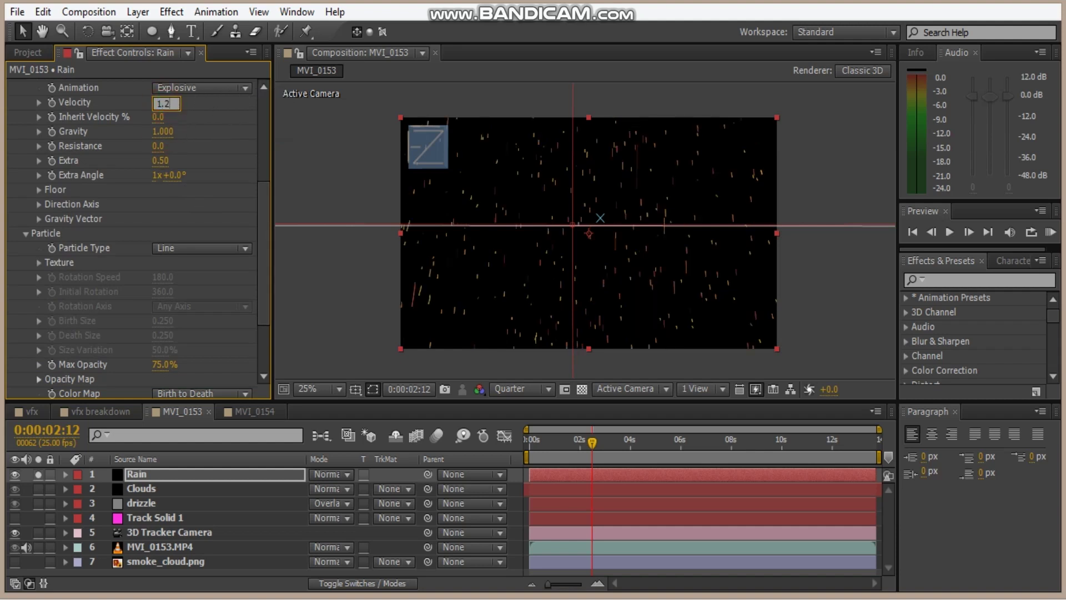
text(1.2)
key(Return)
Change the rain particles' Birth Color to a pale blue
scroll(262, 222, down, 2)
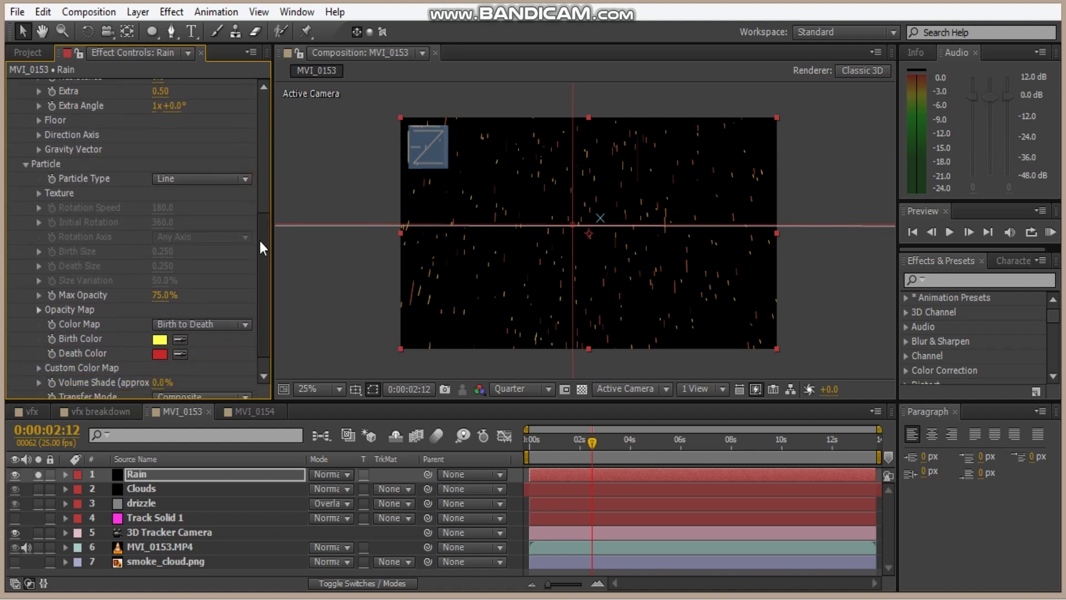
scroll(260, 238, down, 1)
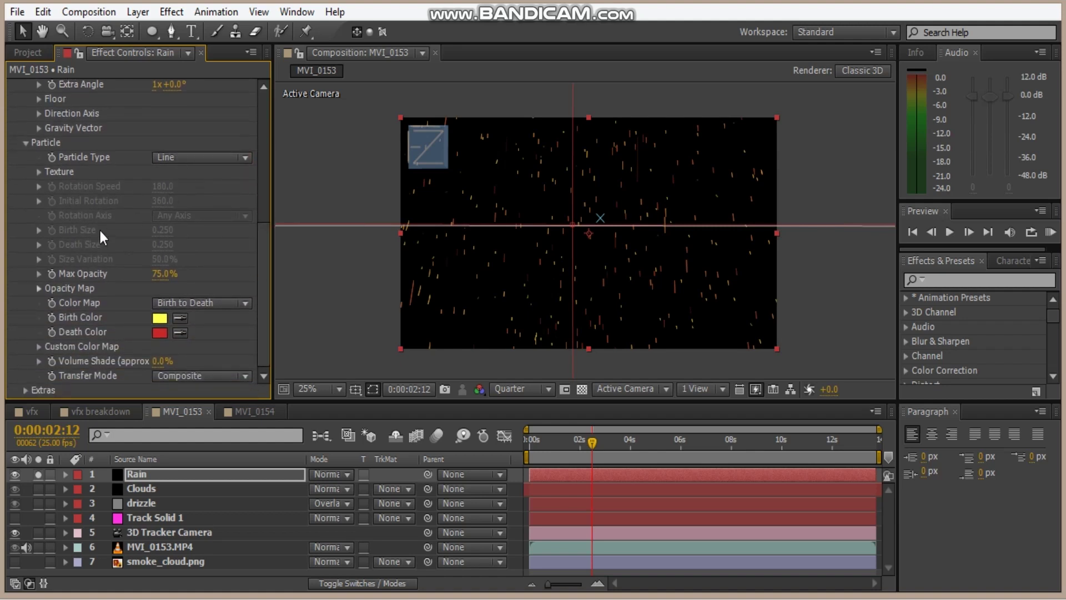
click(159, 319)
drag(341, 364, 341, 303)
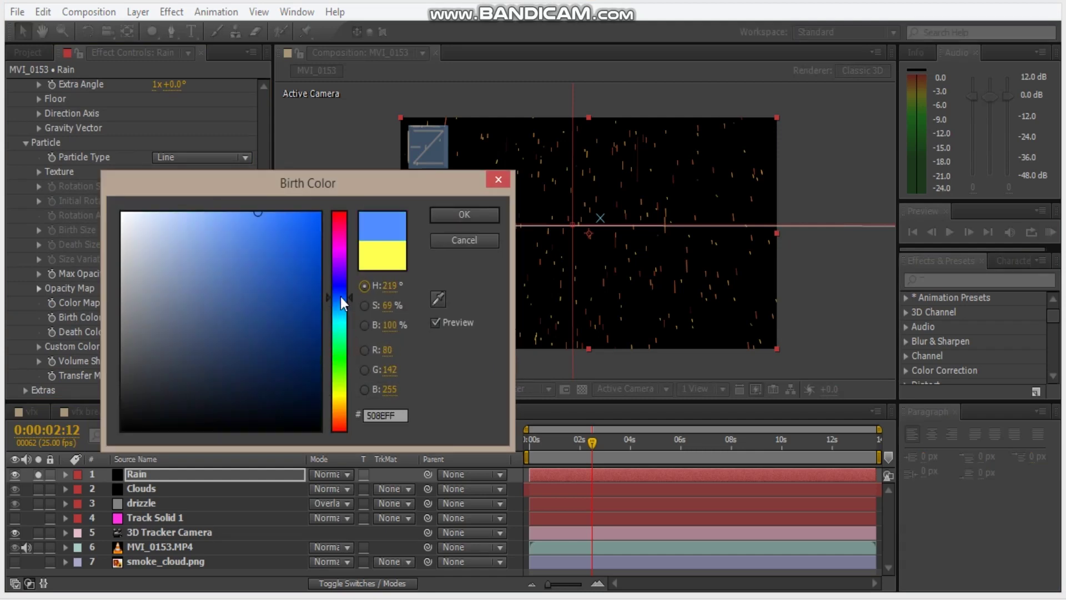
drag(235, 229, 170, 214)
click(444, 217)
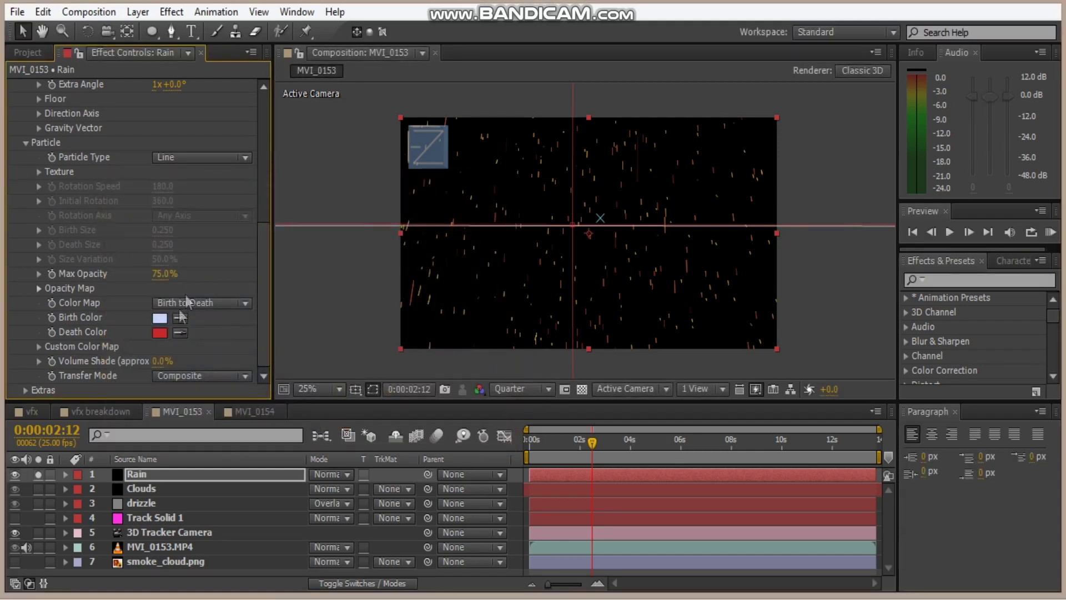
Change the rain particles' Death Color to white
click(159, 332)
click(150, 233)
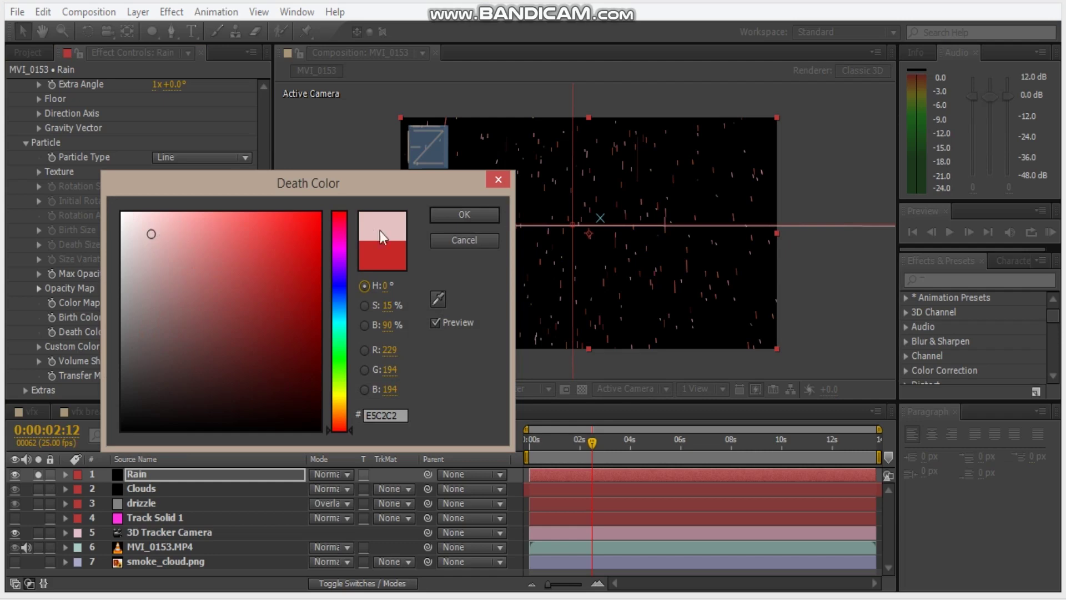
drag(163, 240, 122, 212)
click(470, 217)
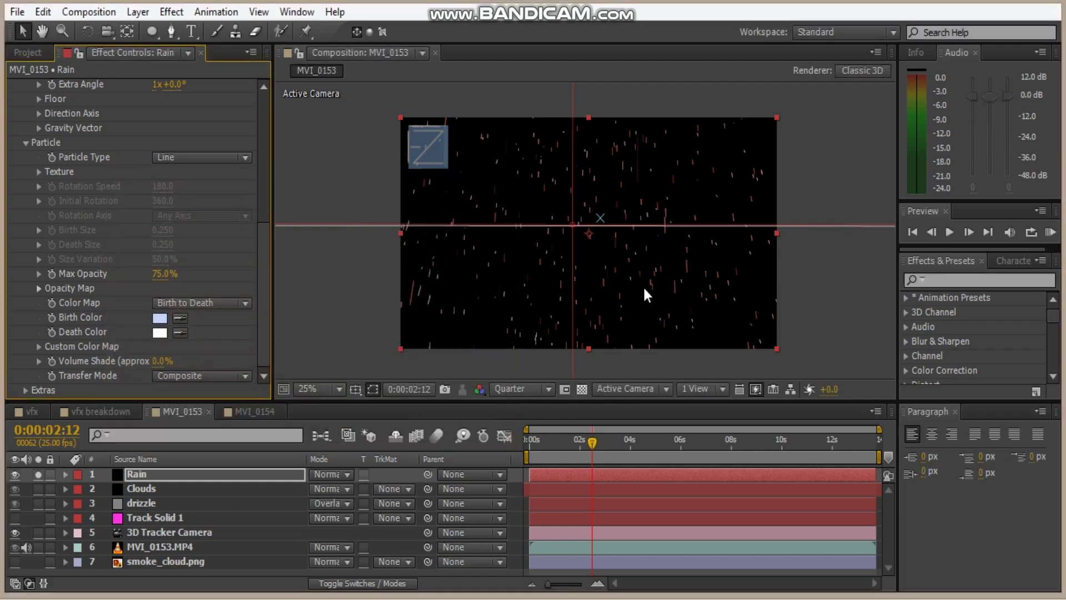
Unsolo the Rain layer and lower its Opacity to 60%
click(37, 475)
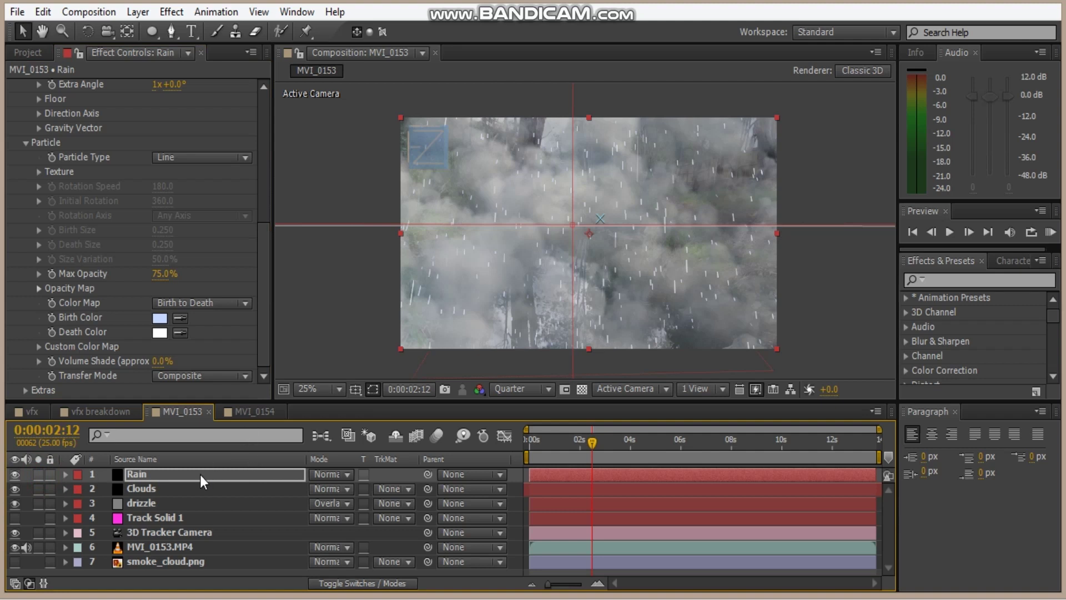
key(t)
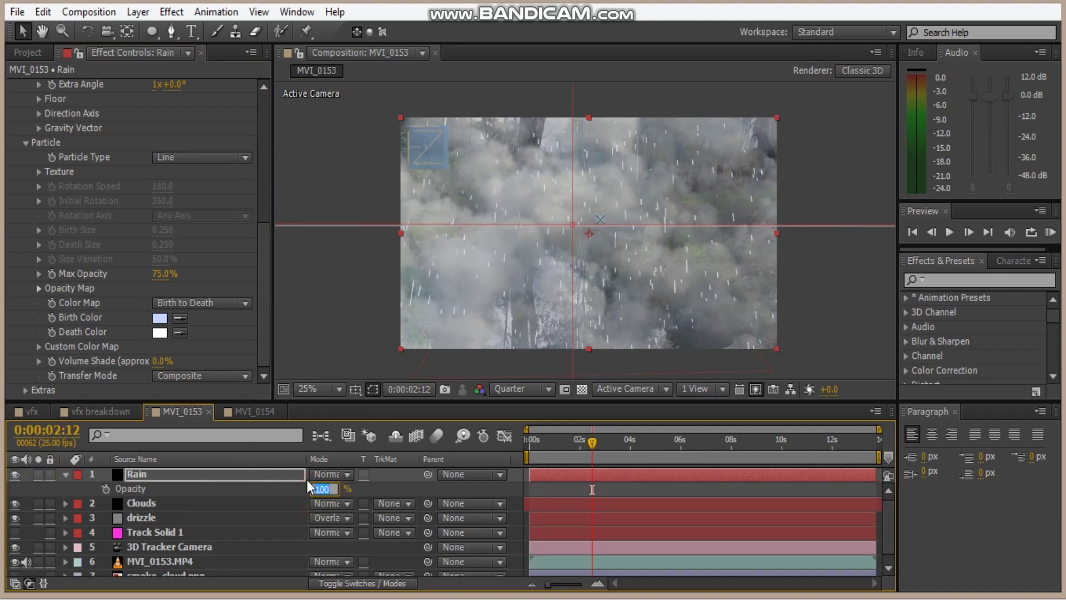
text(60)
key(Return)
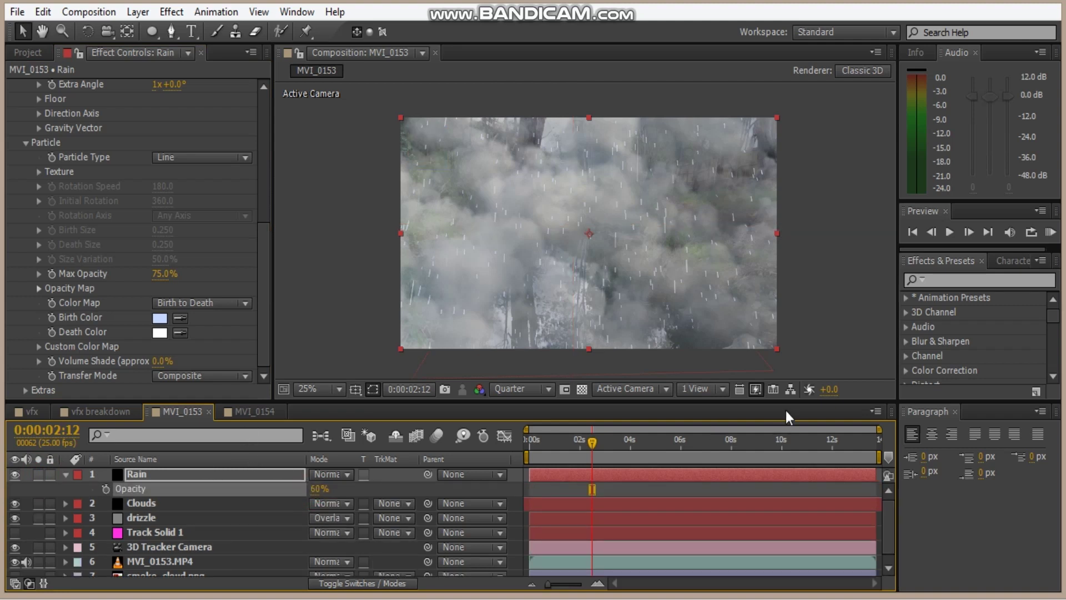
click(822, 305)
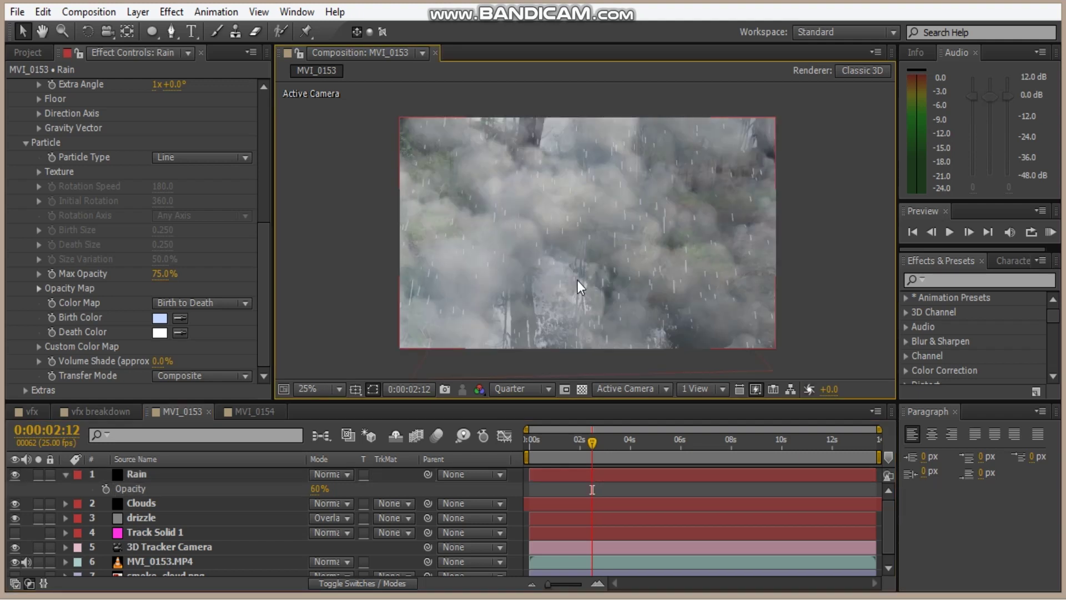
click(62, 476)
click(66, 474)
Shift the Rain layer slightly earlier so rain is already falling at the first frame, and extend its end to the composition's end
key(Home)
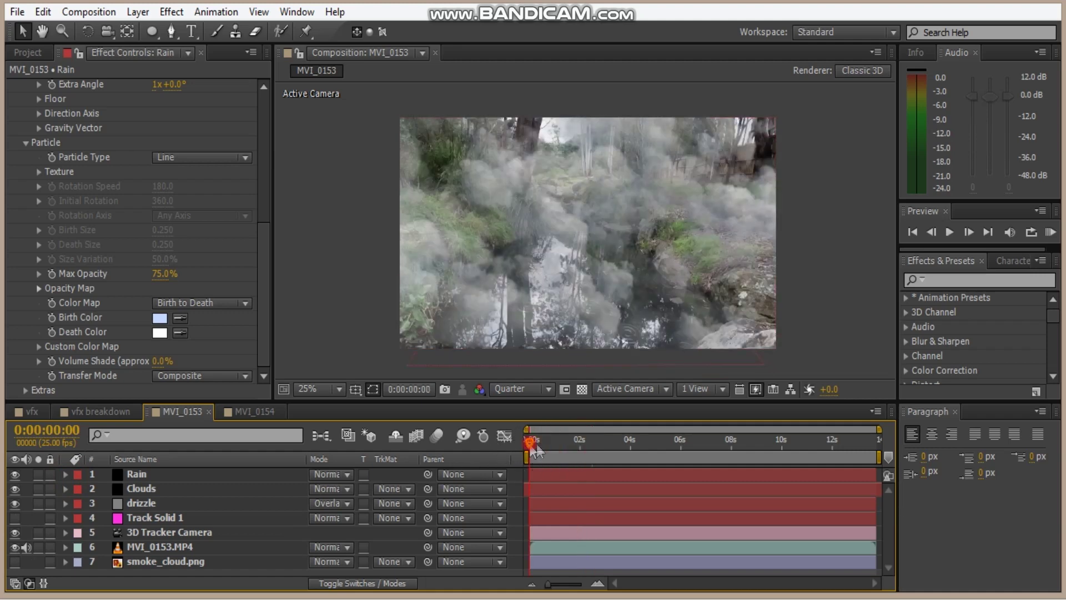
drag(529, 442, 560, 442)
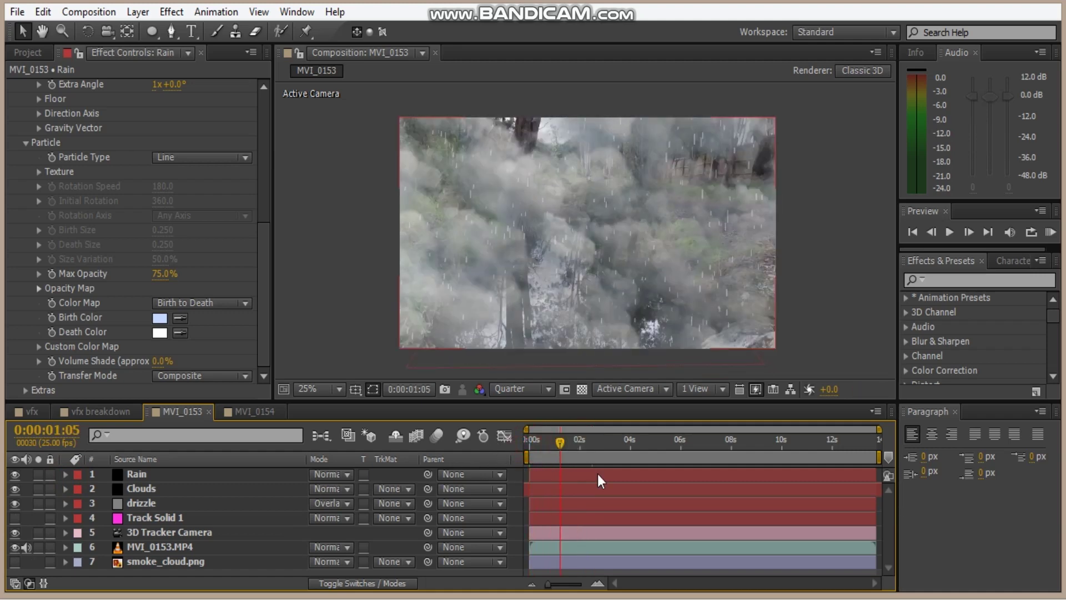
drag(598, 474, 577, 472)
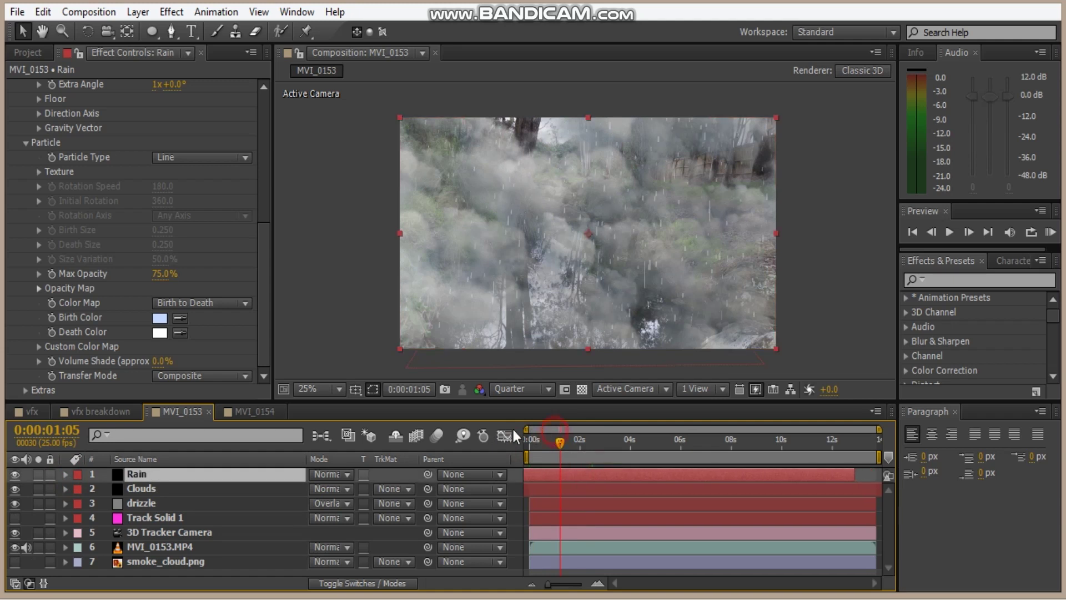
drag(538, 438, 496, 442)
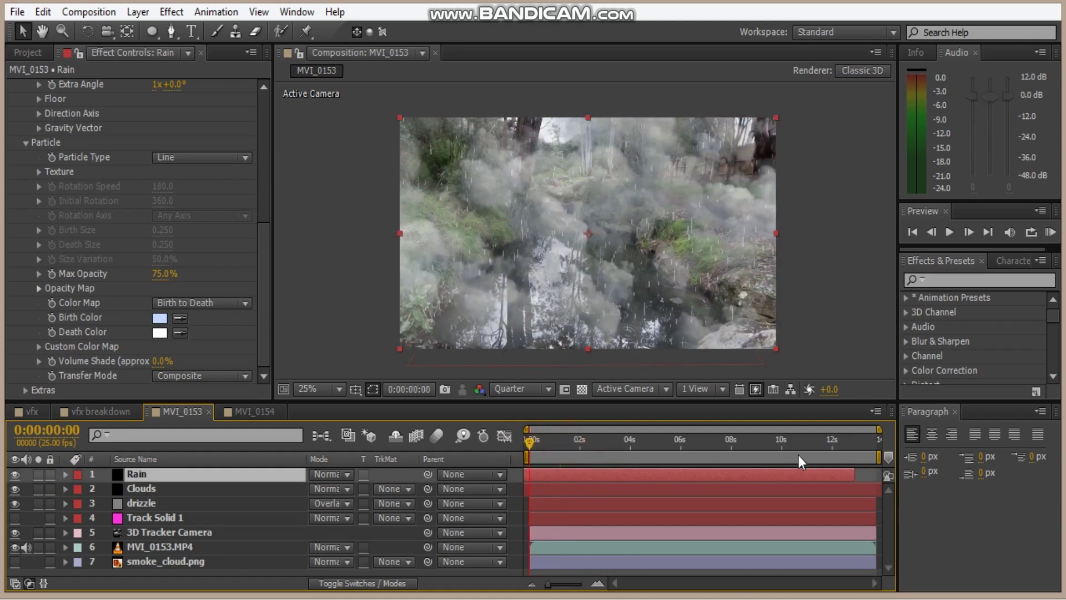
click(876, 442)
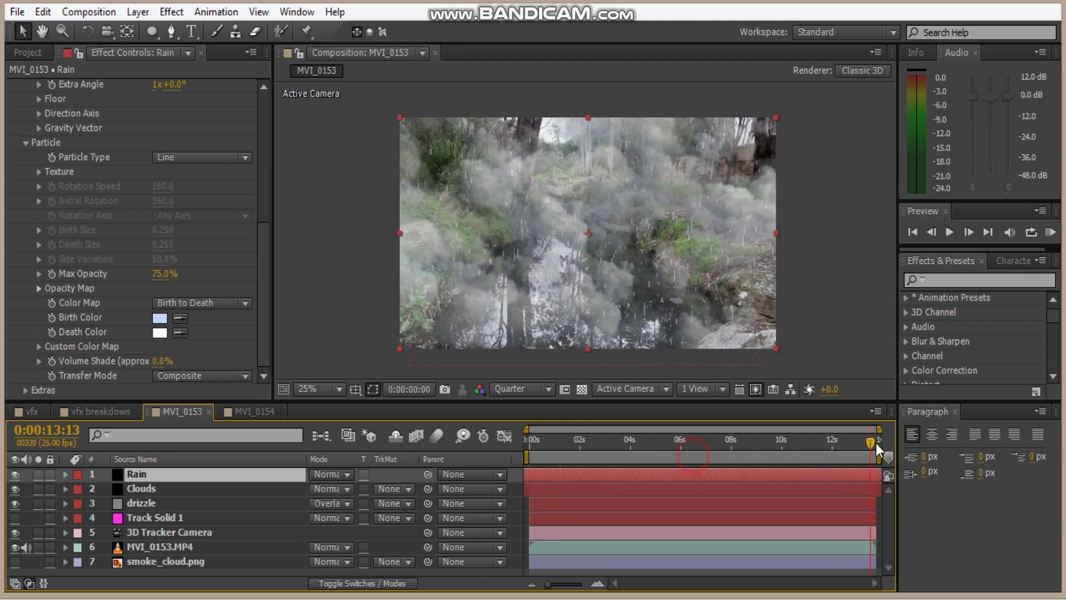
Solo the Rain layer at the last frame, raise the producer's Radius Z to 13.185, then return to the start and unsolo it
scroll(649, 239, up, 1)
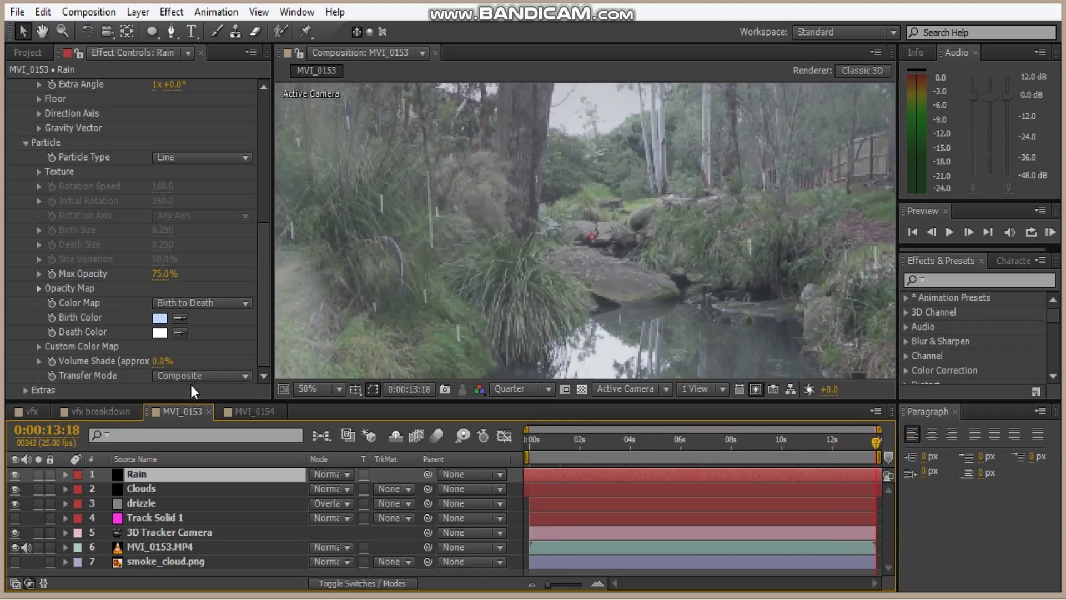
click(37, 475)
scroll(428, 261, down, 1)
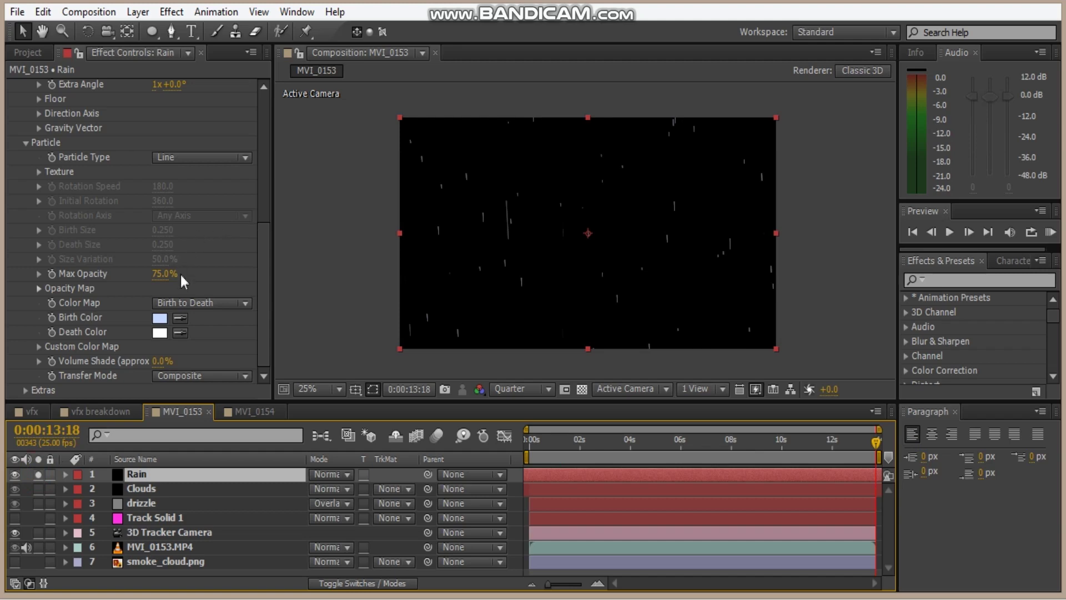
scroll(211, 252, up, 5)
drag(162, 245, 361, 245)
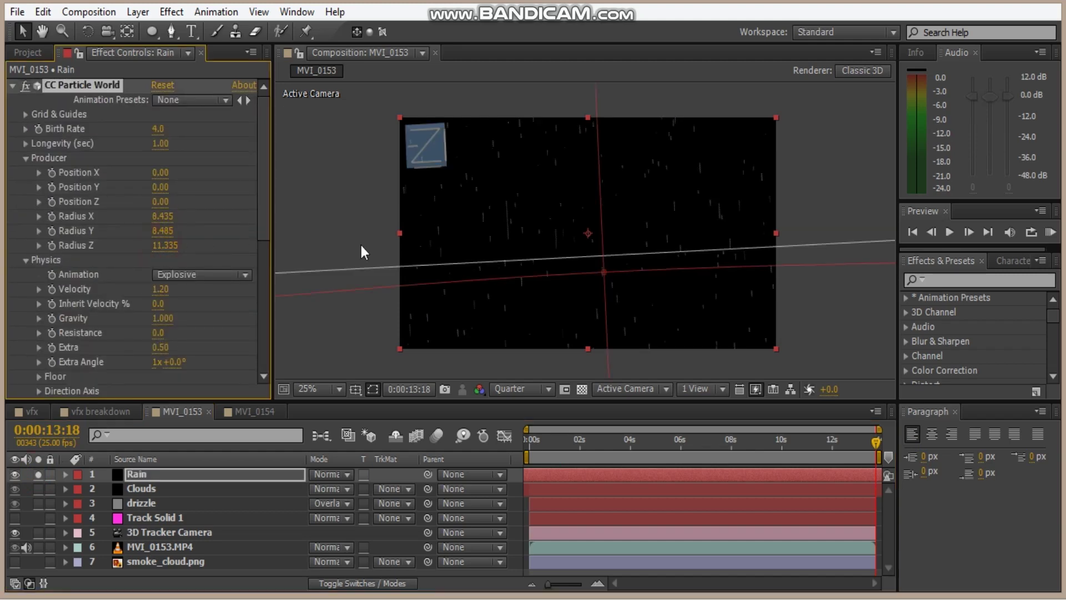
drag(165, 245, 322, 251)
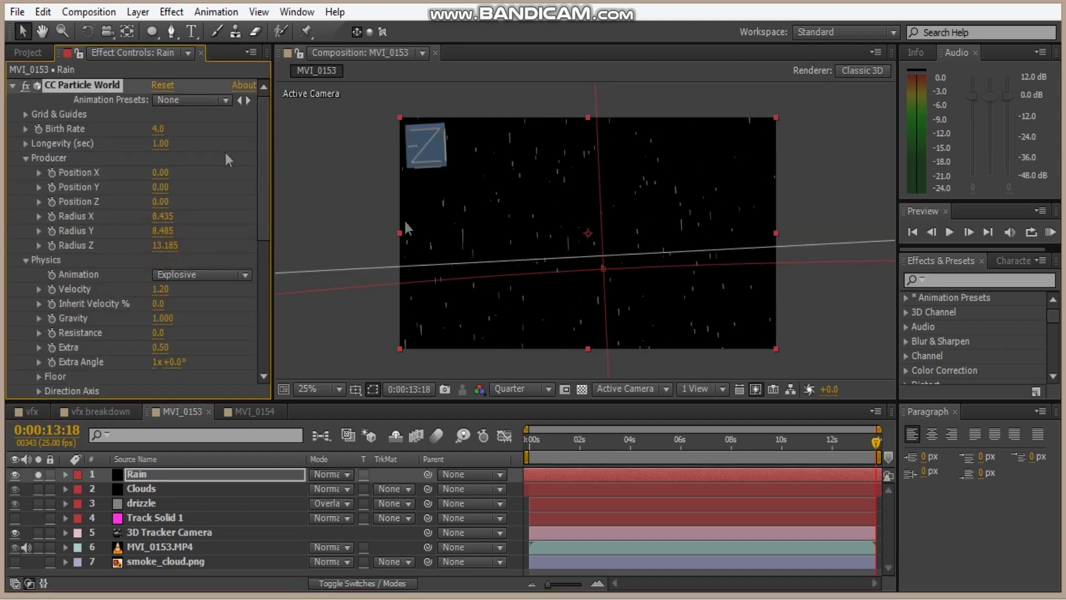
key(Home)
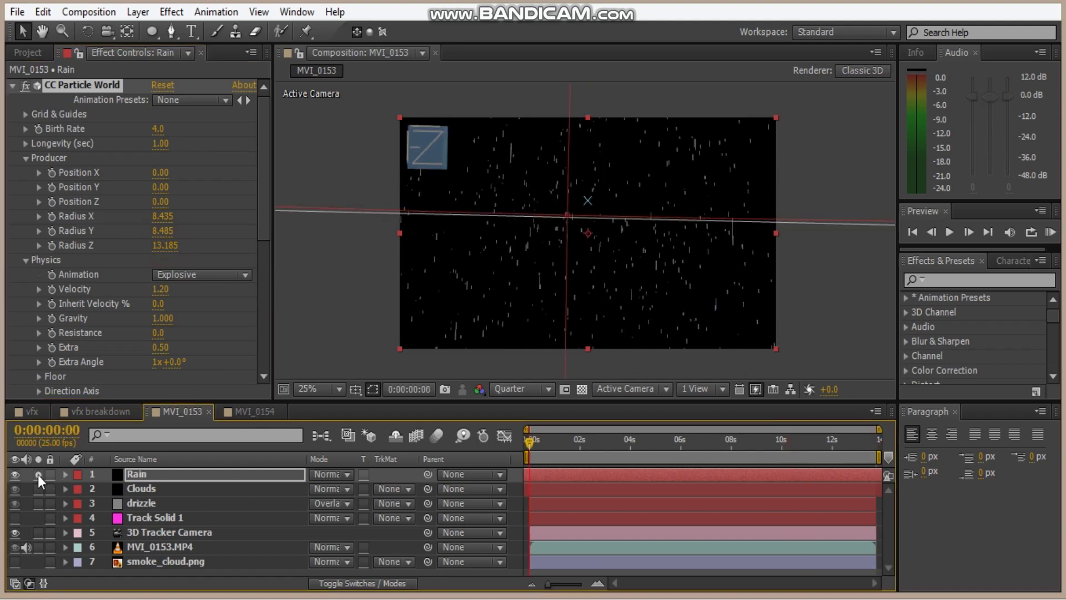
click(38, 475)
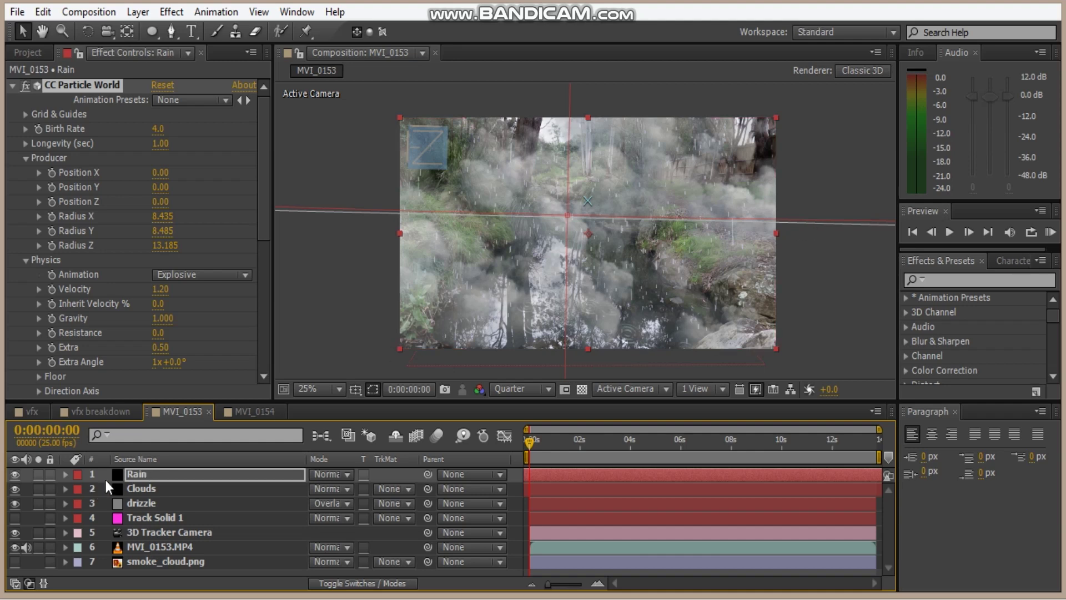
Add an adjustment layer above Rain and name it vingette
key(ctrl+alt+y)
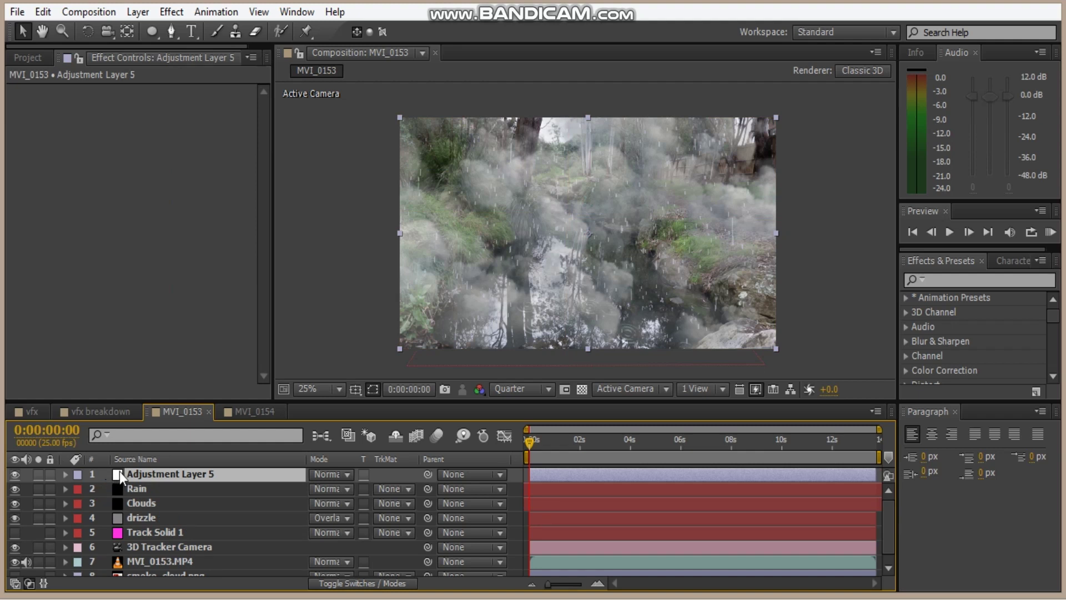
key(Return)
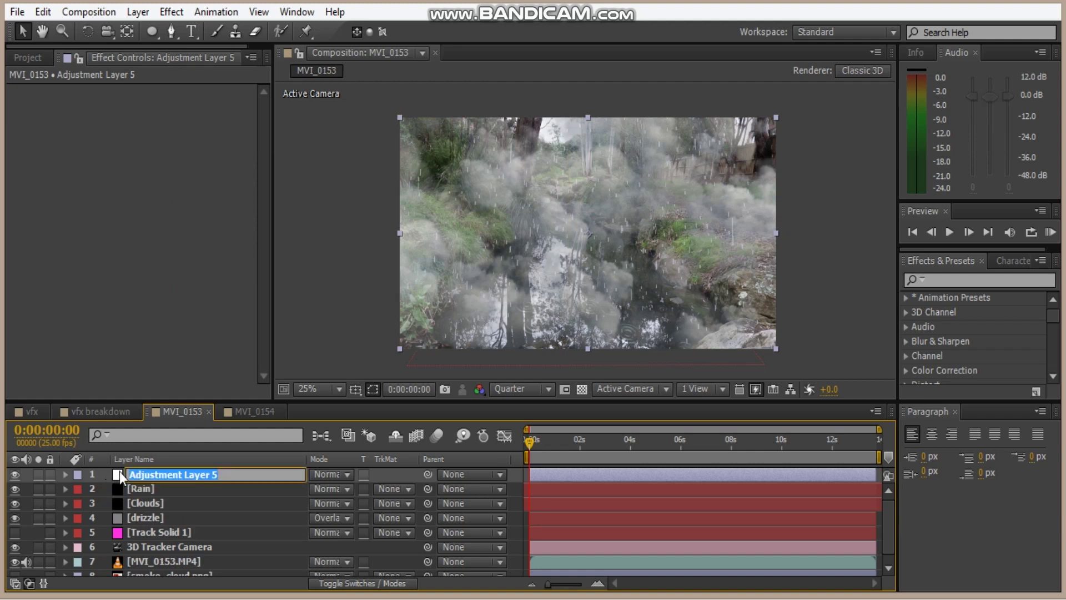
text(vingette)
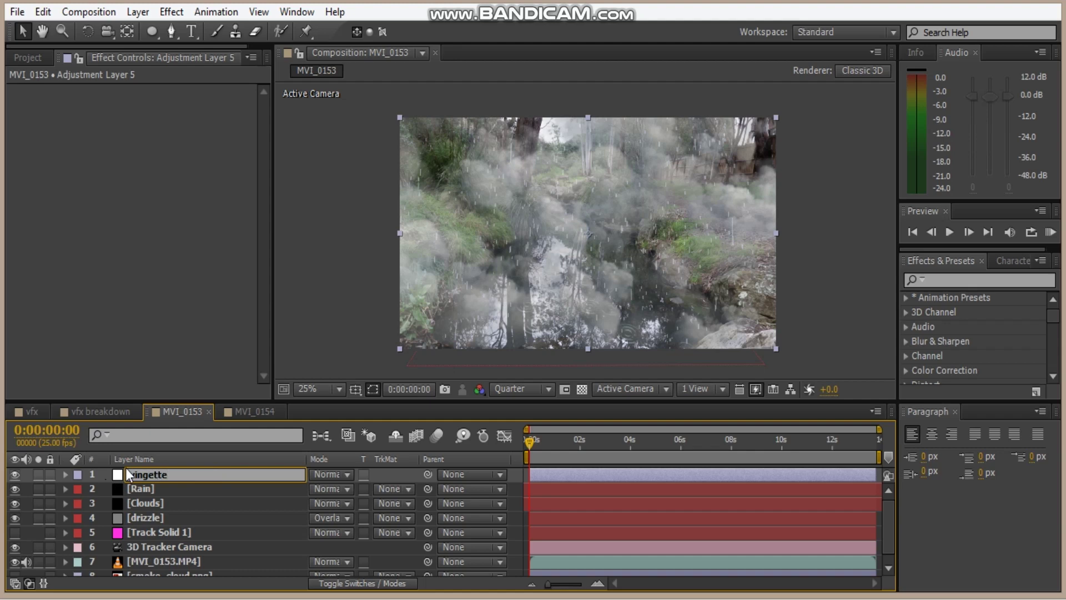
click(190, 491)
click(186, 475)
Apply the Curves color correction effect to the vingette adjustment layer
right_click(112, 155)
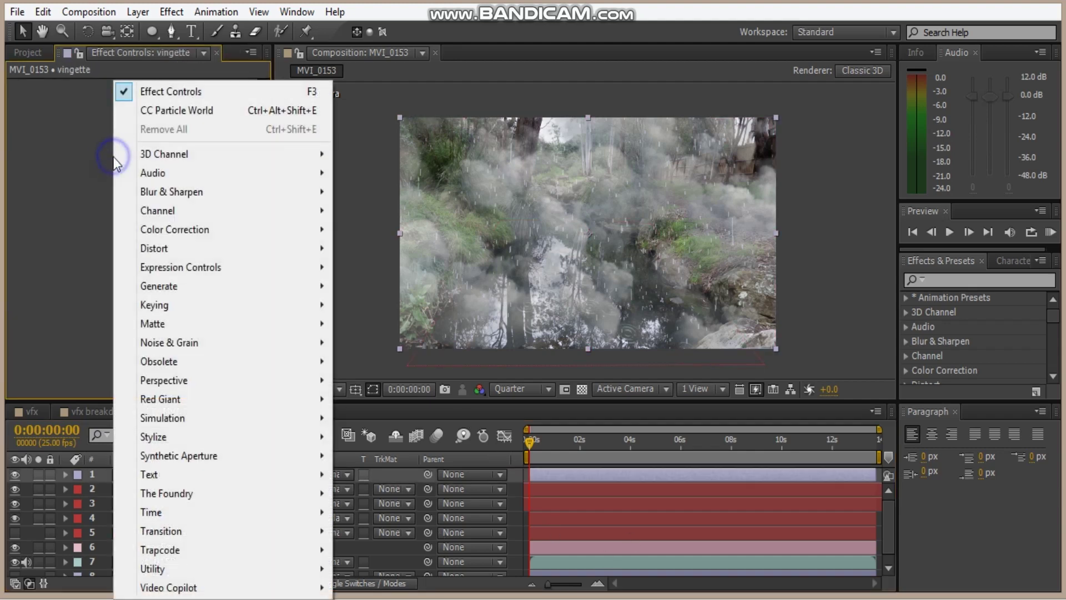
mouse_move(272, 230)
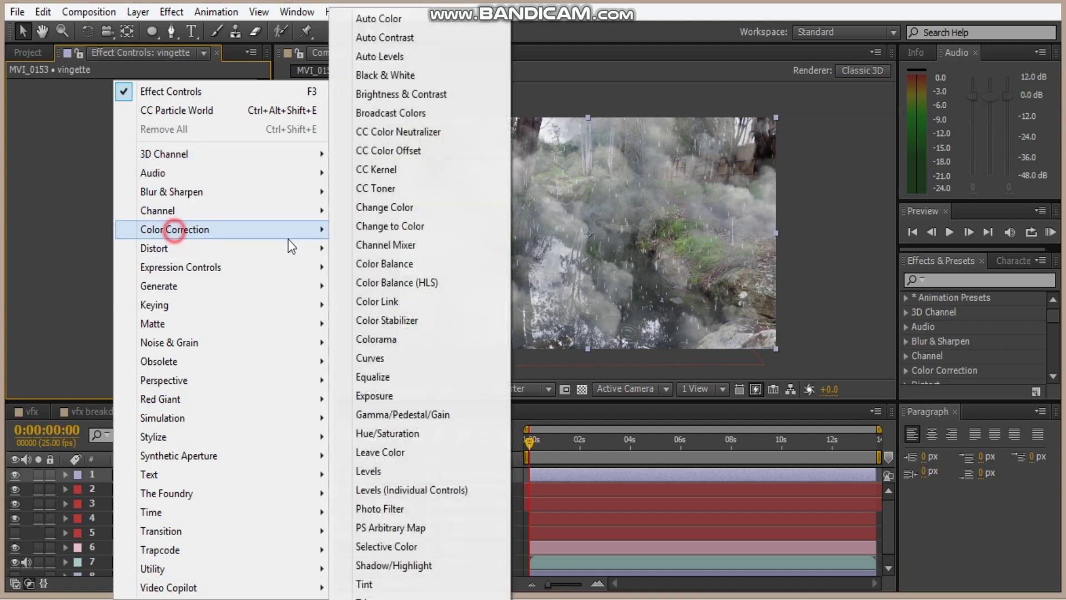
click(431, 351)
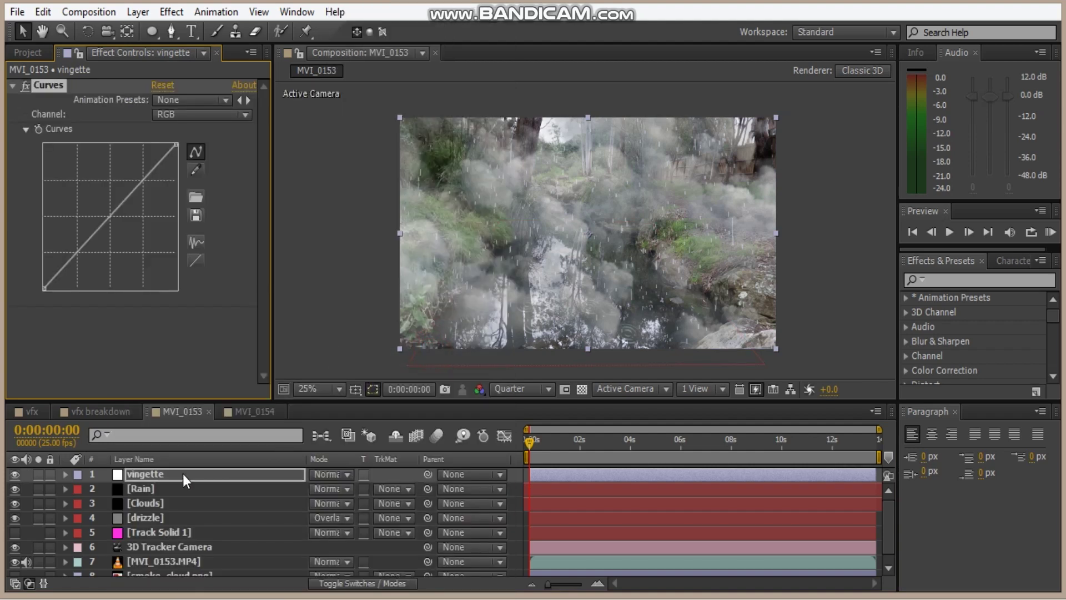
Add a frame-filling elliptical mask to the vingette layer and set its mode to Subtract
double_click(151, 35)
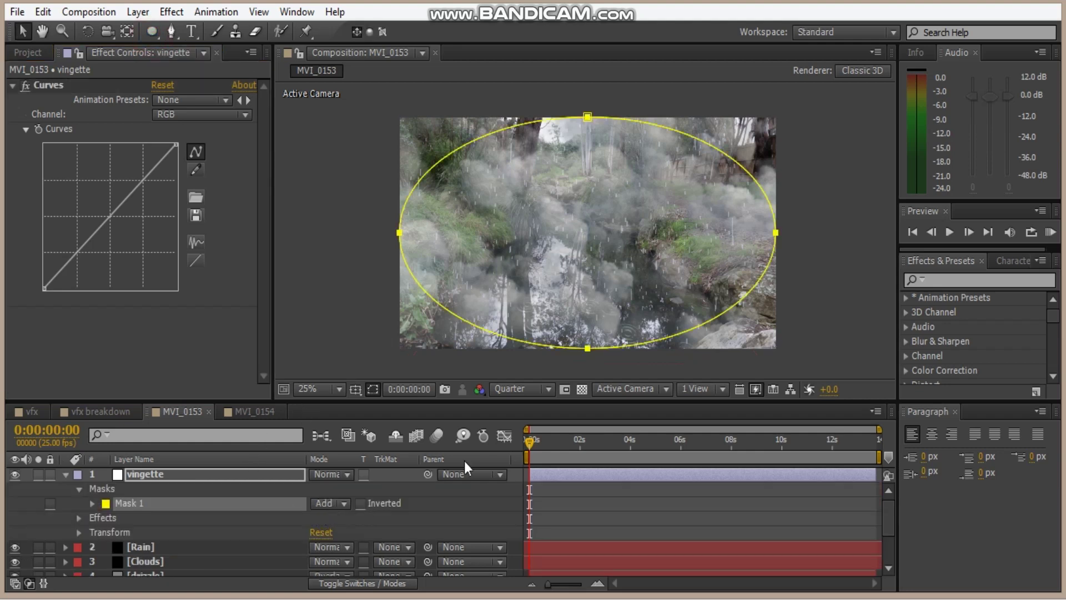
click(331, 503)
click(383, 408)
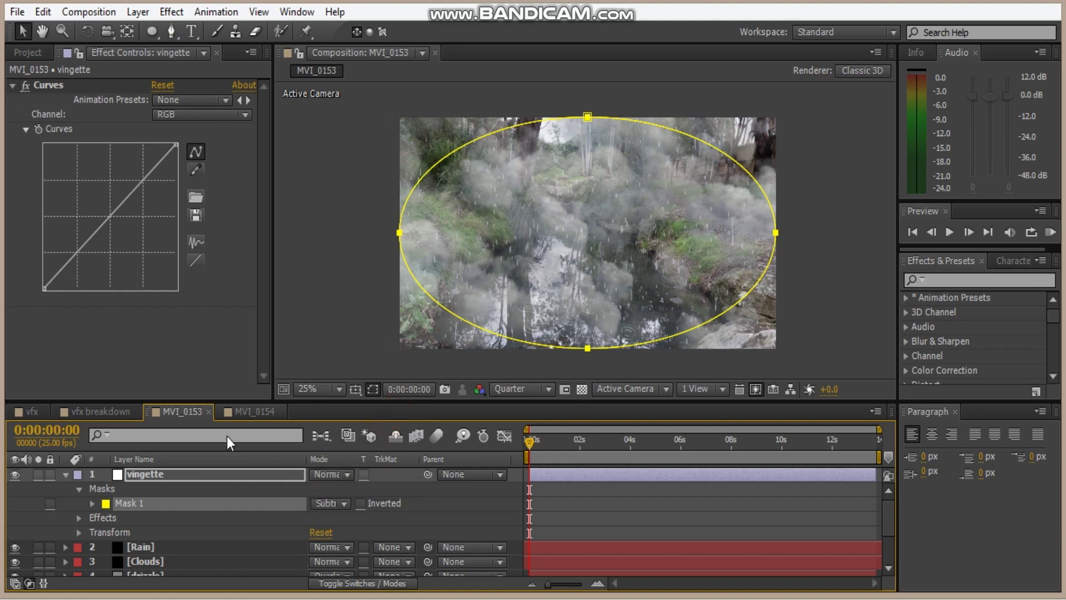
Bend the vingette layer's RGB curve downward to darken the frame edges, and feather its mask by 303 pixels
mouse_move(122, 232)
mouse_down()
mouse_move(132, 249)
mouse_move(127, 235)
mouse_up()
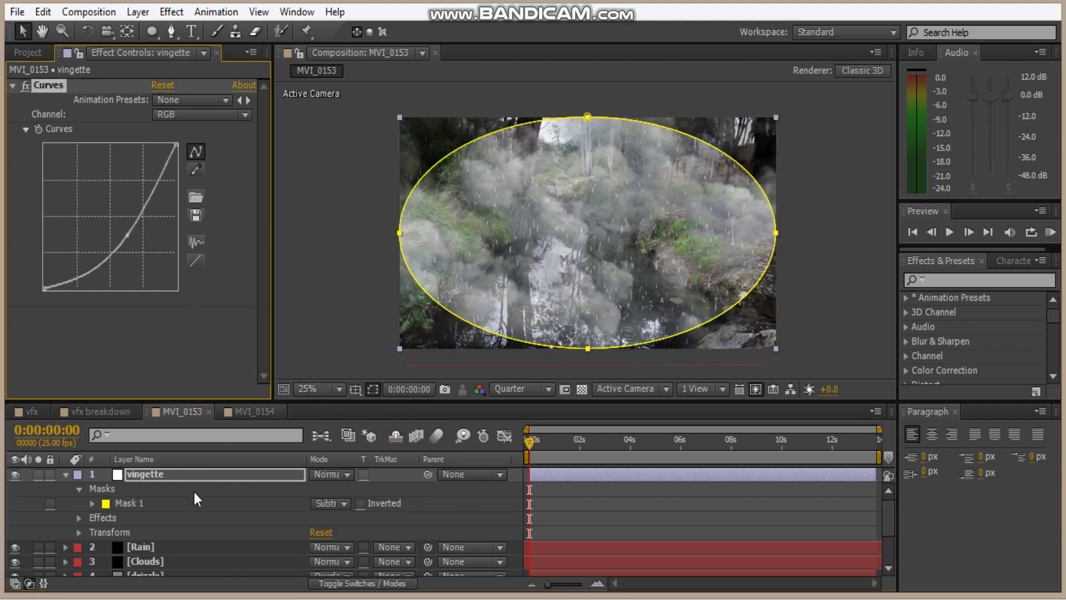
key(f)
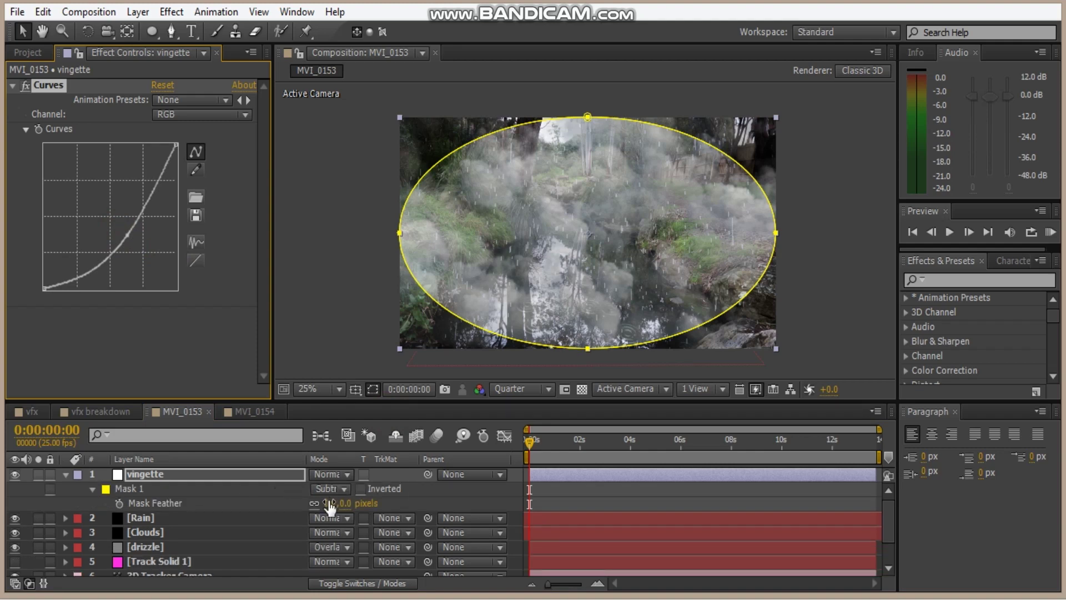
click(211, 502)
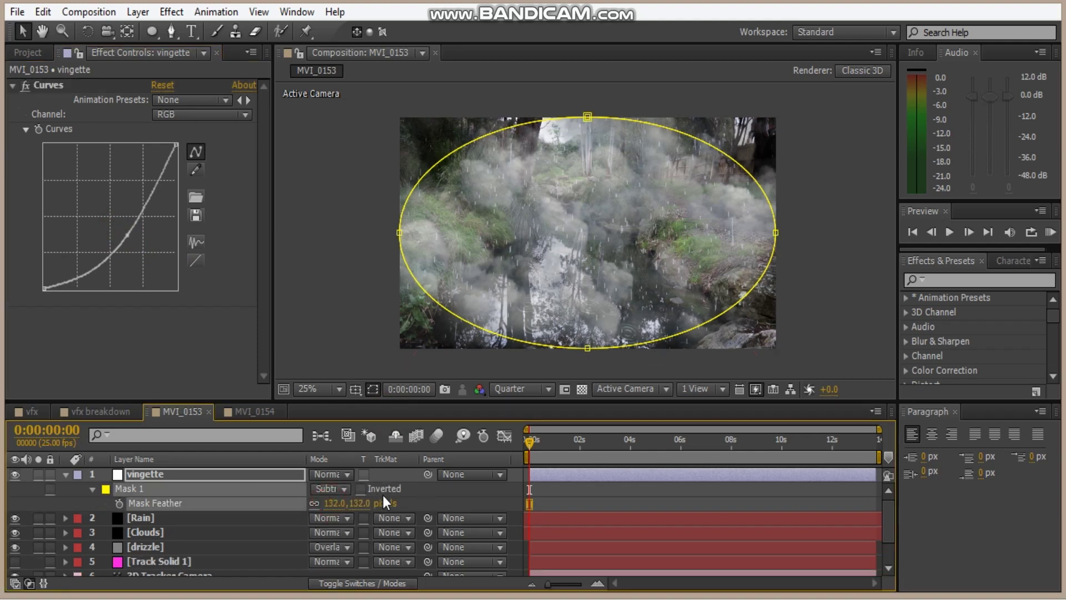
drag(330, 503, 462, 496)
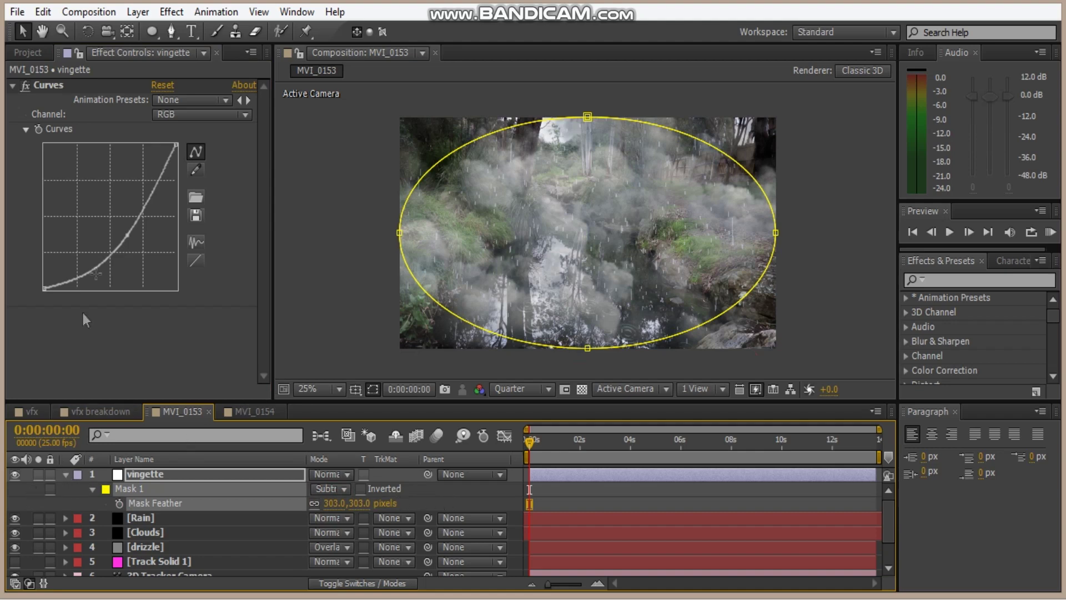
click(128, 238)
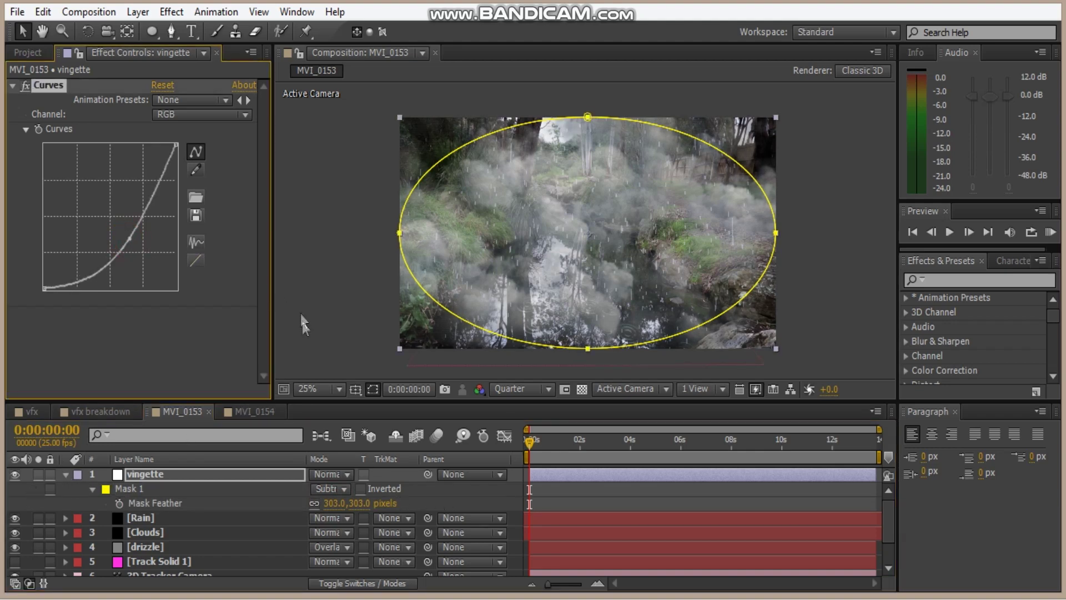
click(66, 475)
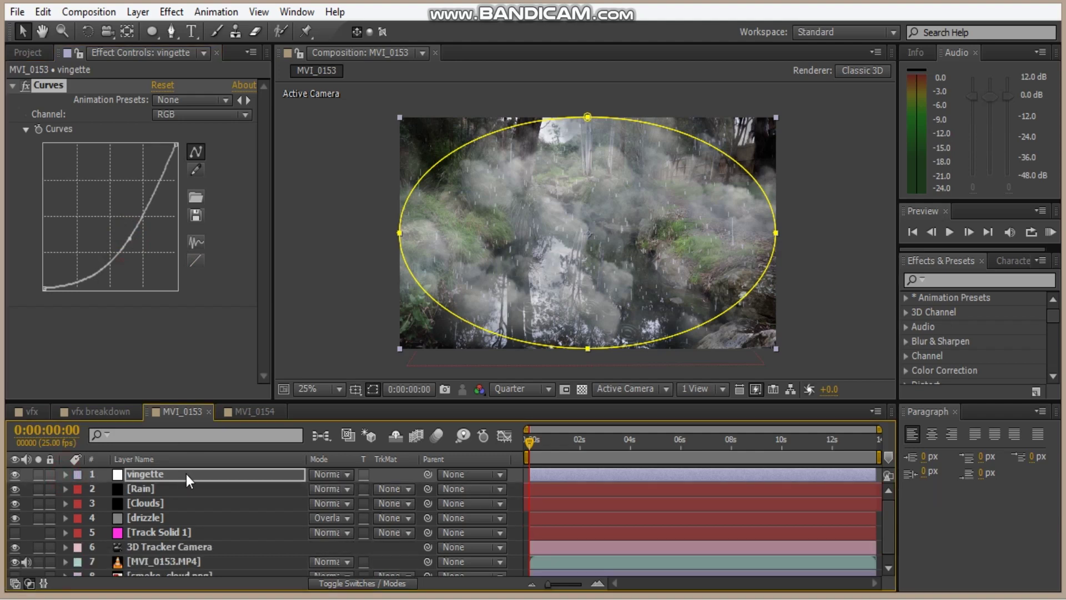
Add another adjustment layer at the top of the layer stack and name it CC
key(ctrl+alt+y)
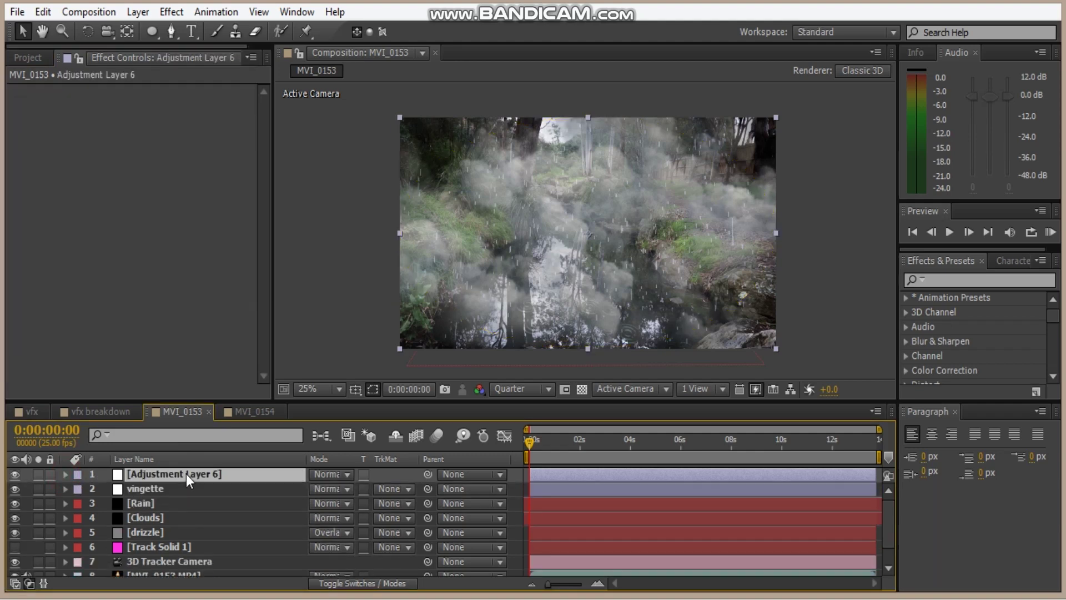
key(Return)
text(CC)
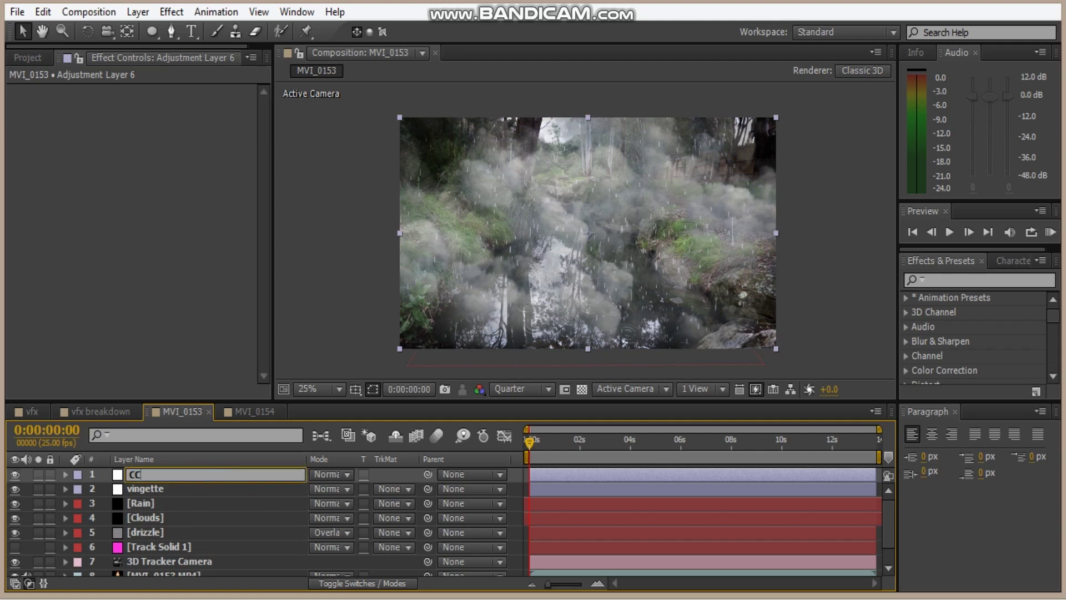
key(Return)
Apply Curves and Tint effects to the CC layer and place Tint above Curves
right_click(96, 281)
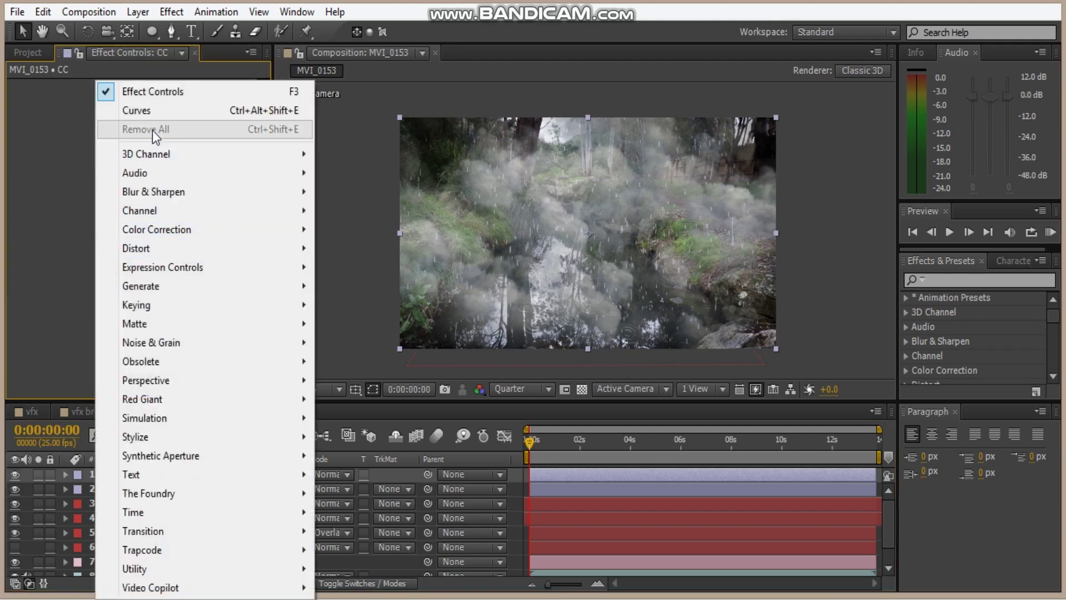
click(145, 110)
right_click(87, 336)
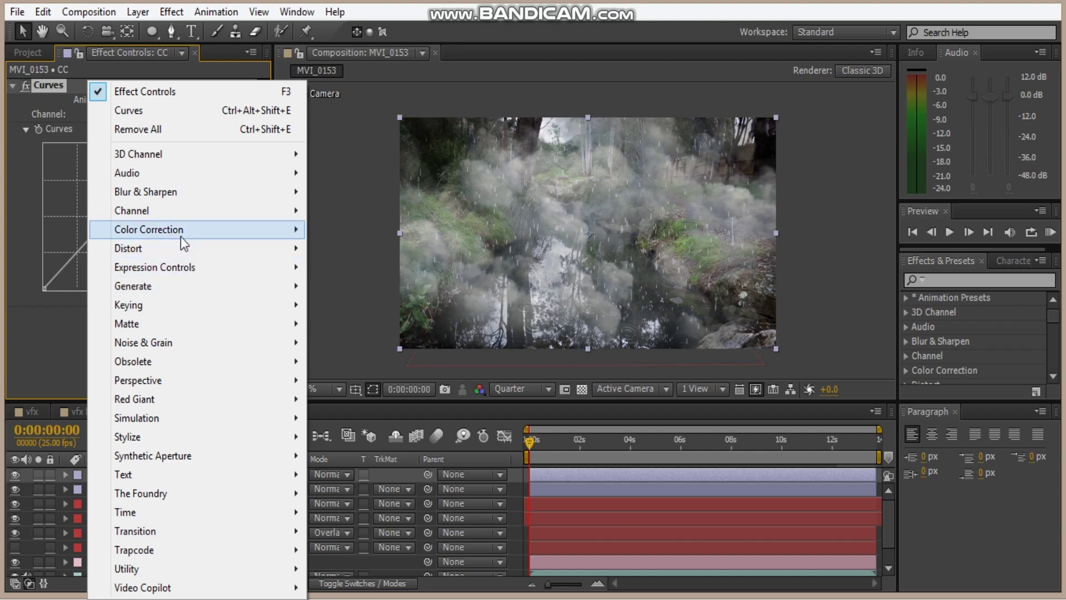
mouse_move(244, 231)
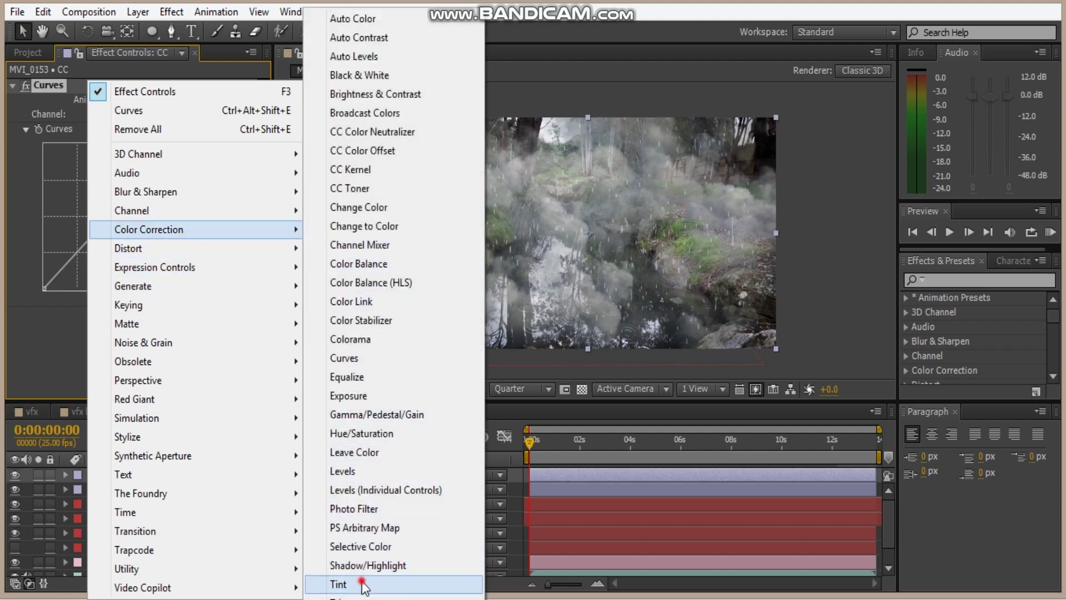
click(344, 584)
drag(42, 313, 56, 82)
Set the CC layer's Amount to Tint to 30% and shape its RGB curve into a gentle contrast S-curve
click(167, 144)
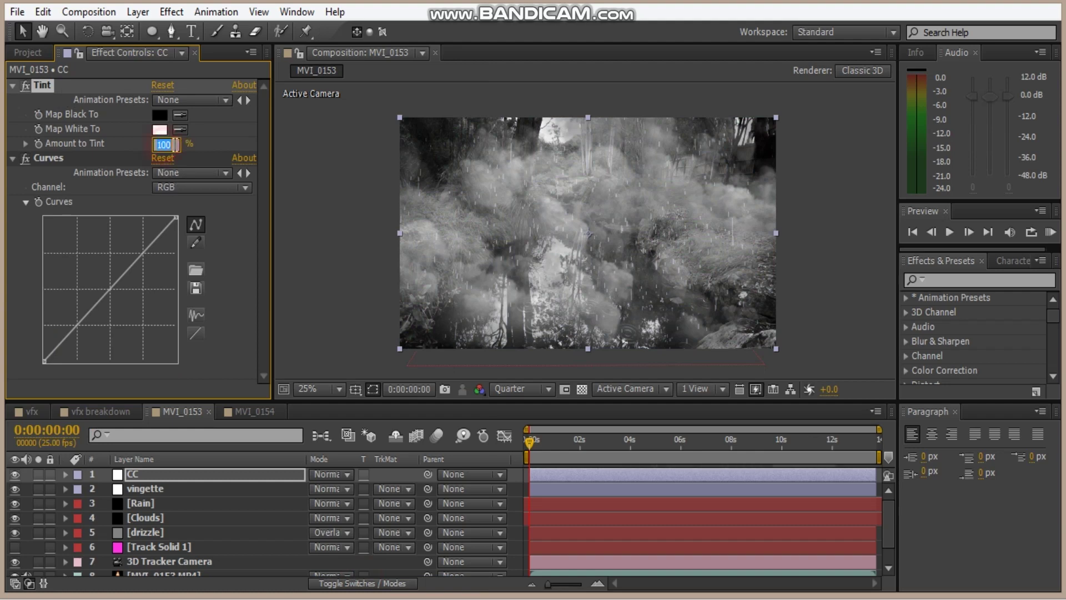
text(30)
key(Return)
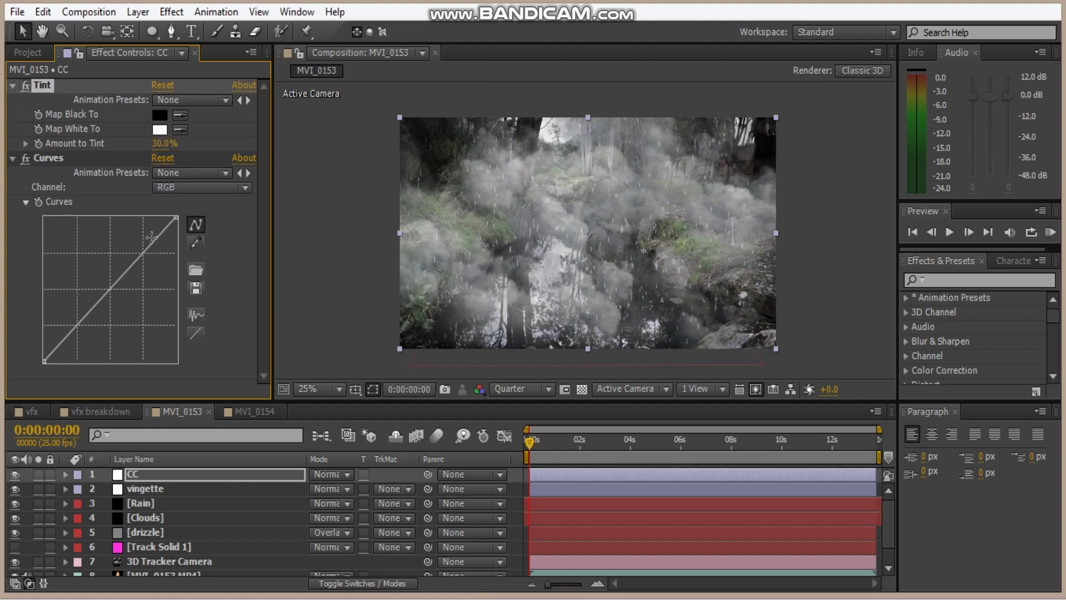
drag(98, 305, 98, 314)
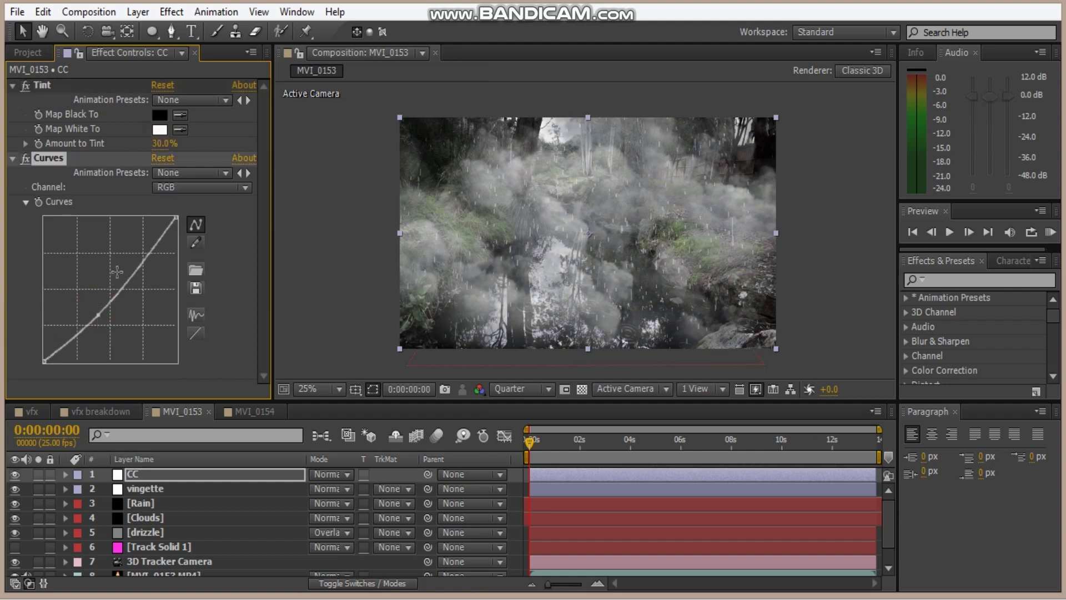
drag(126, 270, 127, 271)
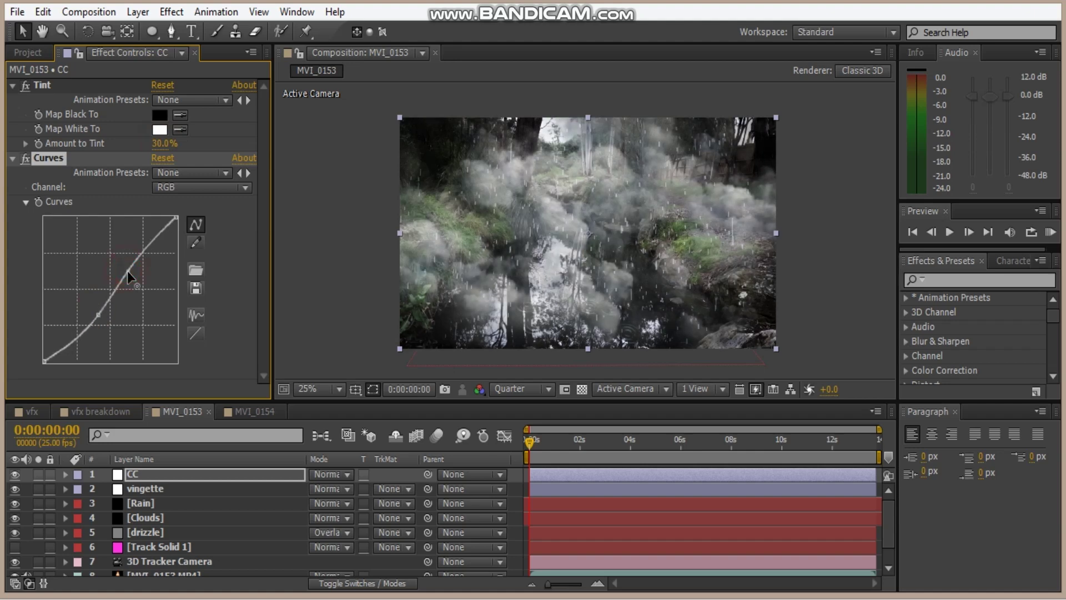
Bend the midpoint of the CC layer's Red channel curve slightly downward
click(179, 187)
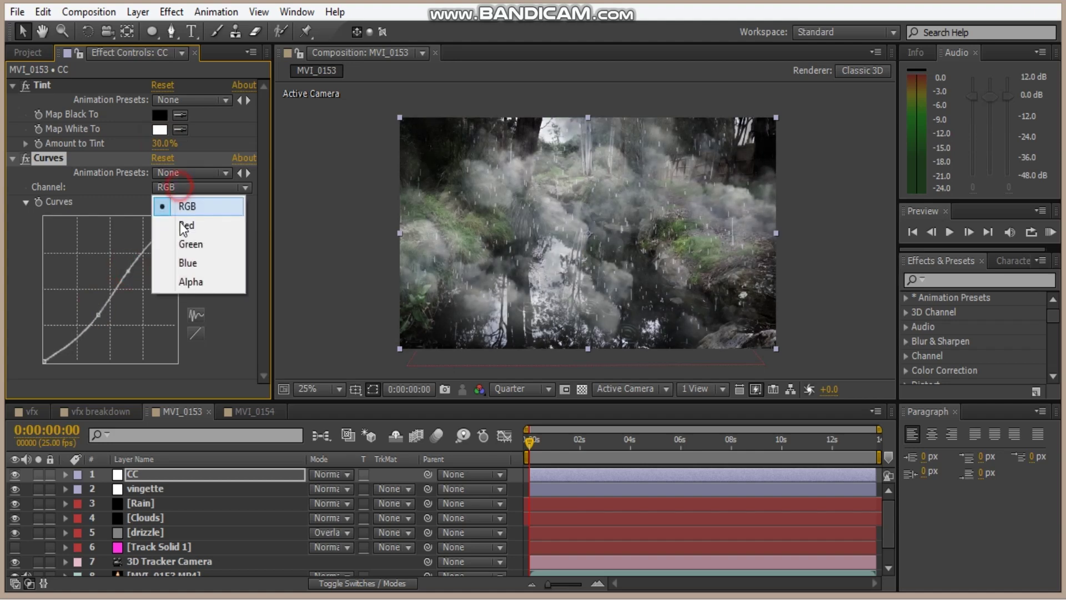
click(172, 224)
drag(116, 287, 112, 294)
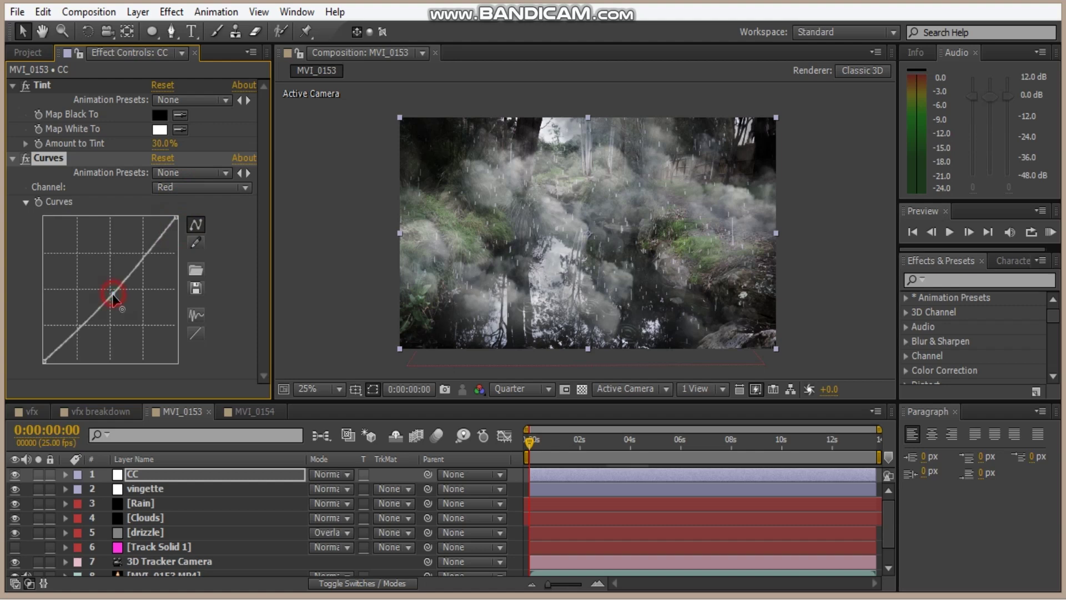
Bend the midpoint of the CC layer's Blue channel curve slightly upward
click(187, 188)
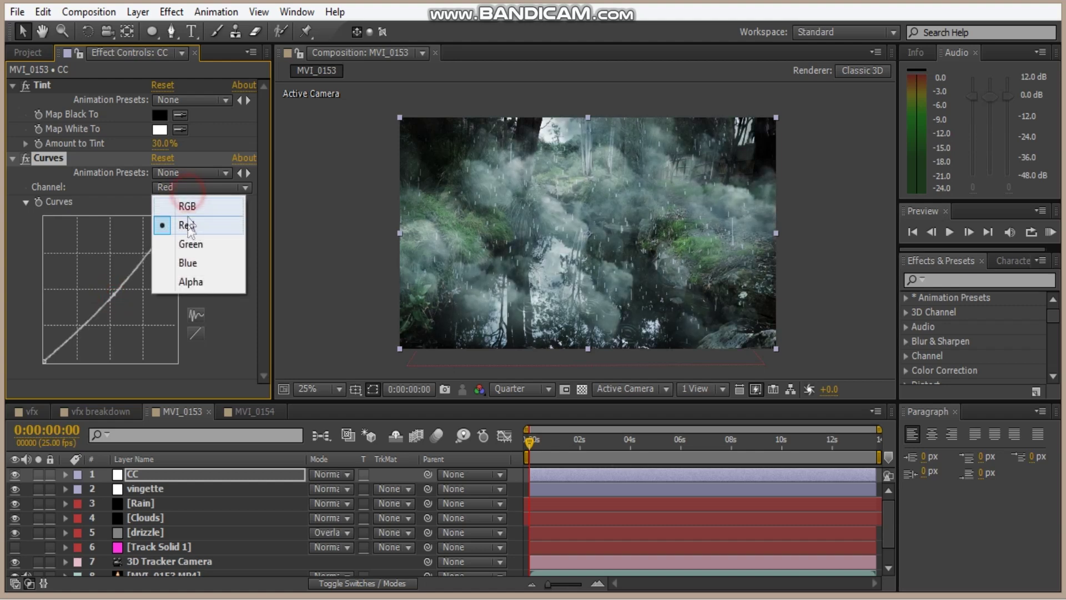
click(211, 261)
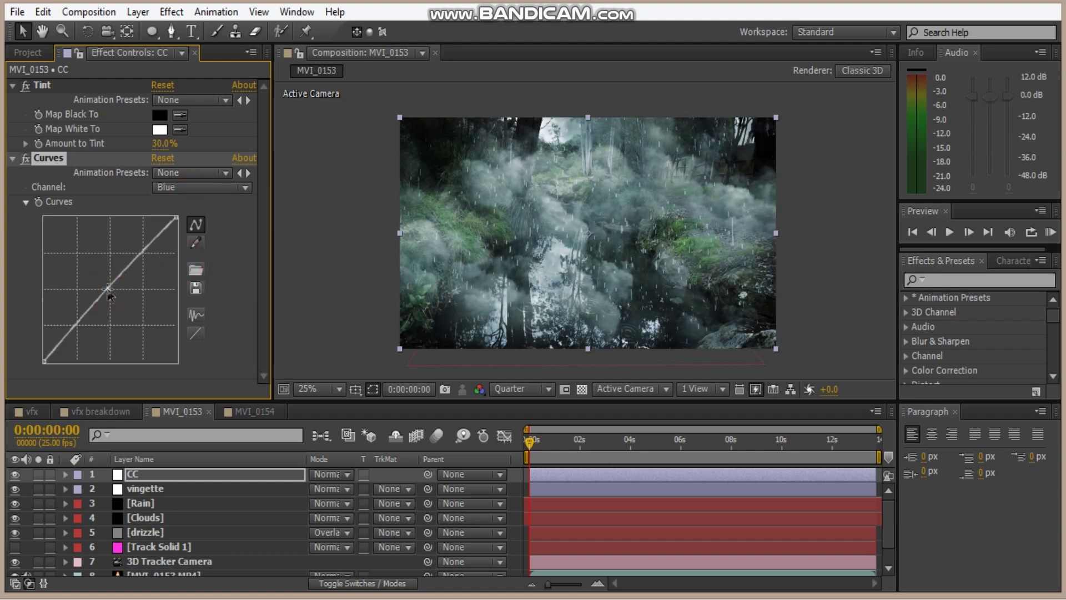
click(107, 288)
click(110, 290)
Return to the Red channel curve, pull its midpoint down a little further, and deselect the CC layer
click(186, 223)
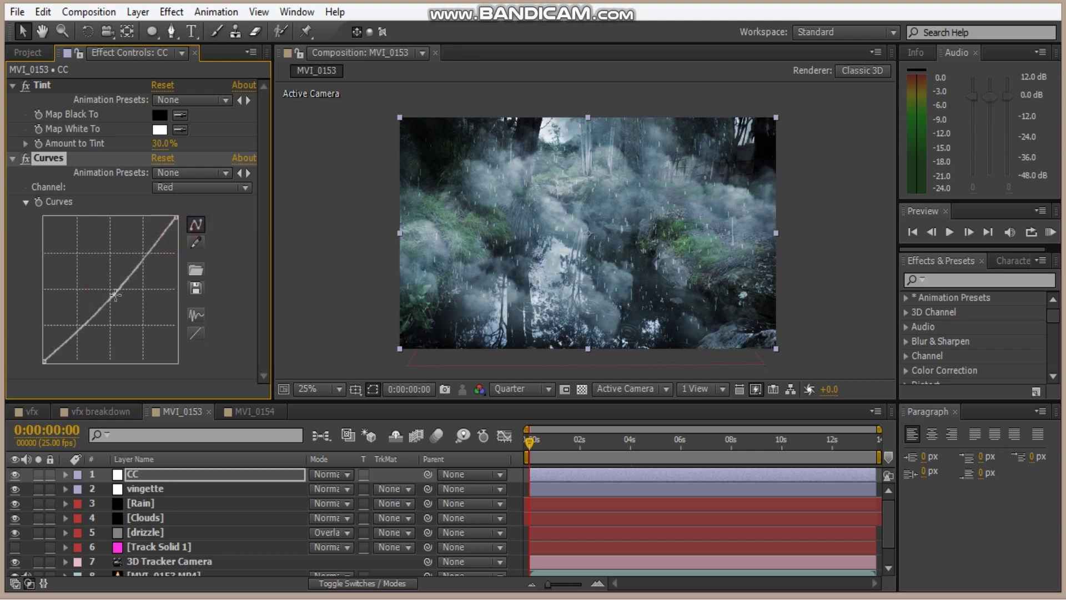
click(113, 296)
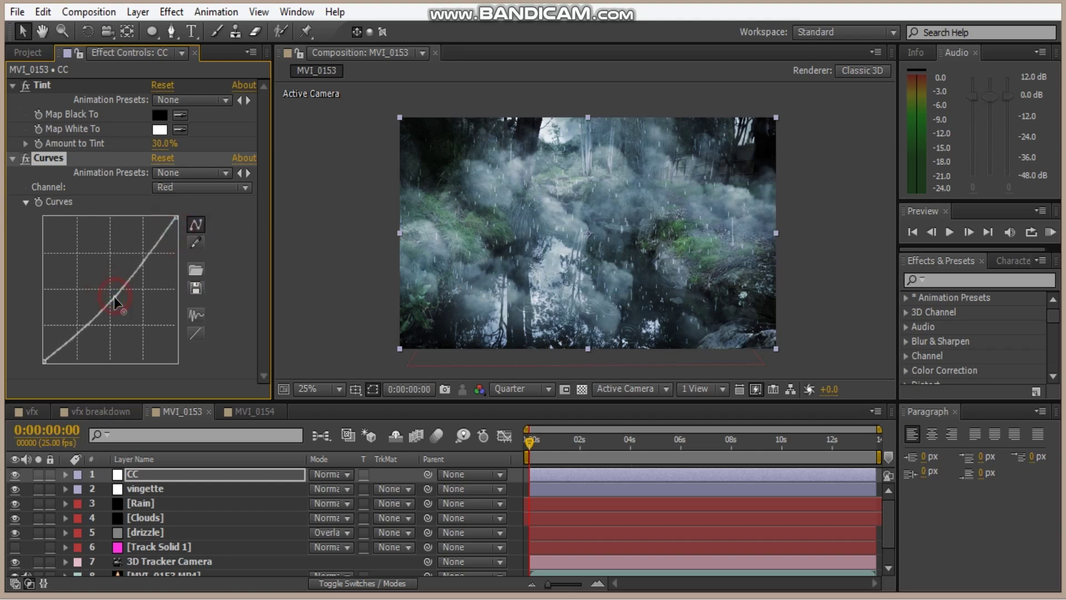
click(340, 240)
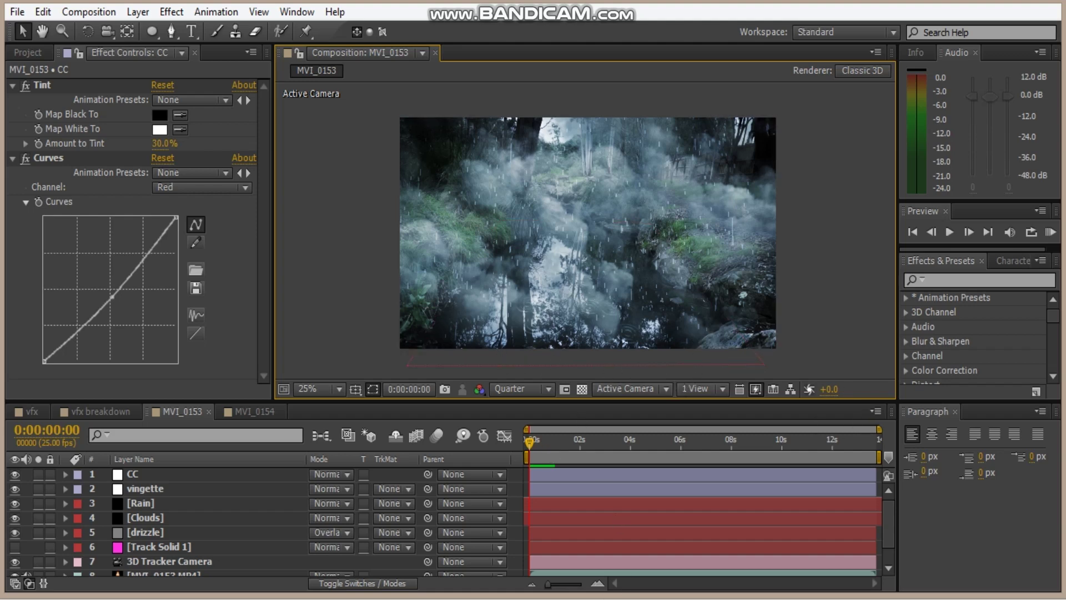
Switch to the browser, look over the Rain Fog section of the website's videos page, and return to After Effects
key(alt+Tab)
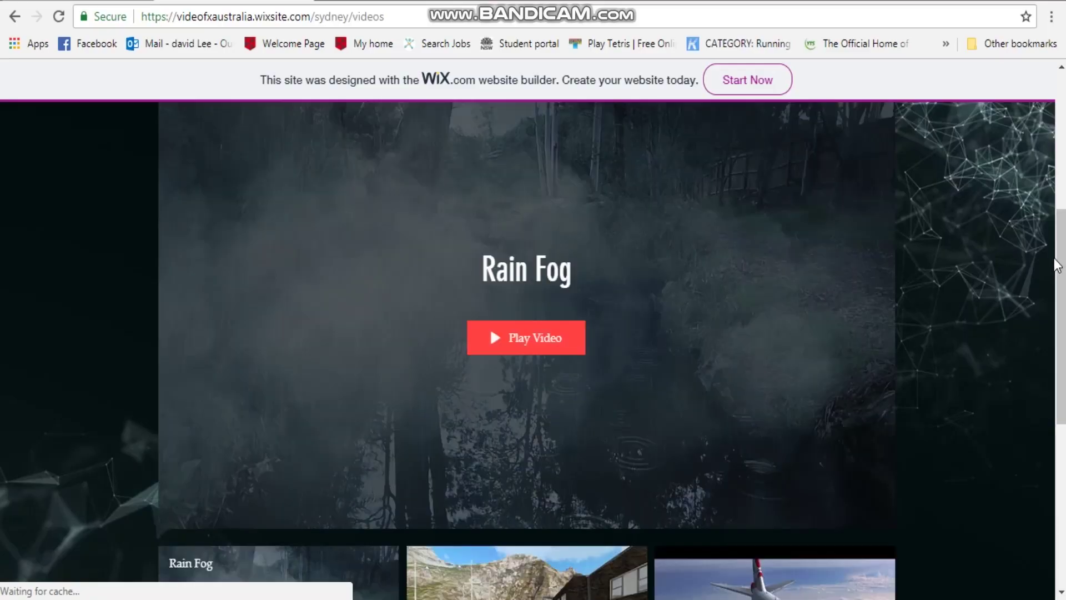
drag(1060, 263, 1064, 238)
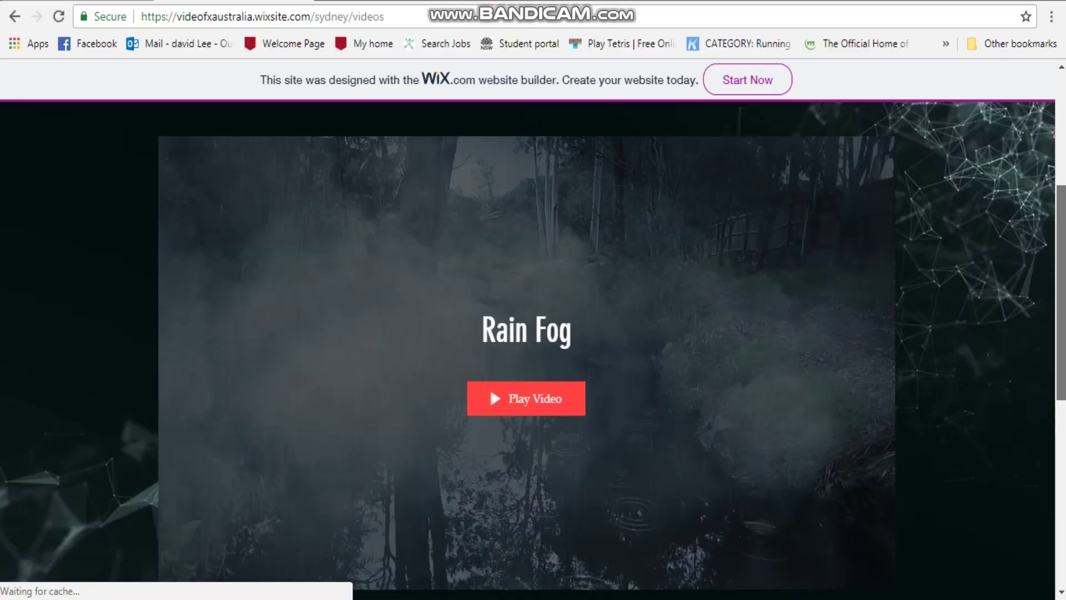
scroll(1062, 268, down, 2)
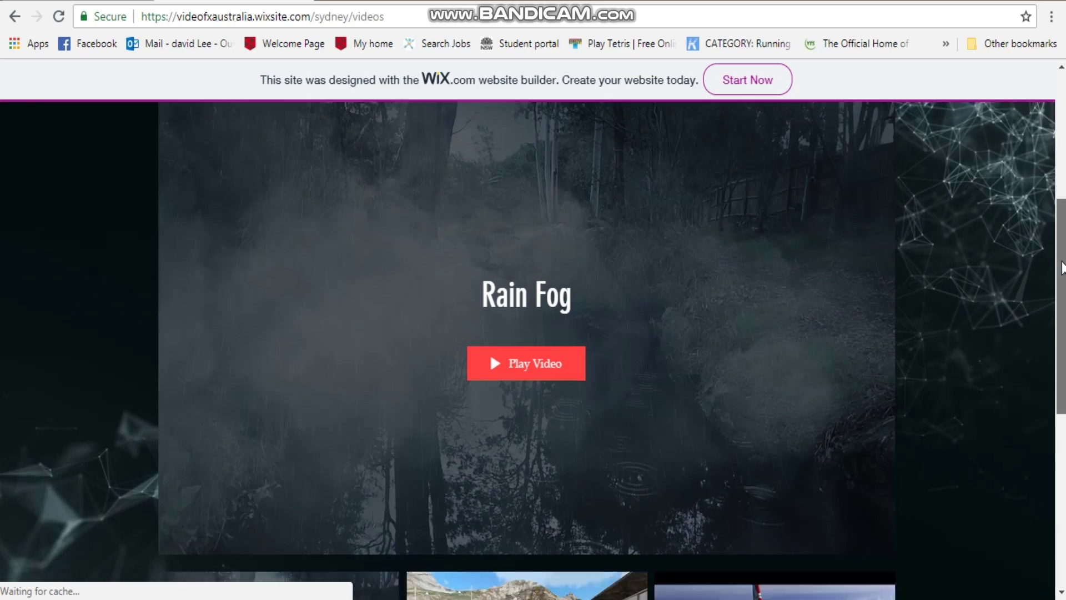
scroll(1061, 268, down, 1)
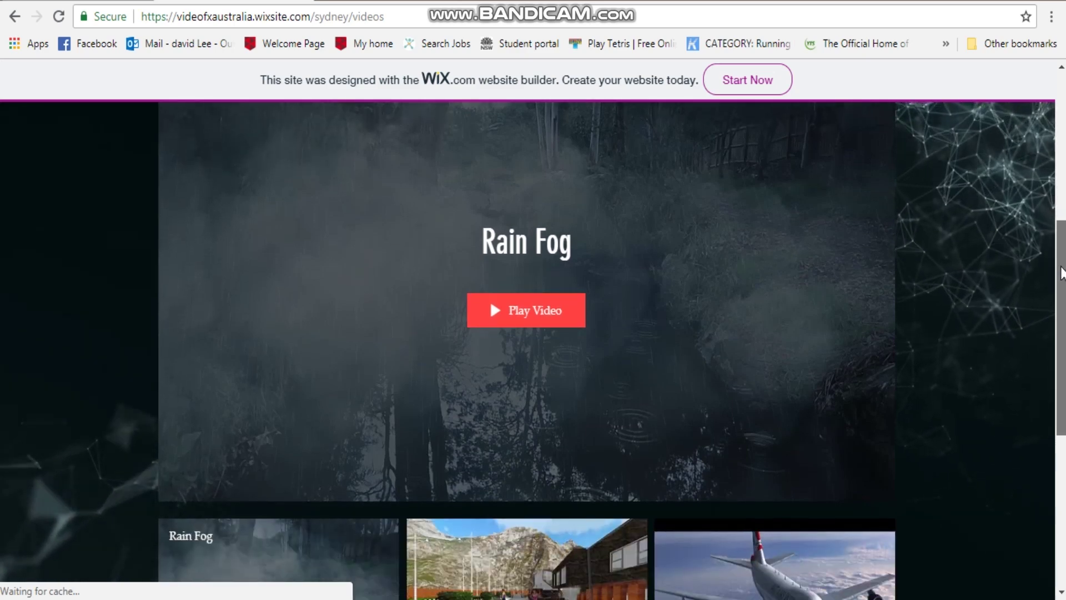
scroll(1061, 273, down, 1)
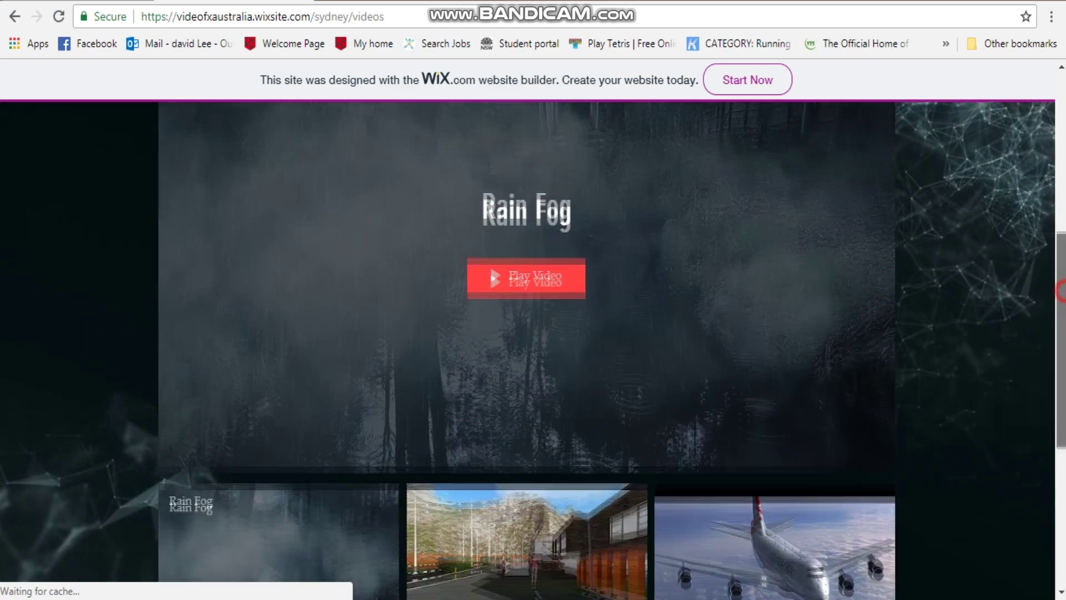
scroll(1061, 290, up, 2)
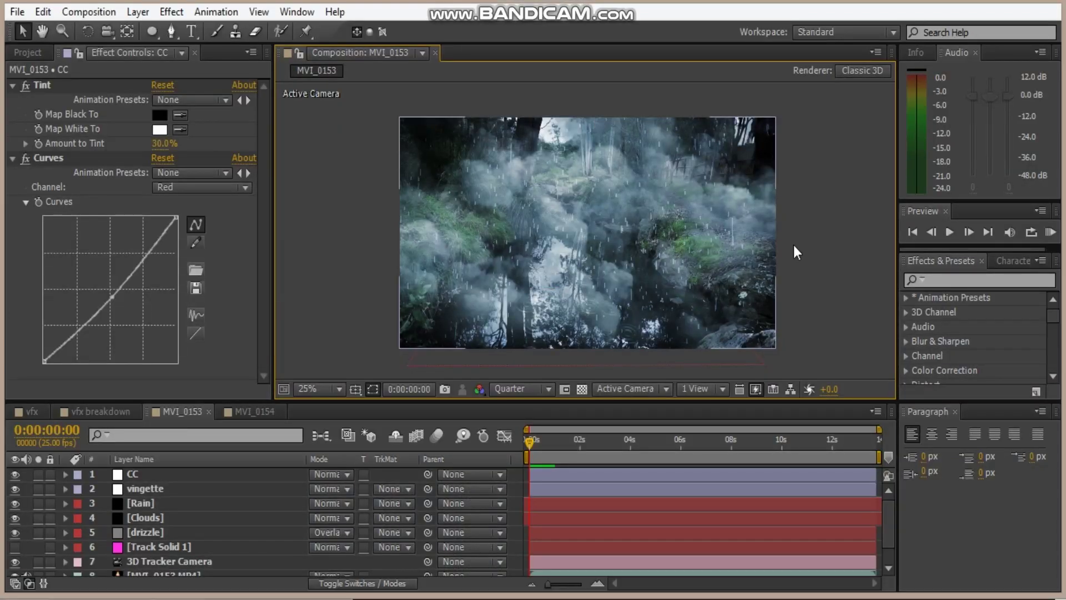
click(817, 253)
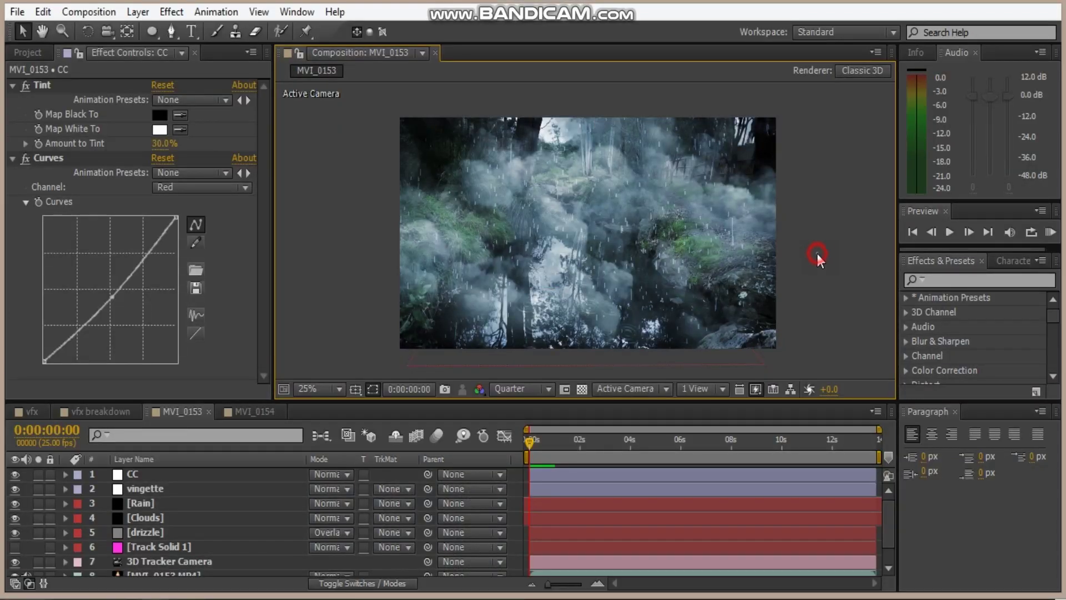